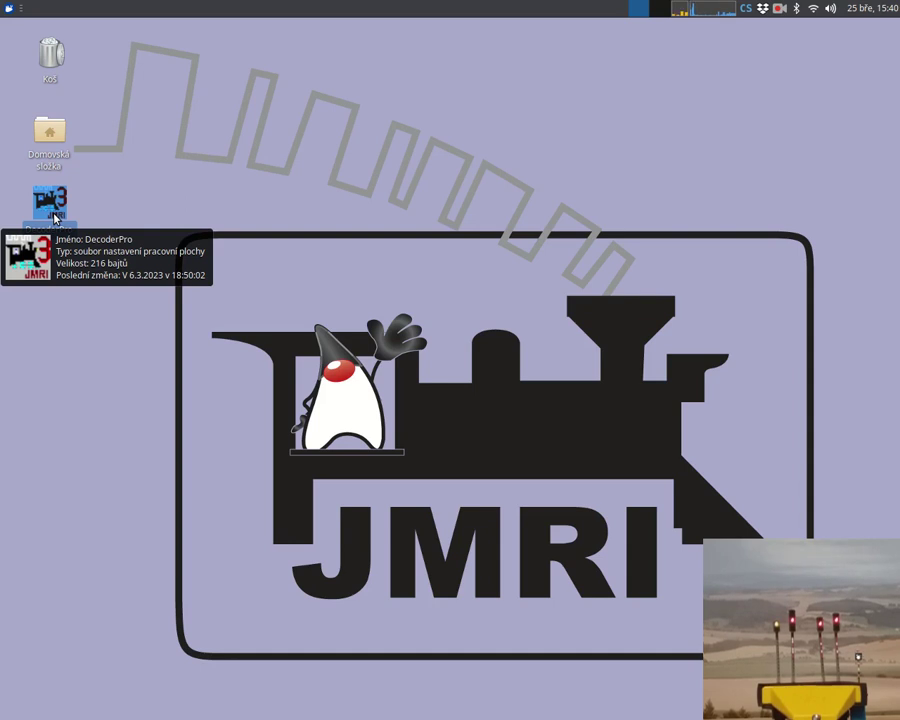
- Start DecoderPro with the UNI16ARD-NAV-TC profile and open the programmer for the UNI16ARD-NAV-TC roster entry
double_click(52, 205)
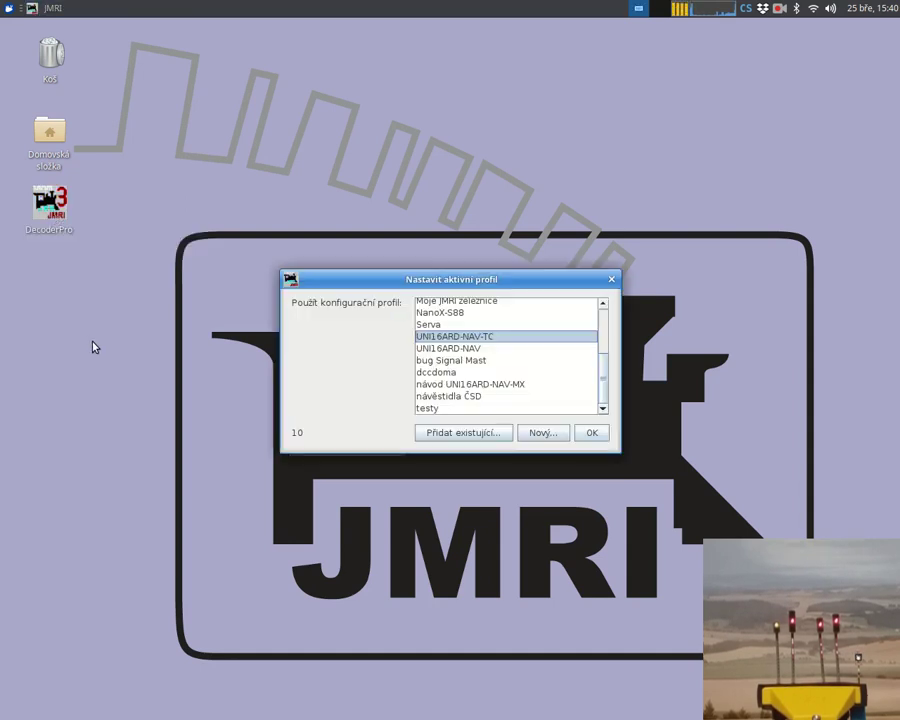
click(592, 433)
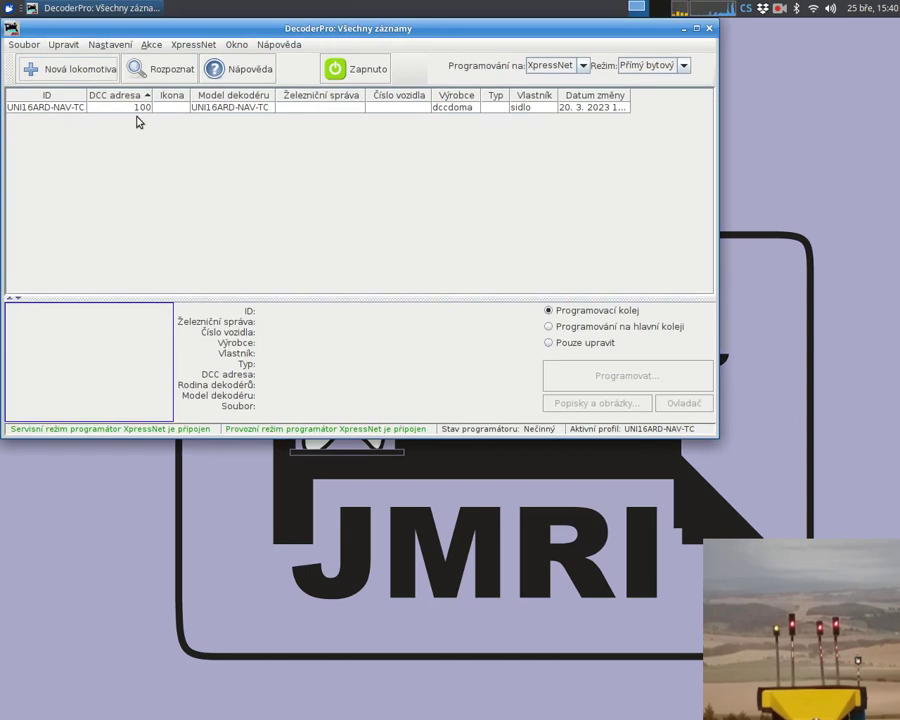
click(306, 108)
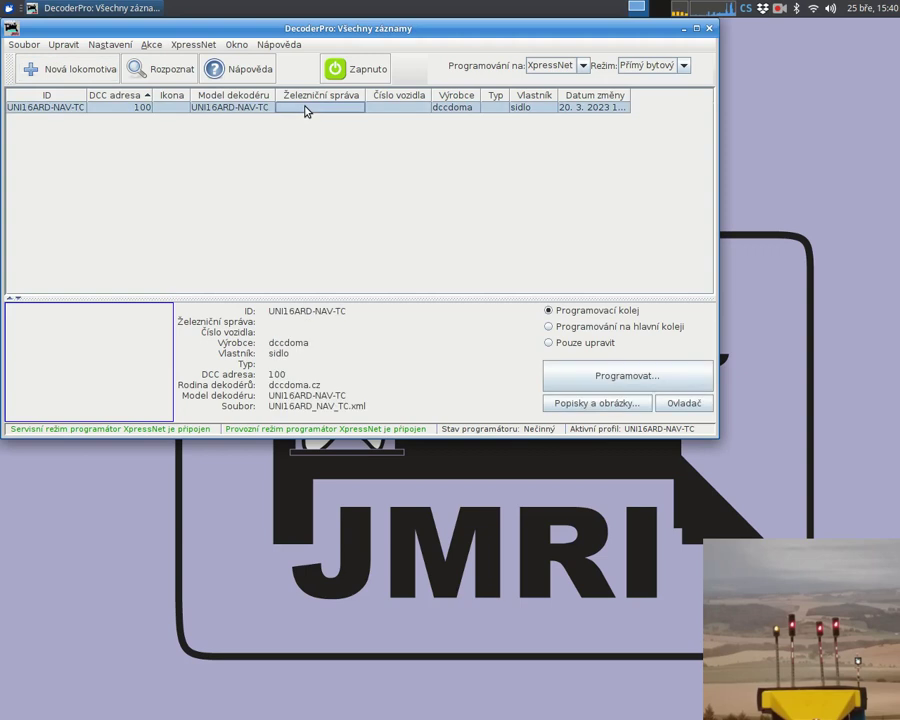
click(555, 372)
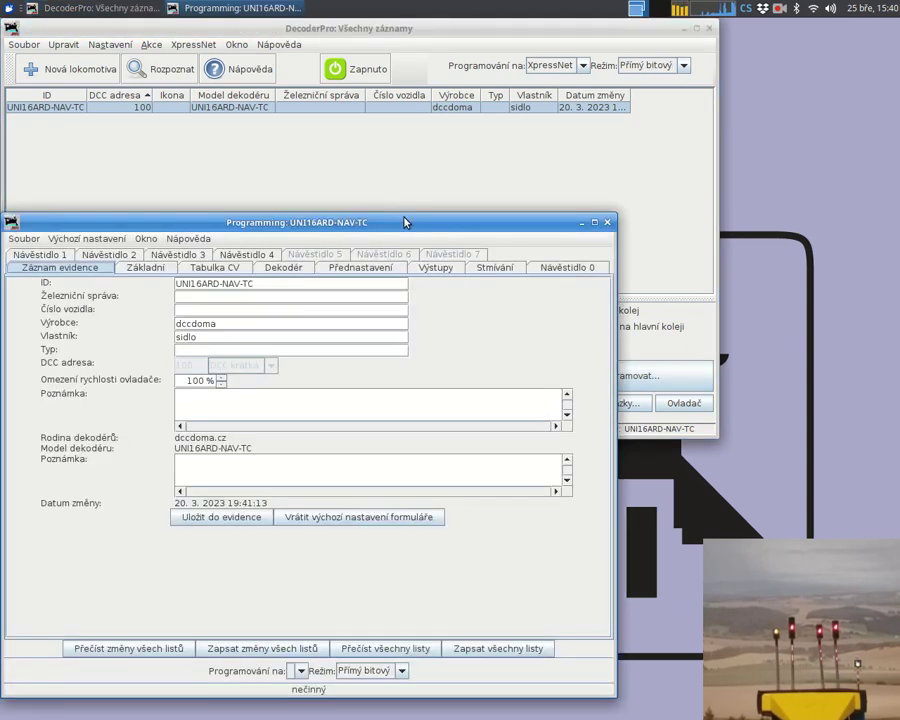
drag(405, 214, 402, 241)
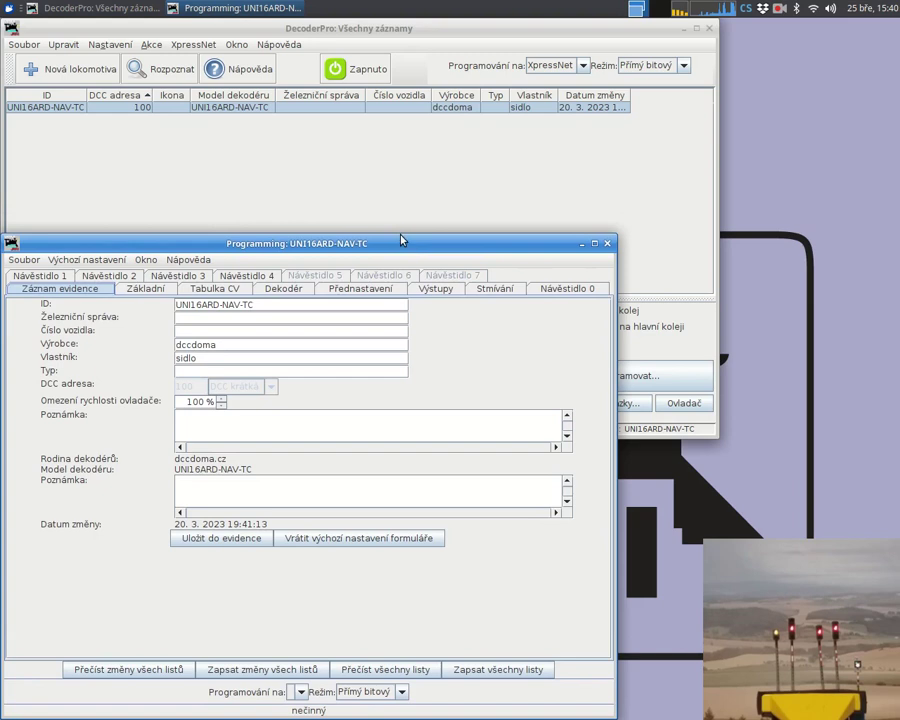
- Review the decoder's basic address, signal presets, output assignments and the aspect addresses of Návěstidlo 0
click(137, 292)
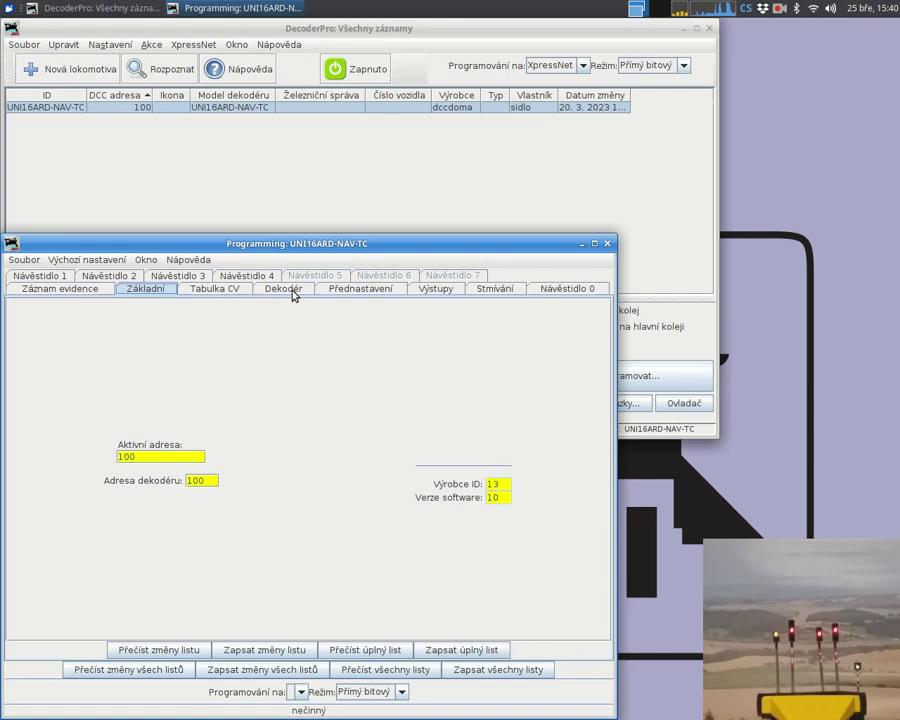
click(335, 290)
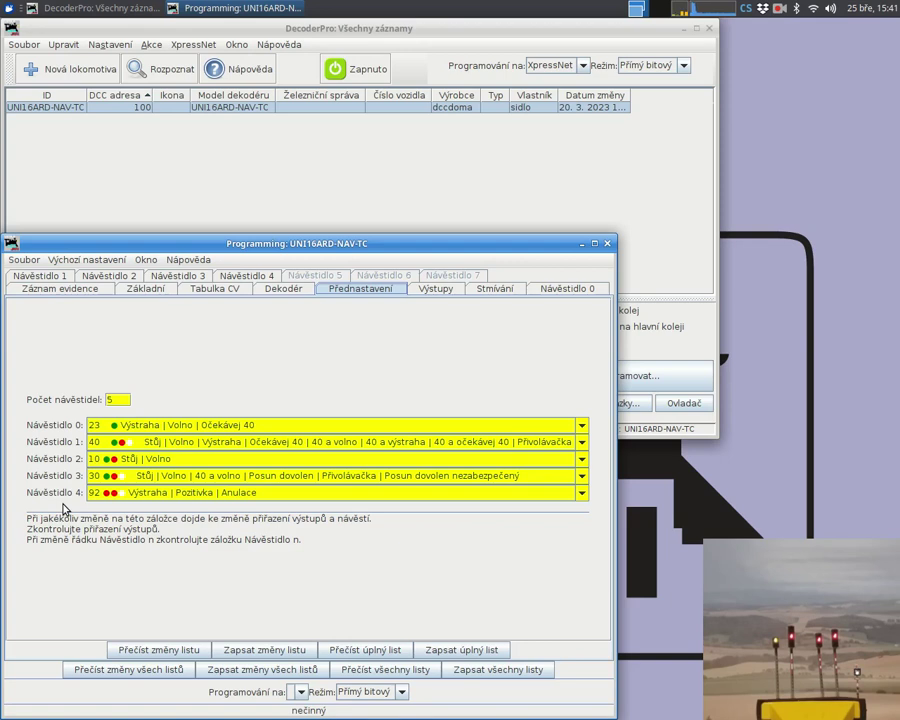
click(451, 291)
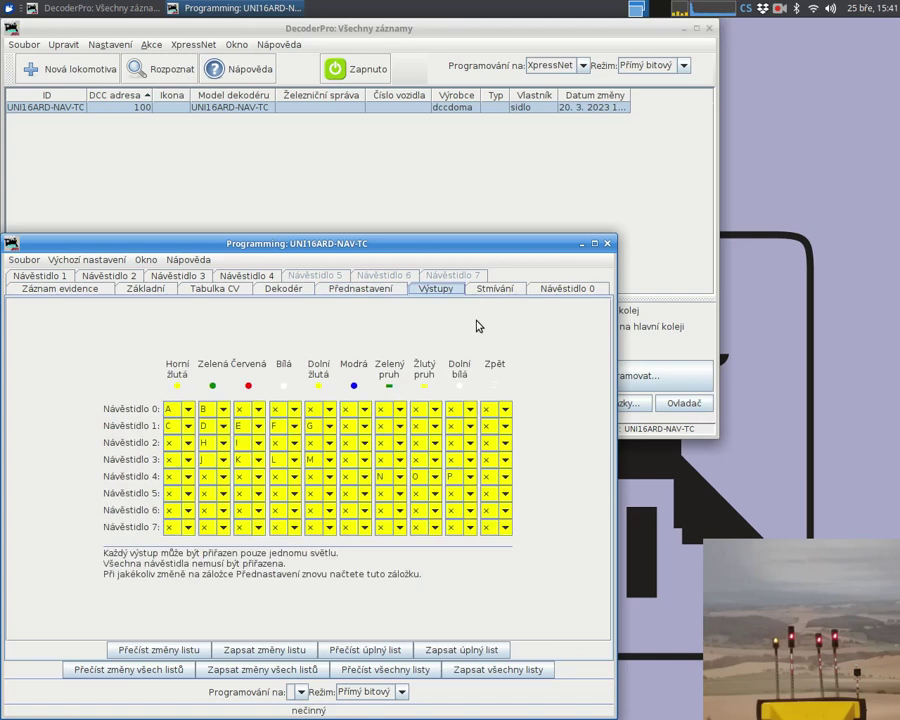
click(556, 290)
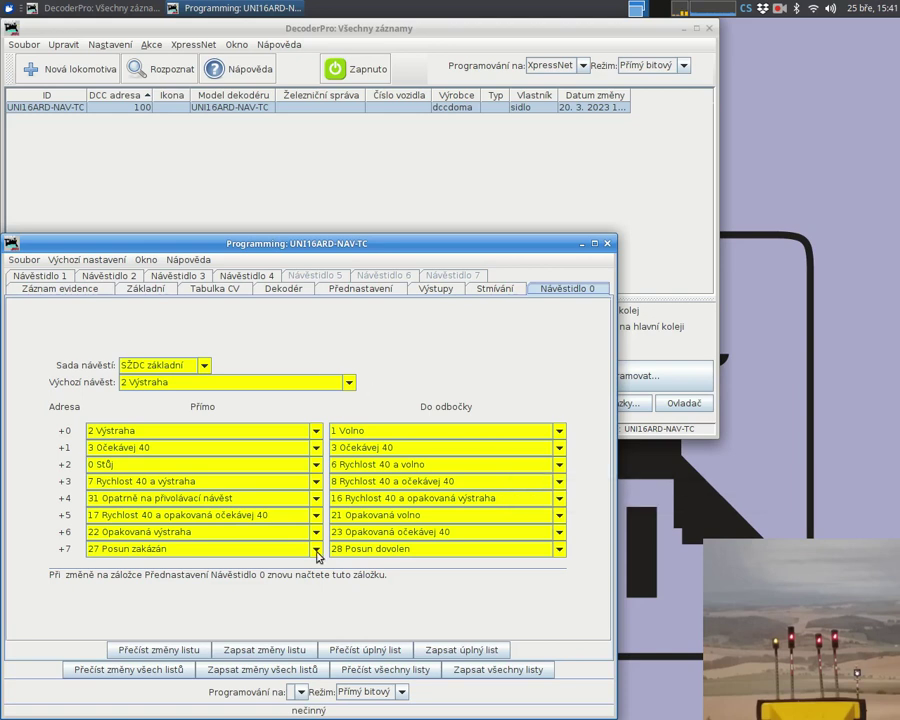
- Open the PanelPro window from DecoderPro and minimize the DecoderPro main window
click(115, 30)
click(22, 44)
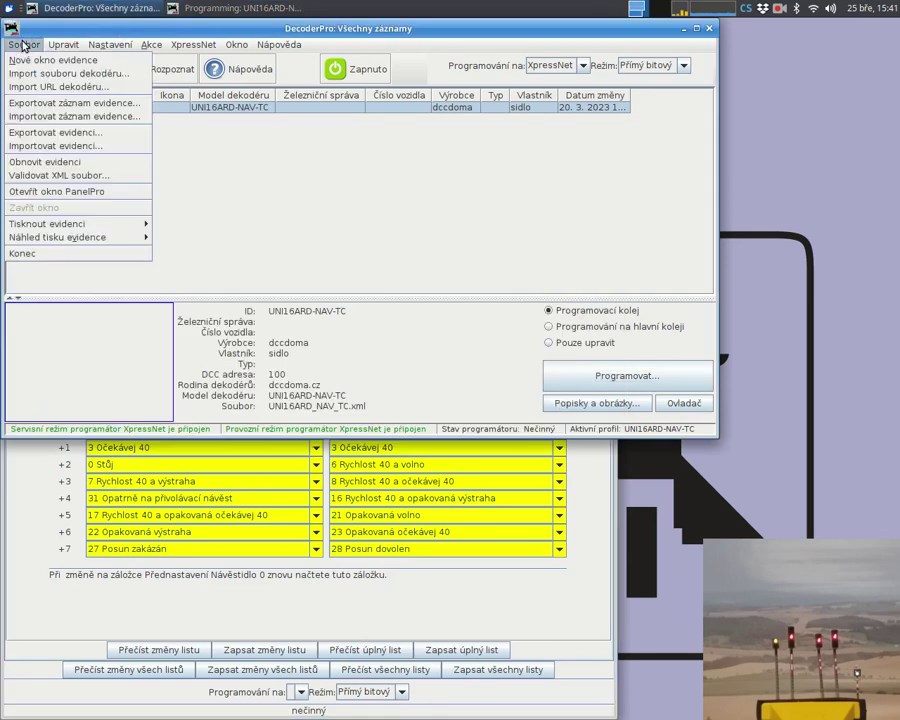
click(44, 191)
click(237, 31)
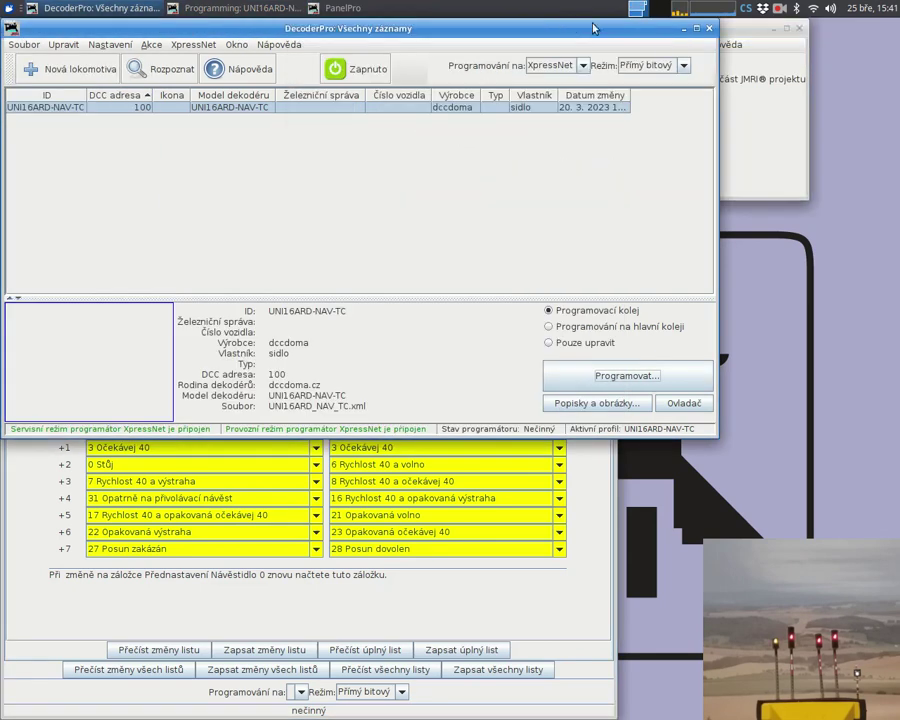
click(683, 29)
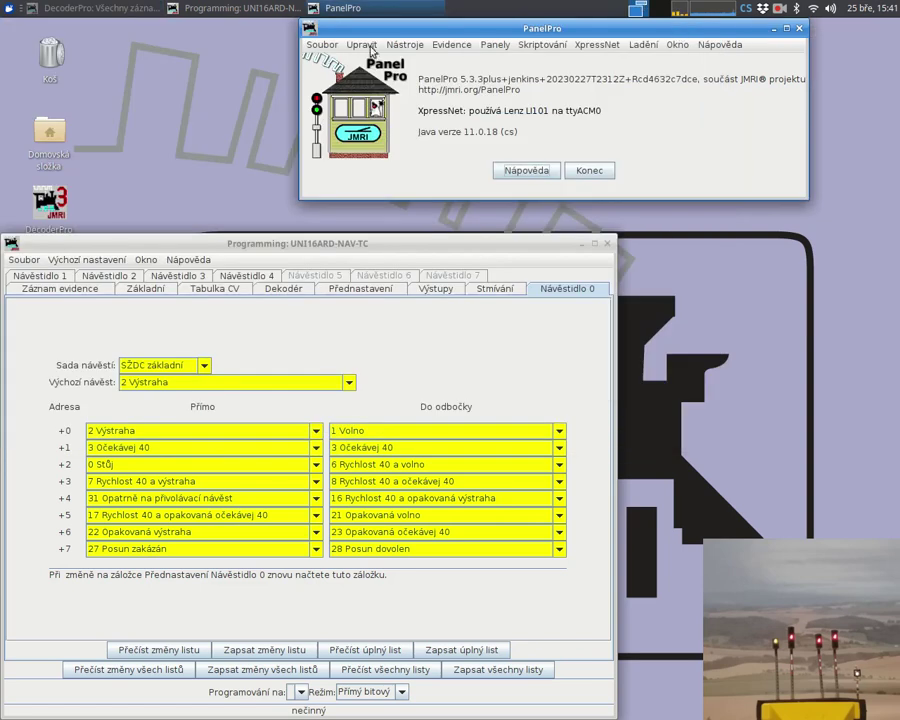
- Open the signal mast table (Návěstidla) from PanelPro
click(495, 46)
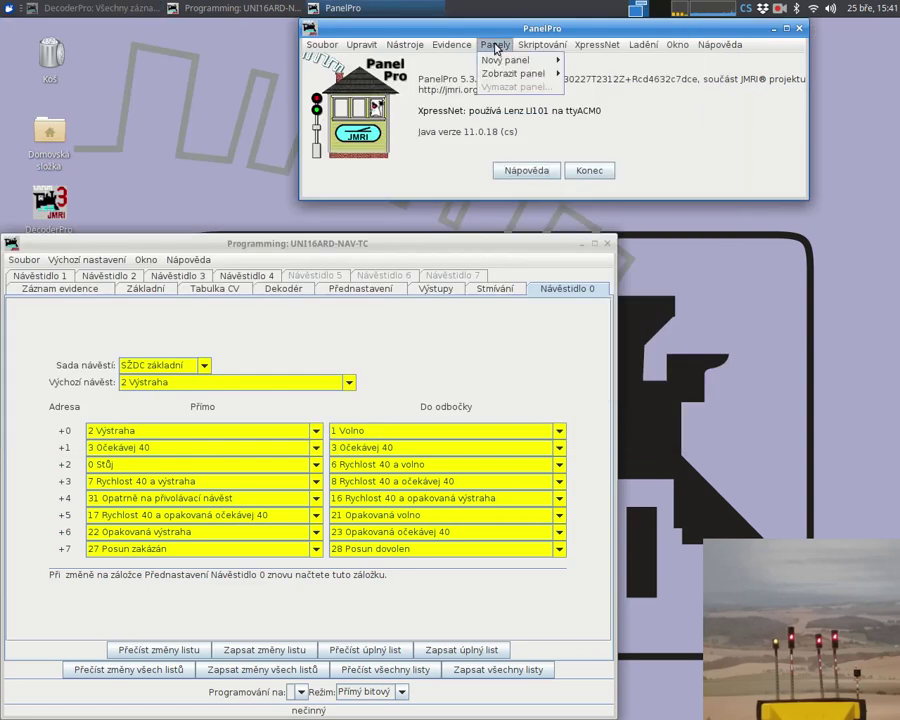
mouse_move(404, 45)
mouse_move(470, 73)
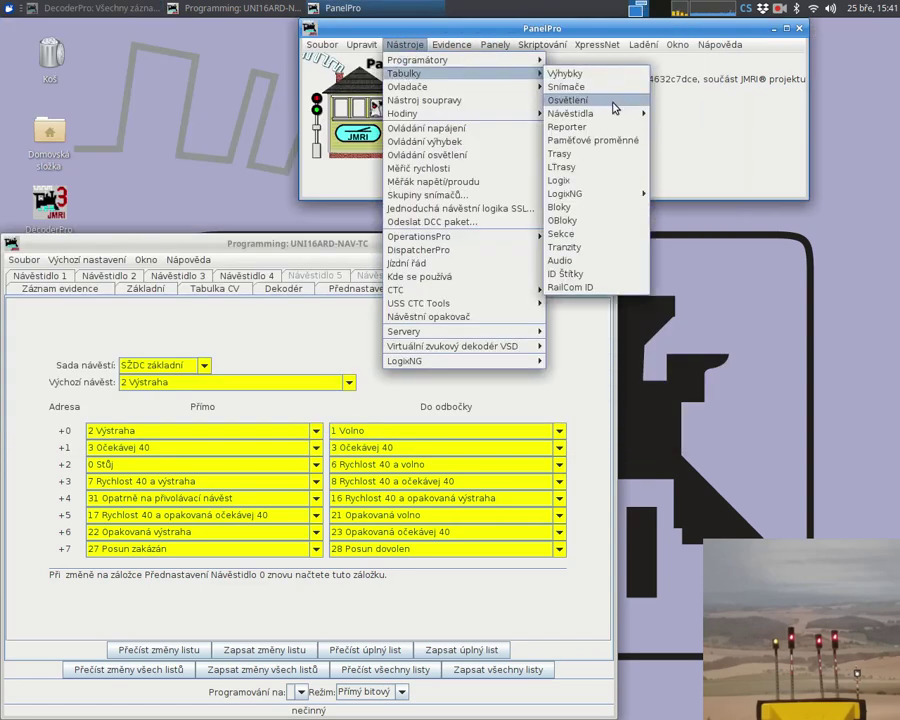
mouse_move(600, 113)
click(673, 130)
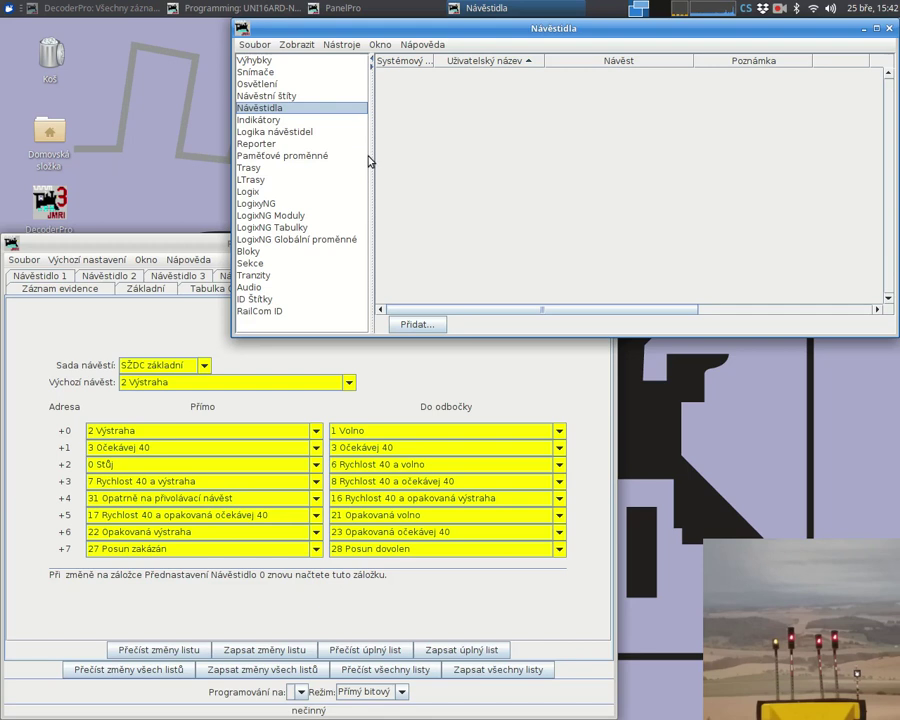
- Begin a new signal mast PrL using SŽDC 2015 základní návěstidla, type Předvěsti and driver Návěstidlo řízené výhybkami
click(431, 327)
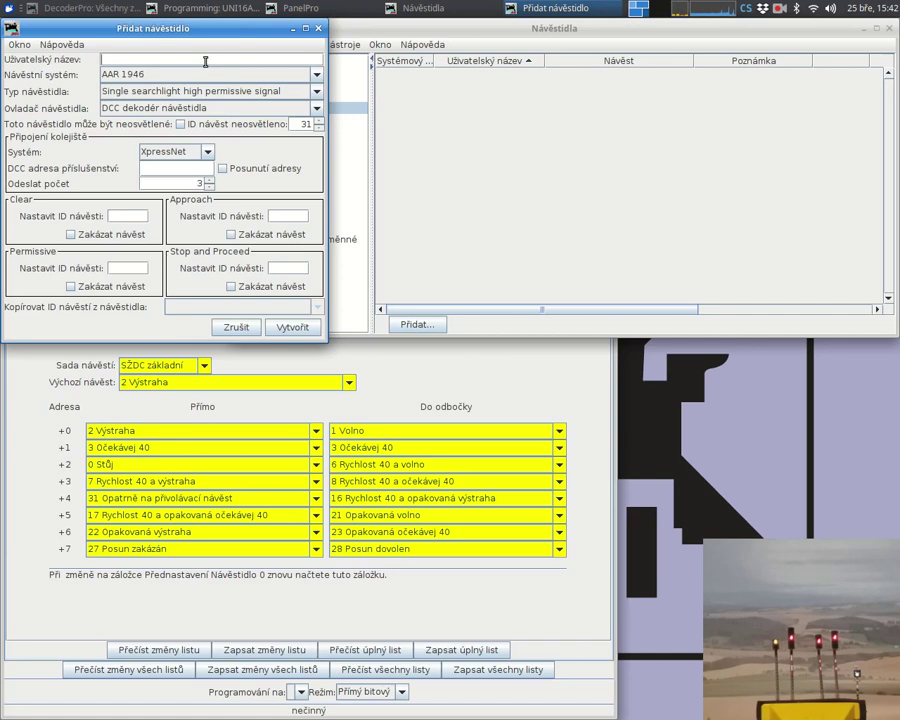
text(PrL)
click(209, 75)
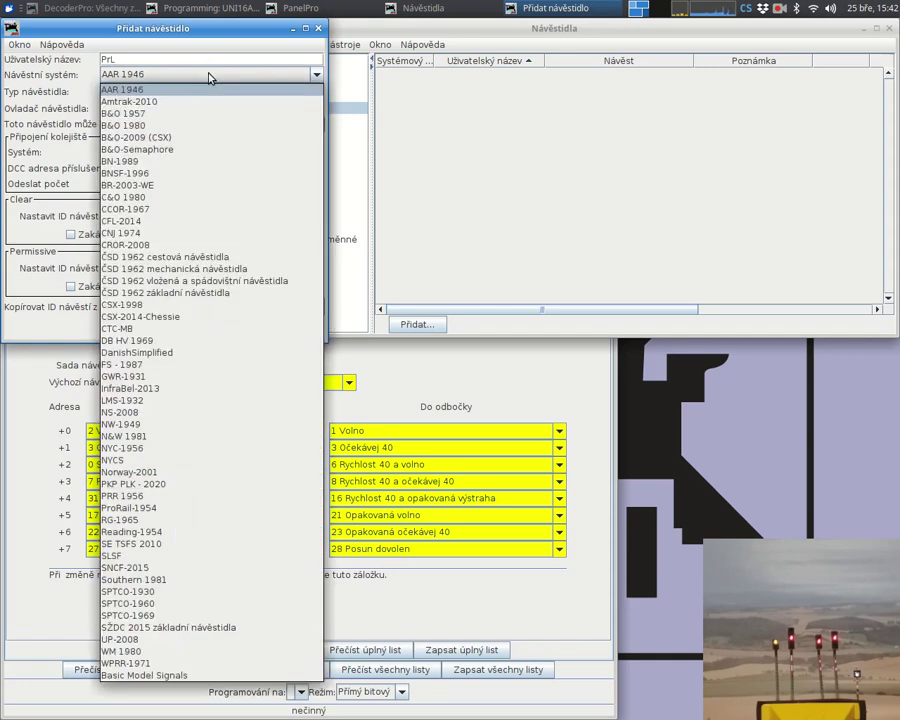
click(212, 628)
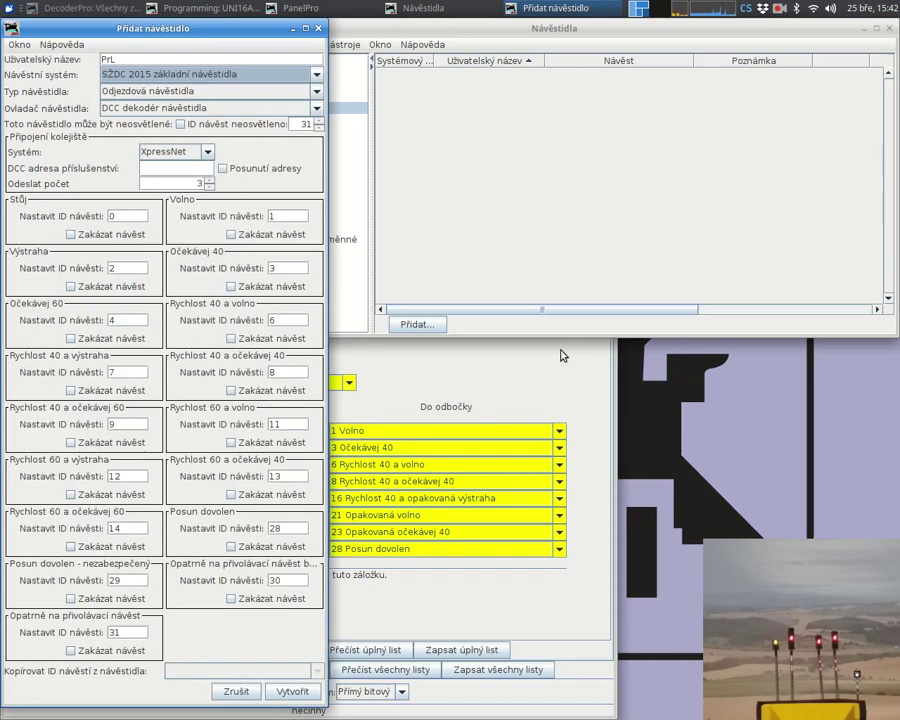
click(500, 350)
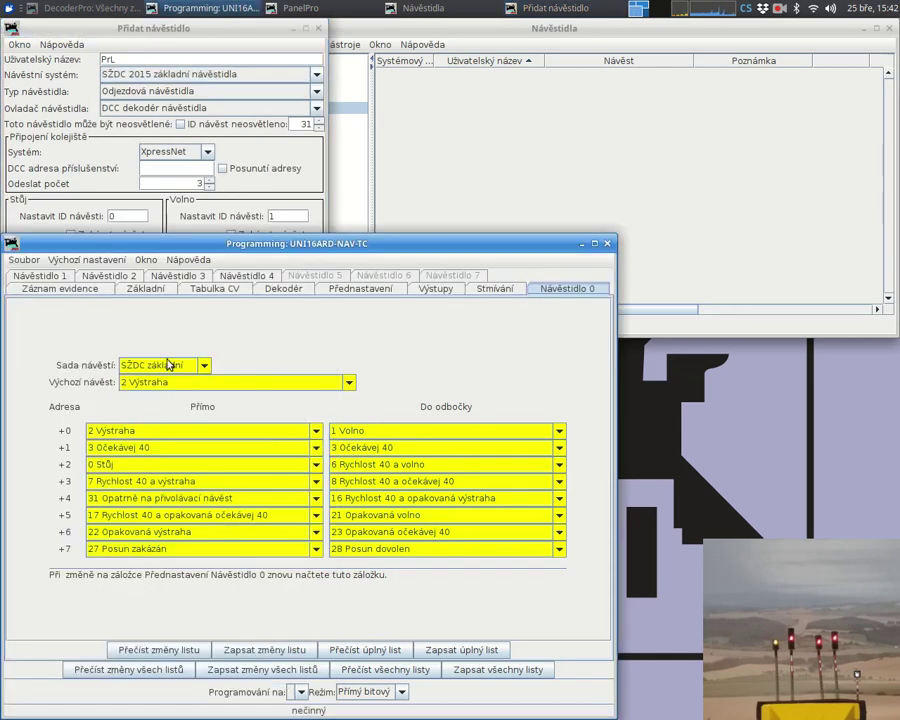
click(185, 96)
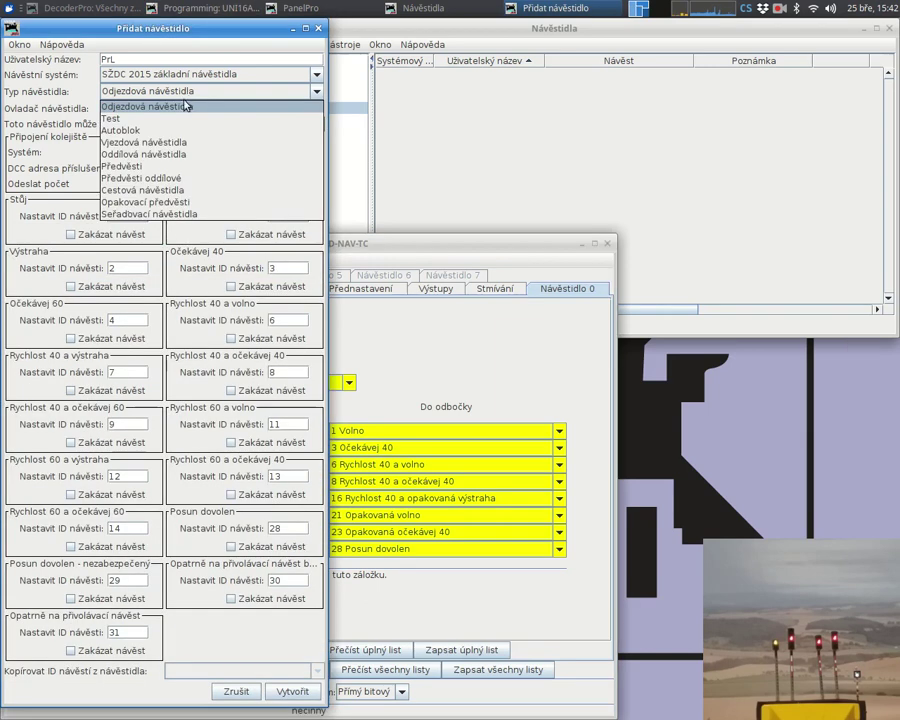
click(185, 166)
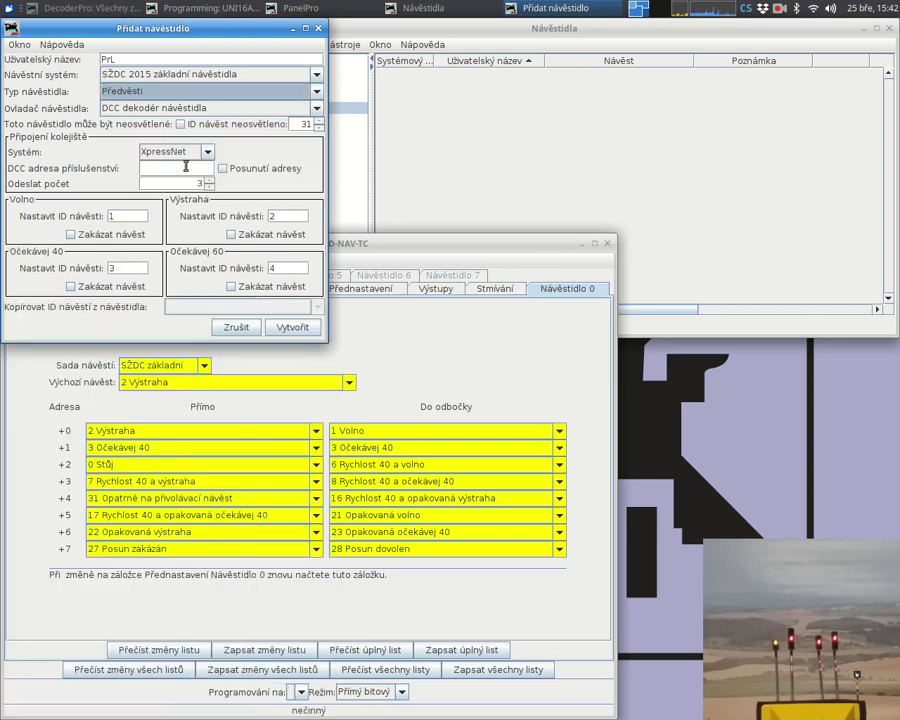
click(276, 109)
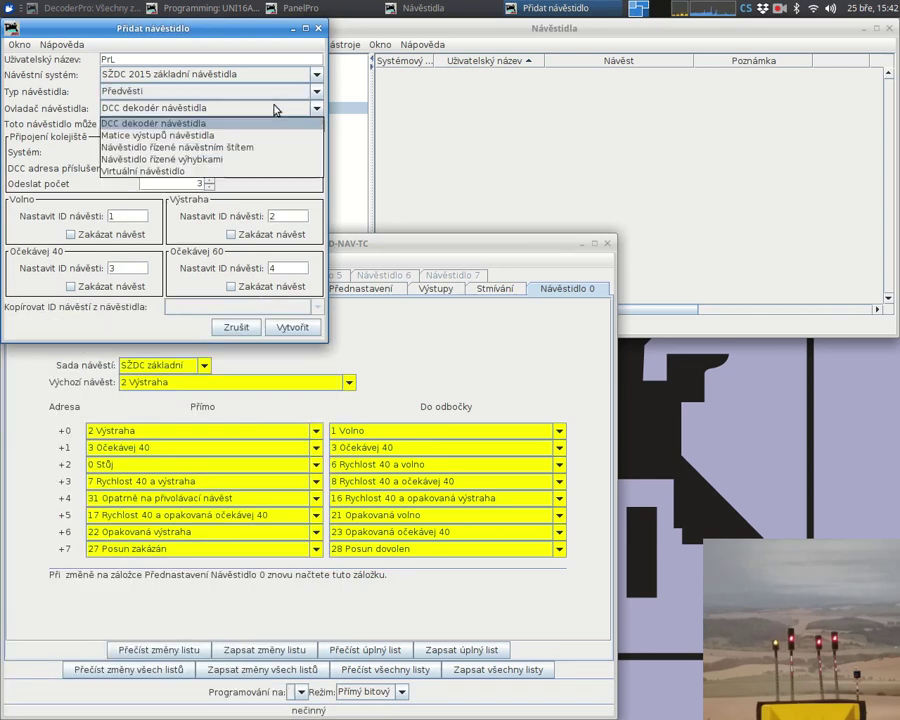
click(219, 160)
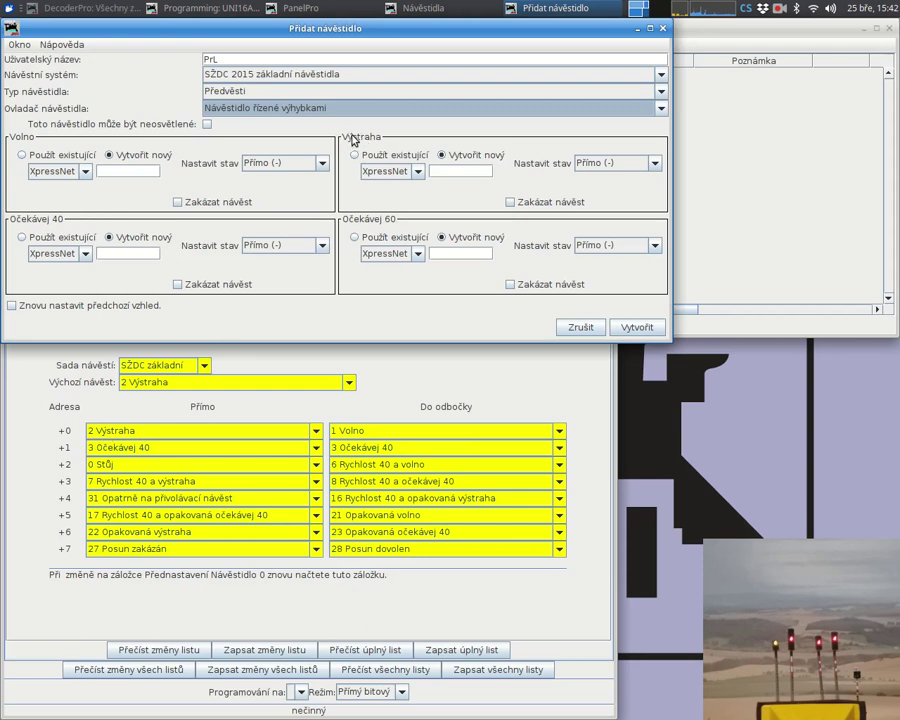
- Assign new XpressNet turnout 100 to both the Výstraha and Volno aspects, with Volno set to Do odbočky (+)
click(444, 171)
text(100)
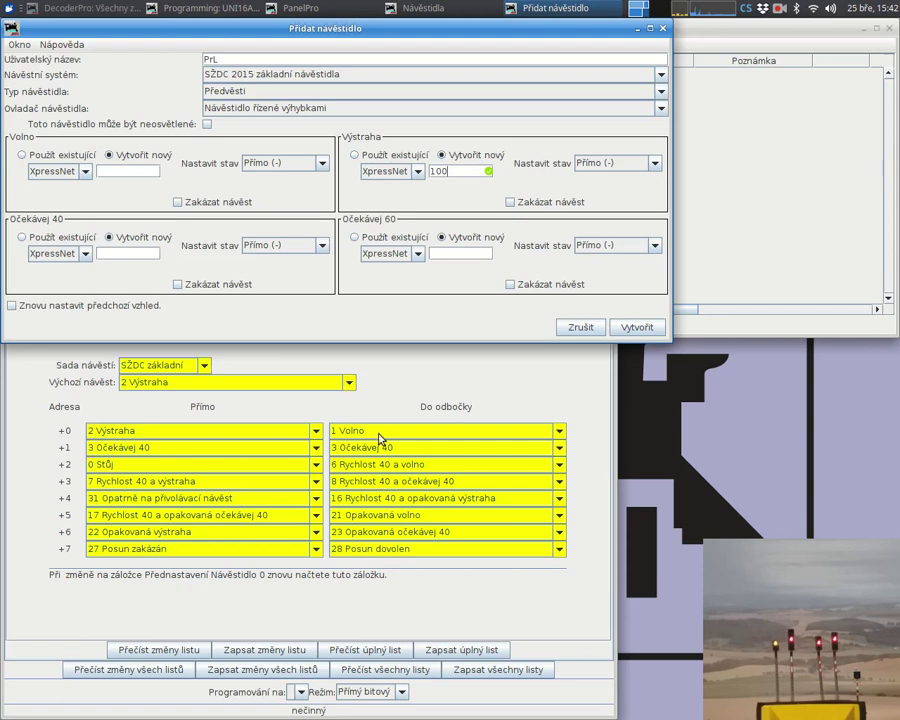
click(121, 171)
text(100)
click(262, 163)
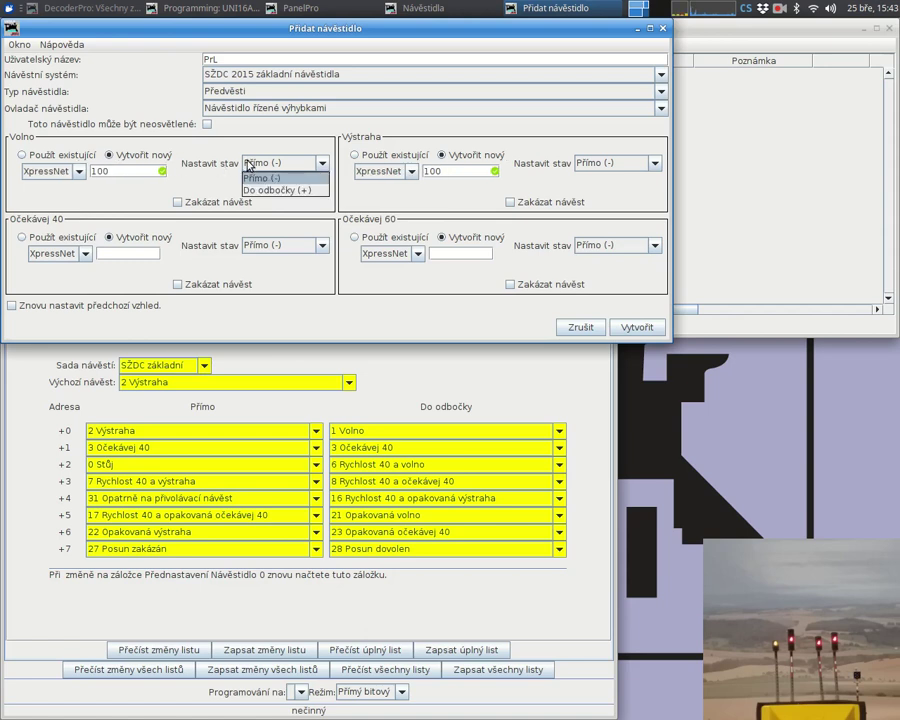
click(257, 191)
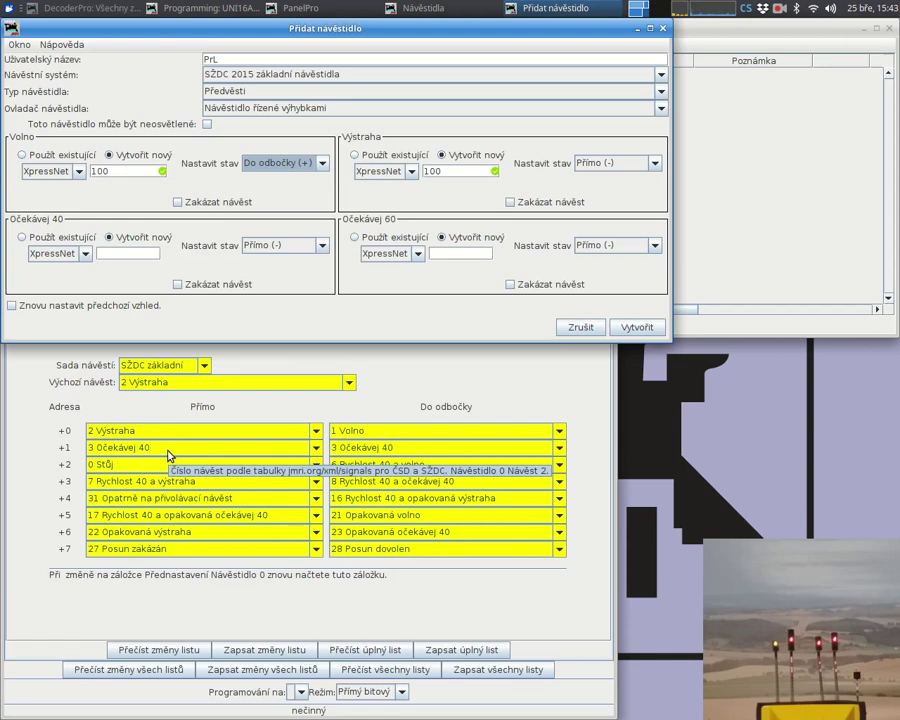
- Assign turnout 101 to Očekávej 40, disable the Očekávej 60 aspect and create the mast
click(114, 254)
text(101)
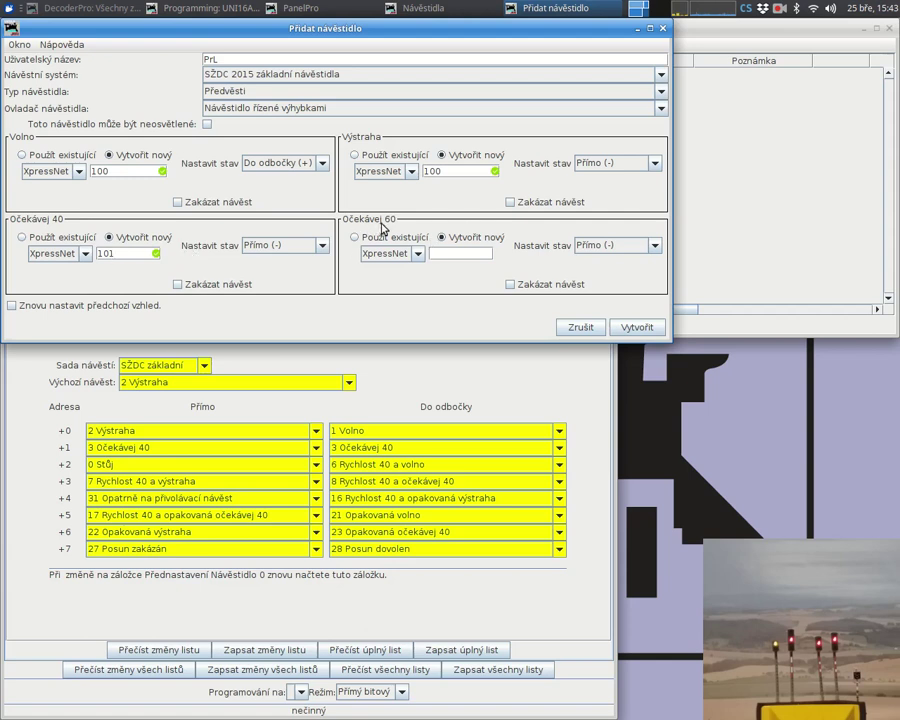
click(510, 285)
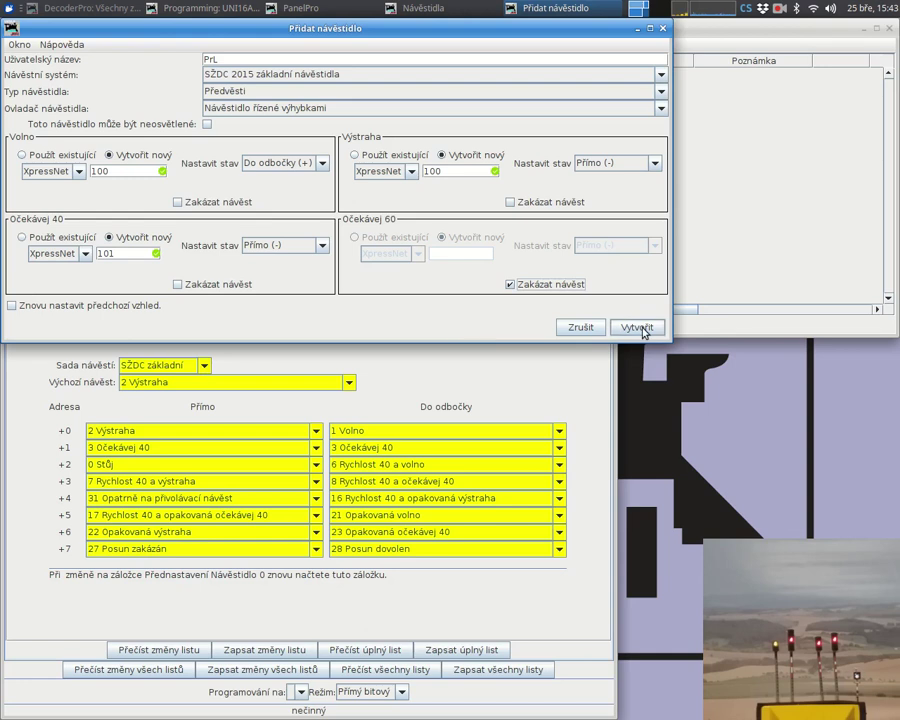
click(643, 330)
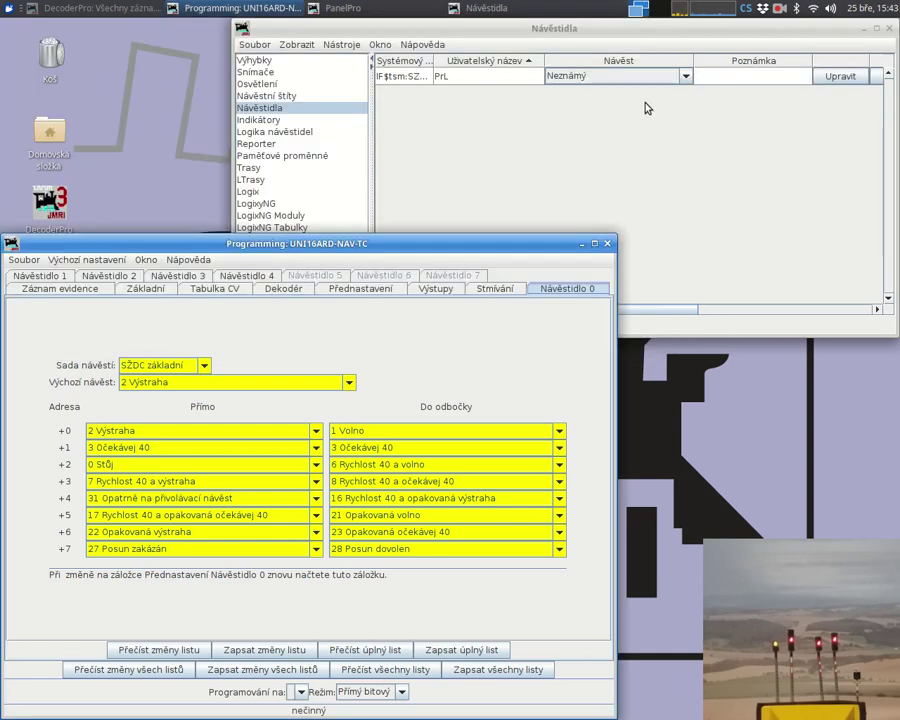
- Test mast PrL by switching its aspect to Volno, Výstraha and finally Očekávej 40
click(598, 80)
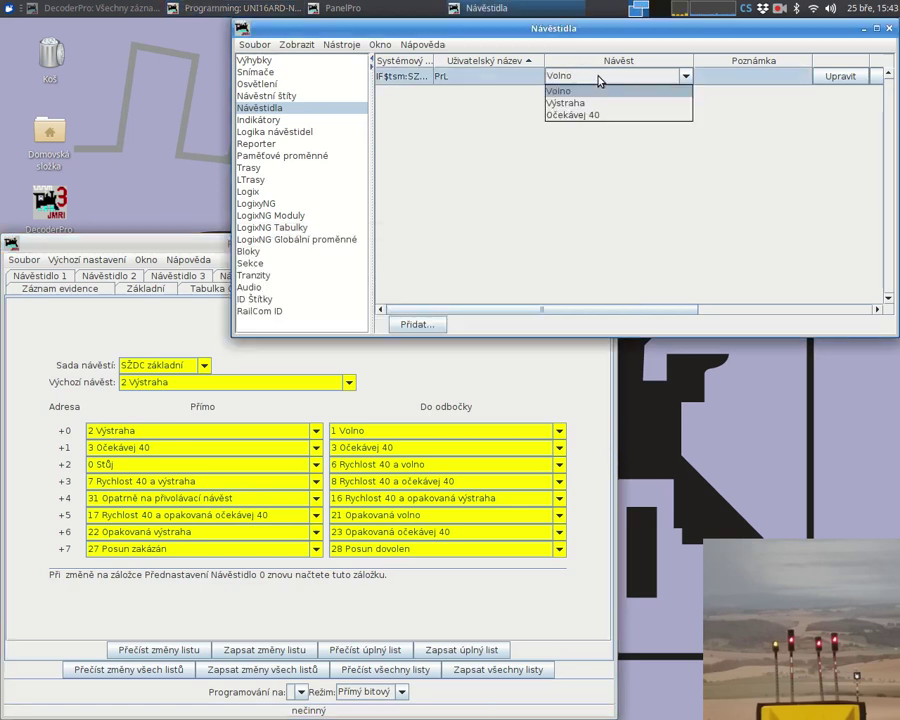
click(566, 95)
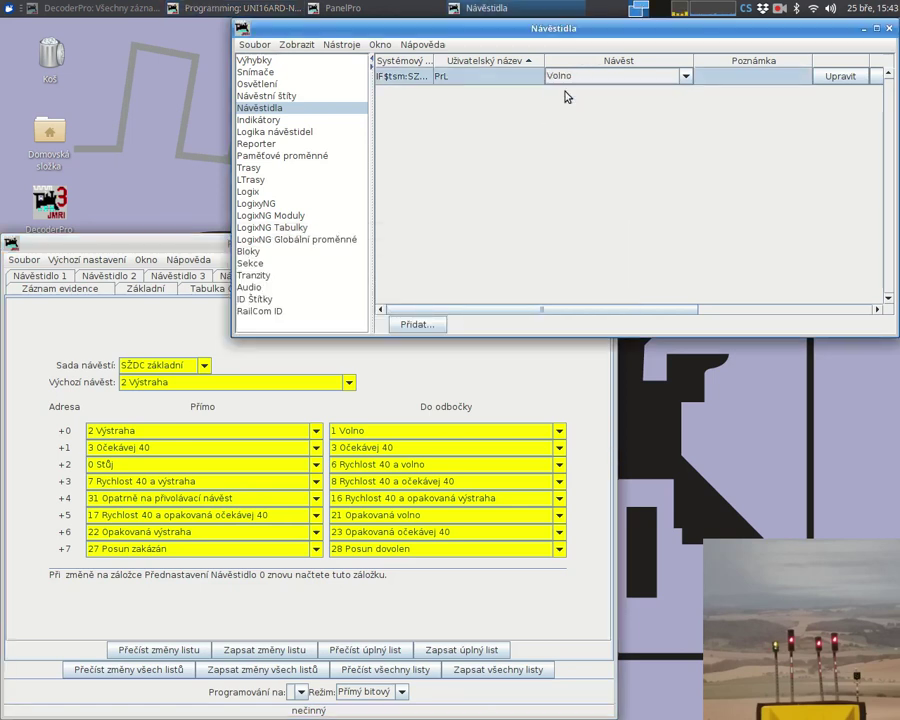
click(566, 76)
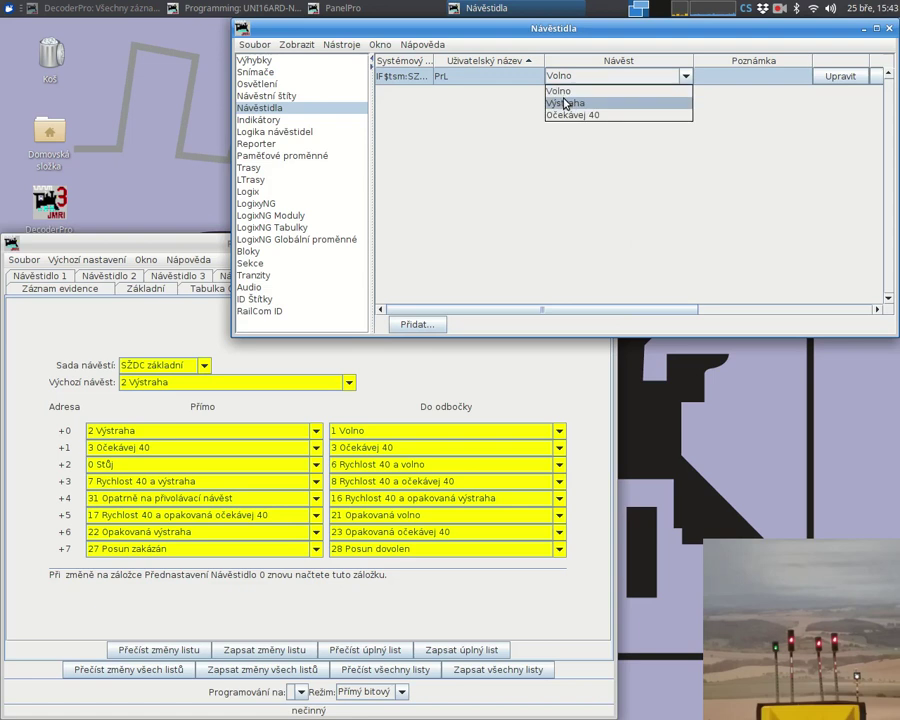
click(565, 103)
click(564, 80)
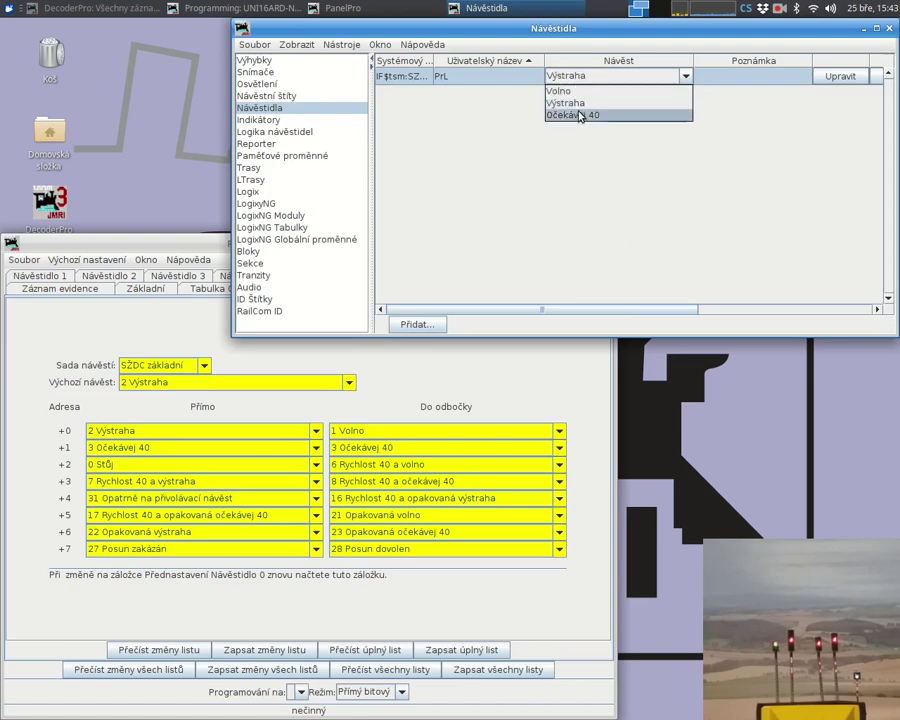
click(577, 114)
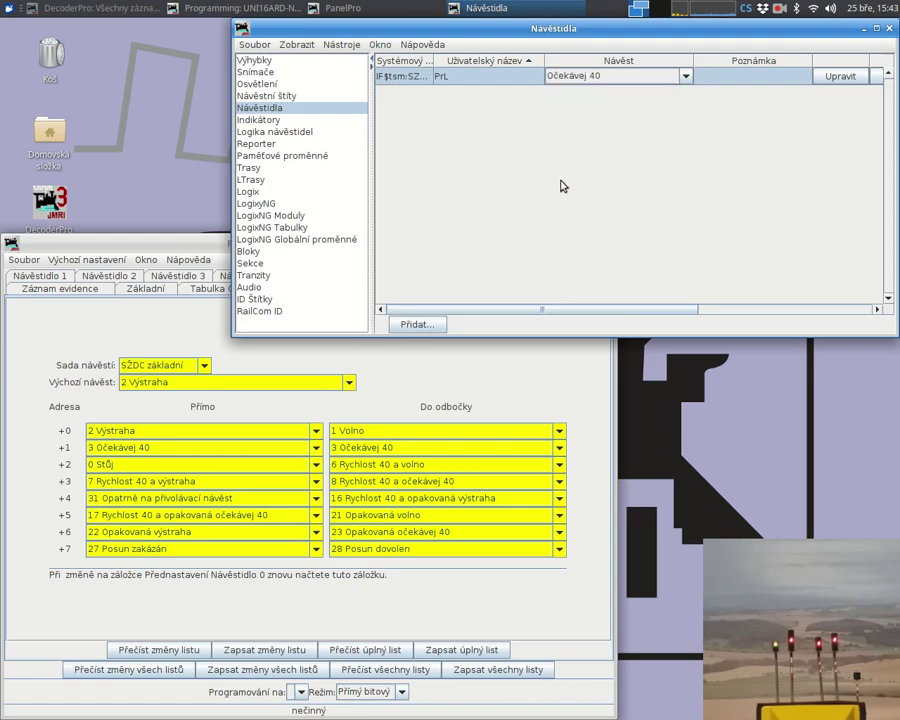
- Examine the UNI16ARD-NAV-TC decoder's aspect preset for Návěstidlo 1 and its aspect assignments per address
click(161, 244)
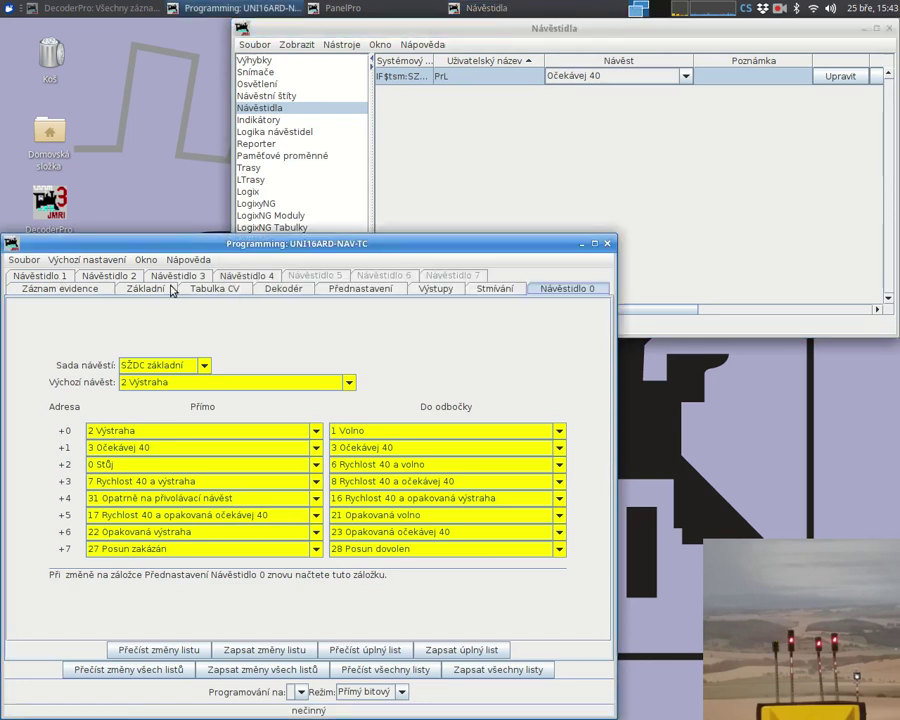
click(362, 290)
click(147, 442)
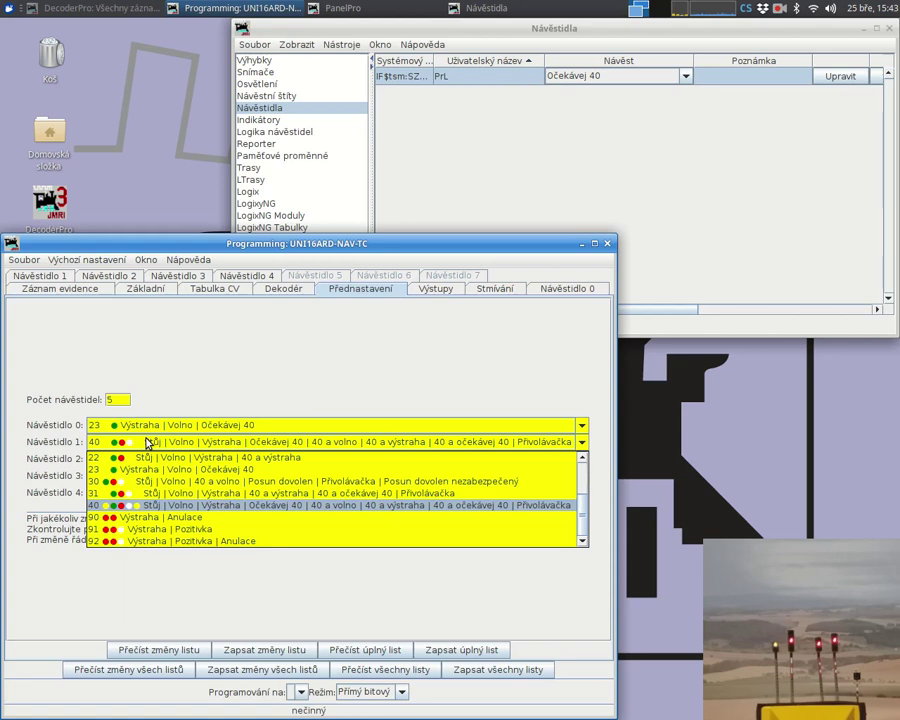
click(291, 367)
click(40, 276)
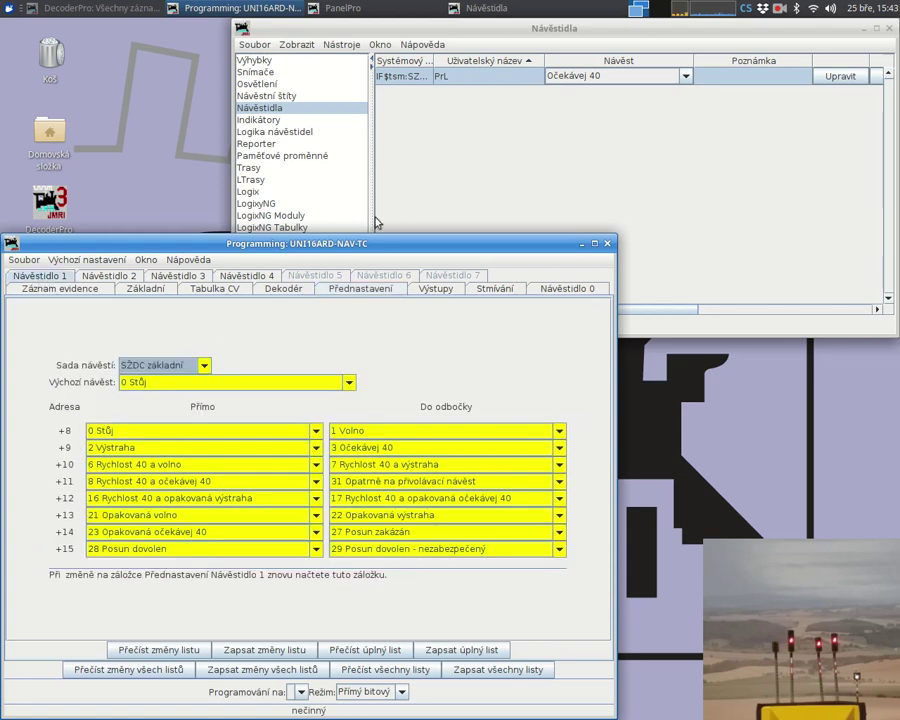
- Begin a new signal mast L in the signal mast table, using the type Vjezdová návěstidla
click(398, 138)
click(416, 323)
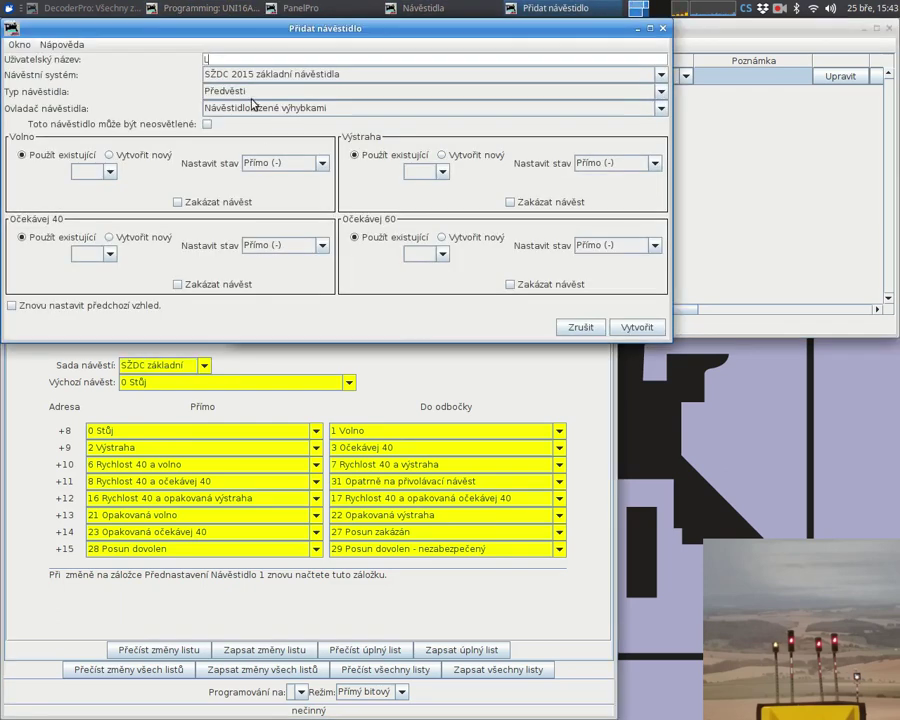
text(L)
click(298, 90)
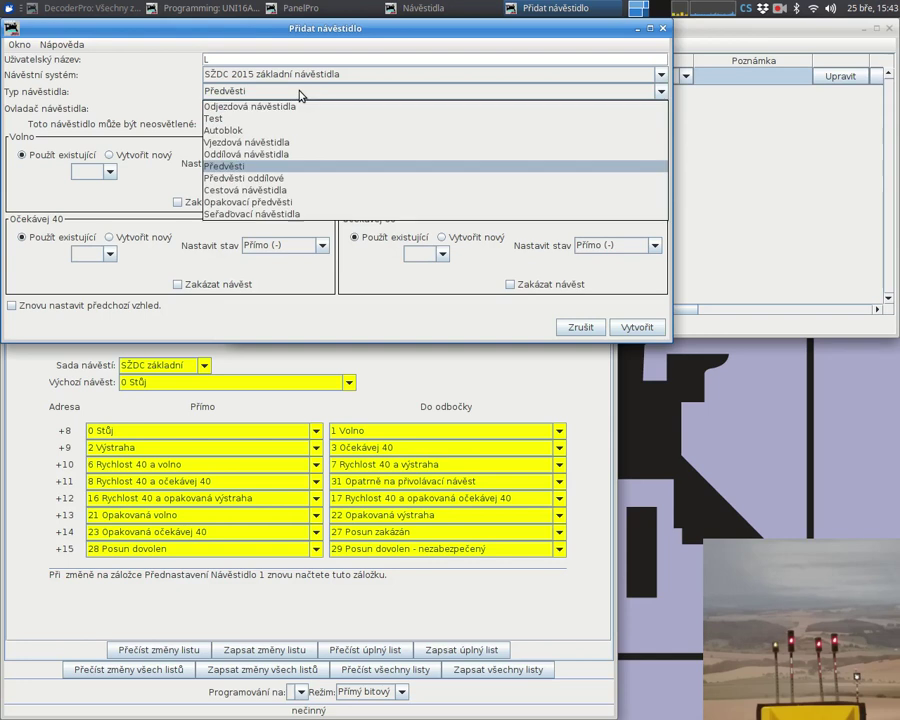
click(296, 142)
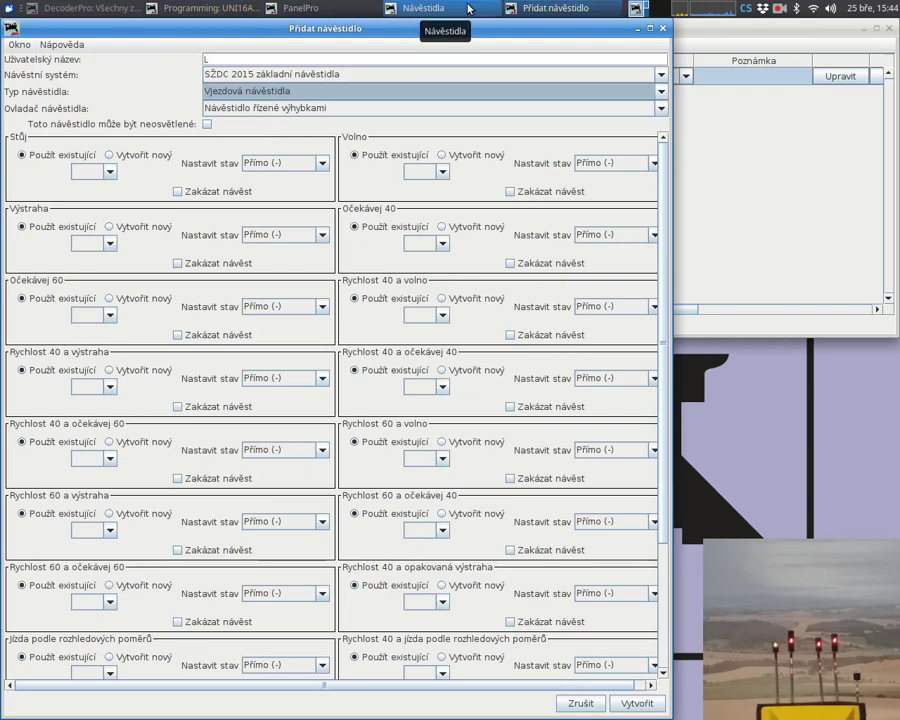
- Following the decoder's address table, assign new XpressNet turnout 108 to Stůj and Volno, with Volno set to Do odbočky (+)
click(258, 18)
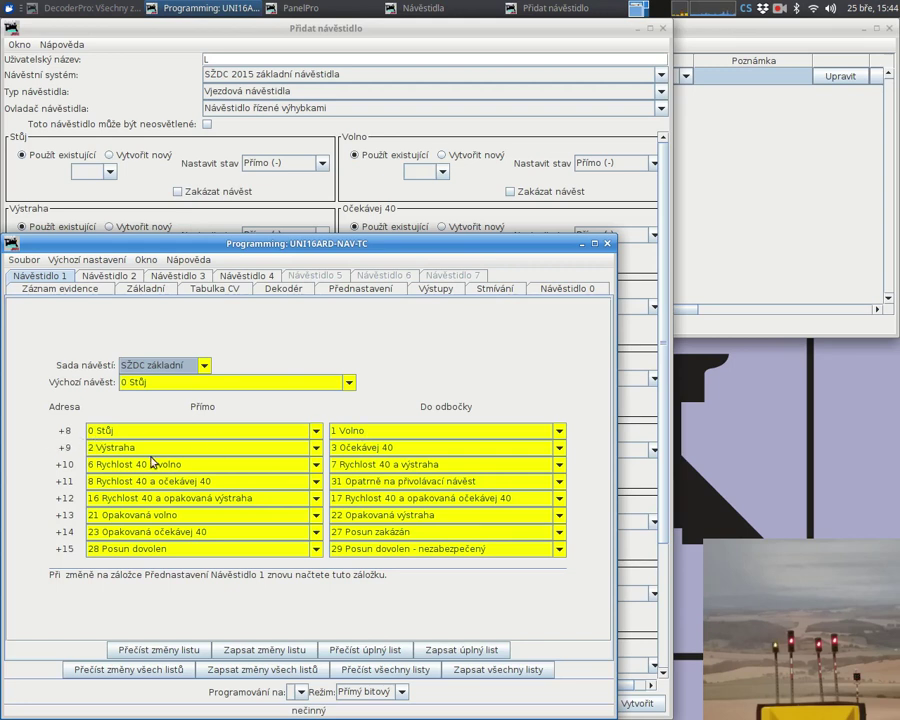
click(184, 24)
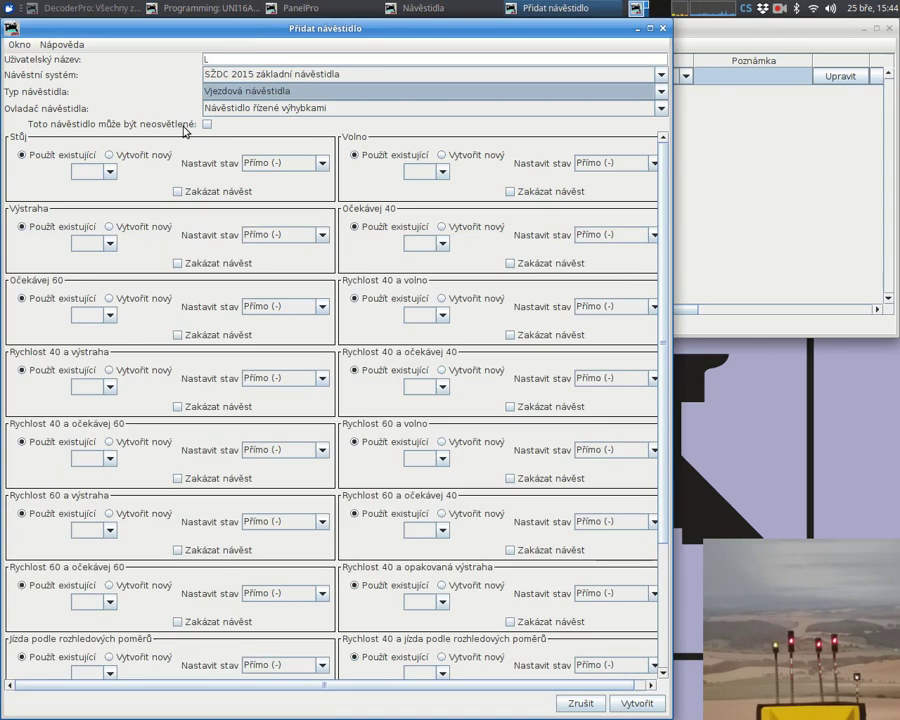
click(123, 157)
click(127, 174)
text(108)
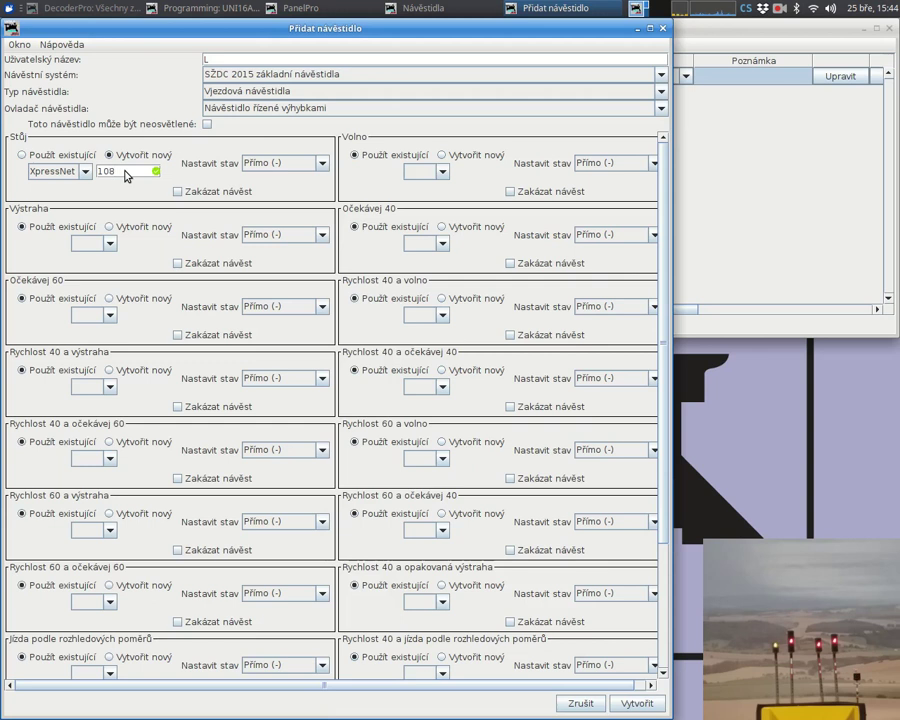
click(467, 155)
click(467, 172)
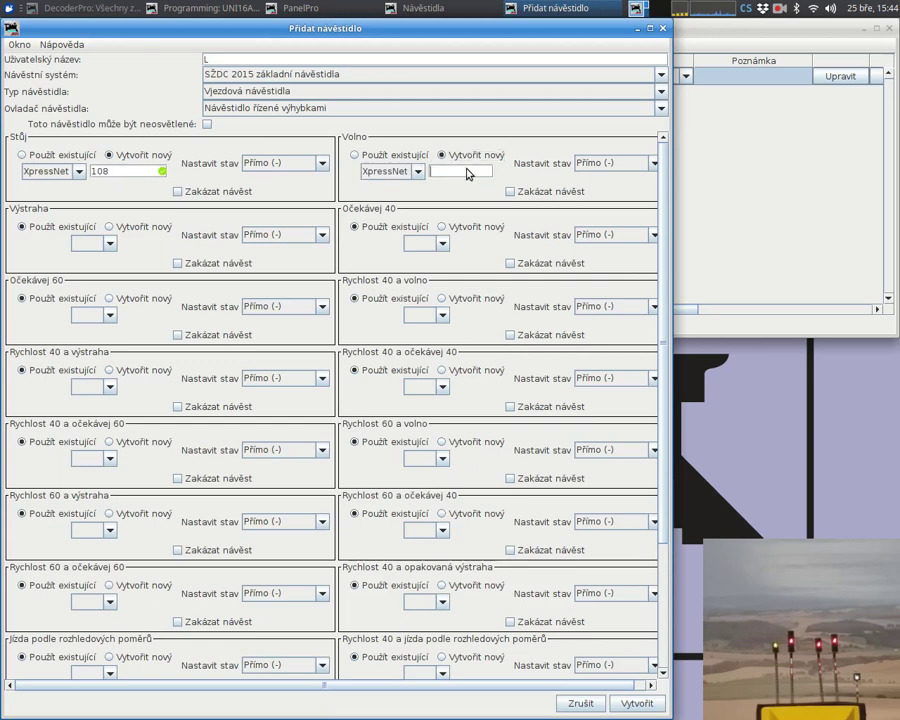
text(108)
click(601, 164)
click(607, 189)
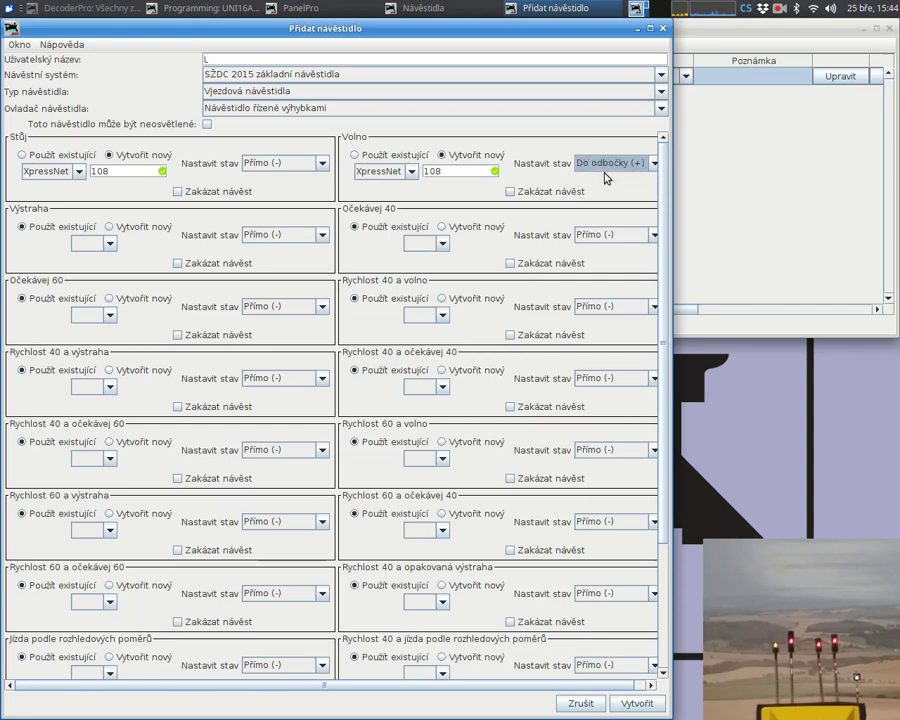
- After checking the decoder's table, assign new turnout 109 to Výstraha and Očekávej 40, with Očekávej 40 set to Do odbočky (+)
click(87, 15)
click(176, 11)
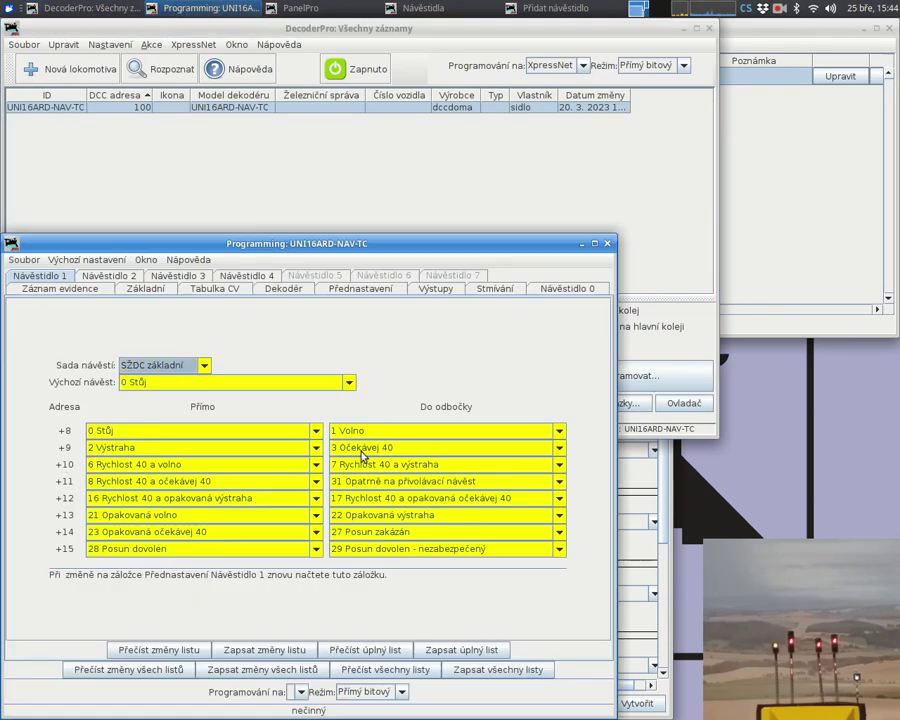
click(558, 9)
click(109, 226)
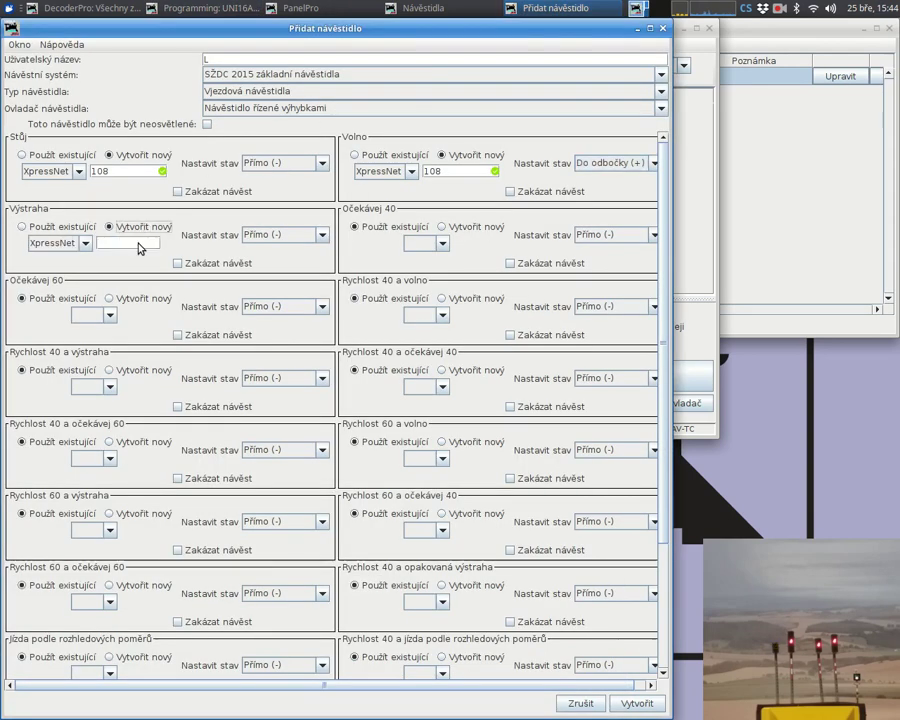
click(140, 245)
text(109)
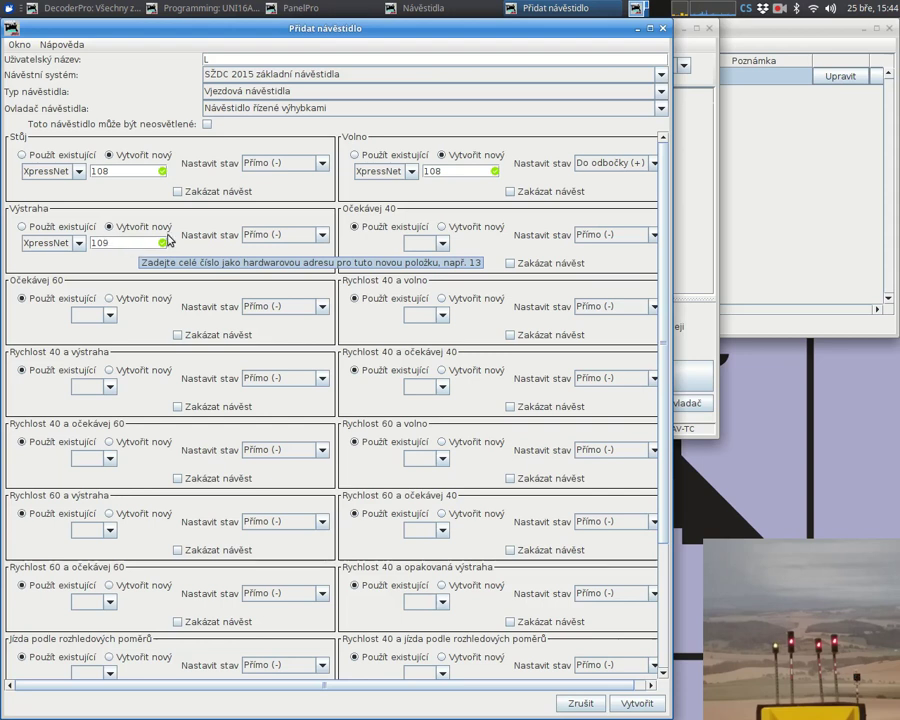
click(461, 233)
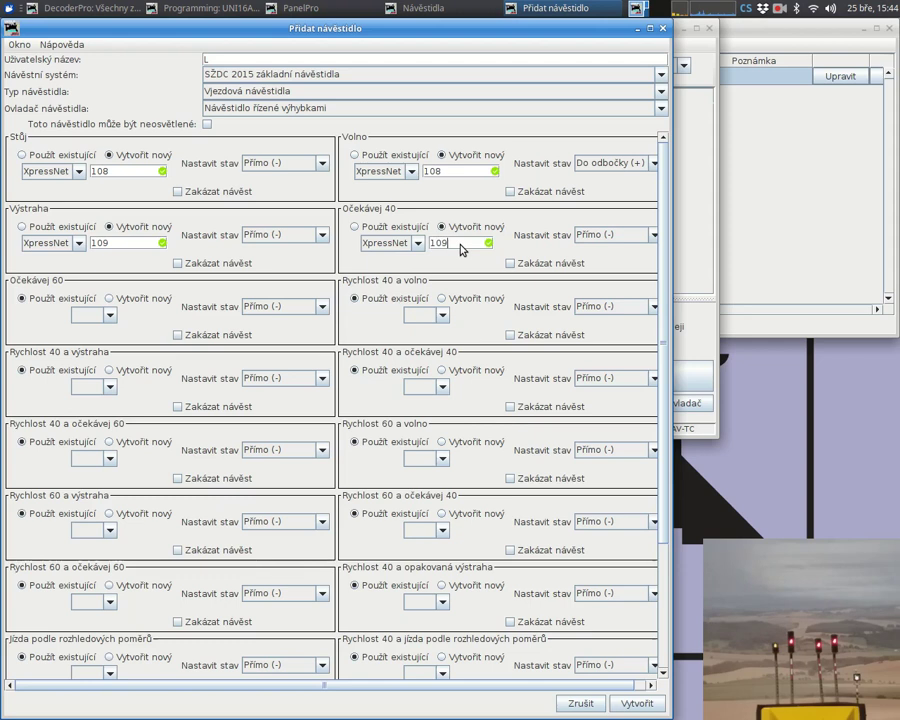
click(634, 236)
click(634, 236)
click(634, 253)
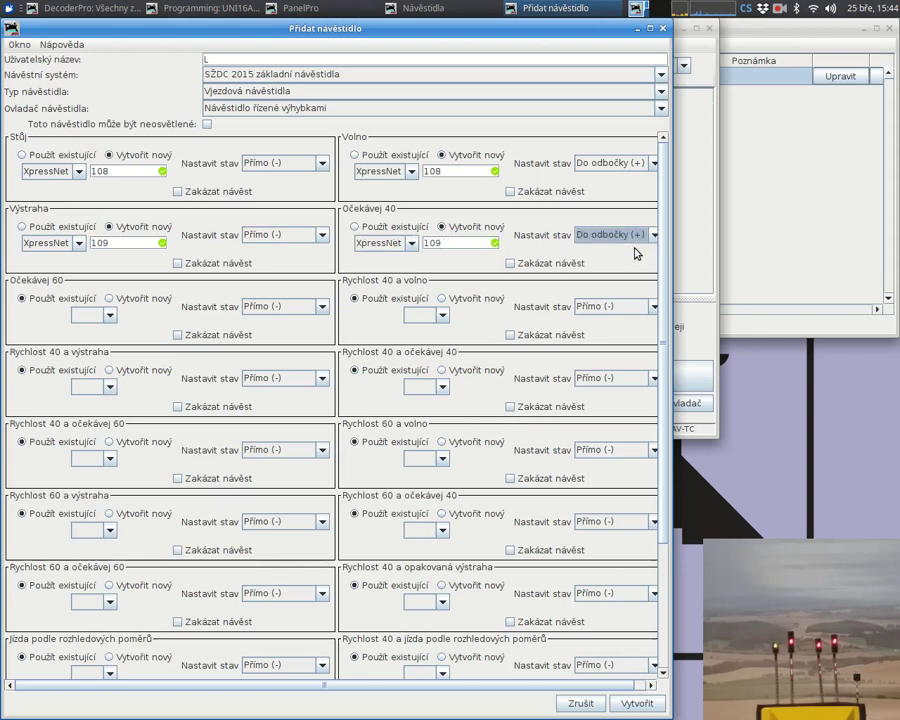
- Check the decoder's table, assign new turnout 110 to Rychlost 40 a volno and Rychlost 40 a výstraha, and disable Očekávej 60
click(183, 9)
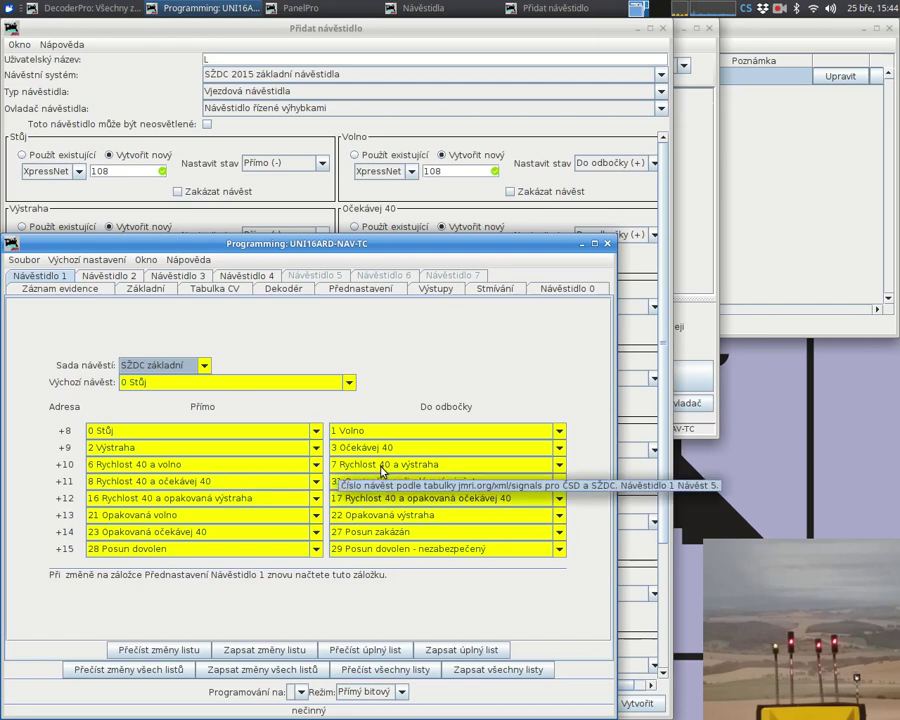
click(226, 28)
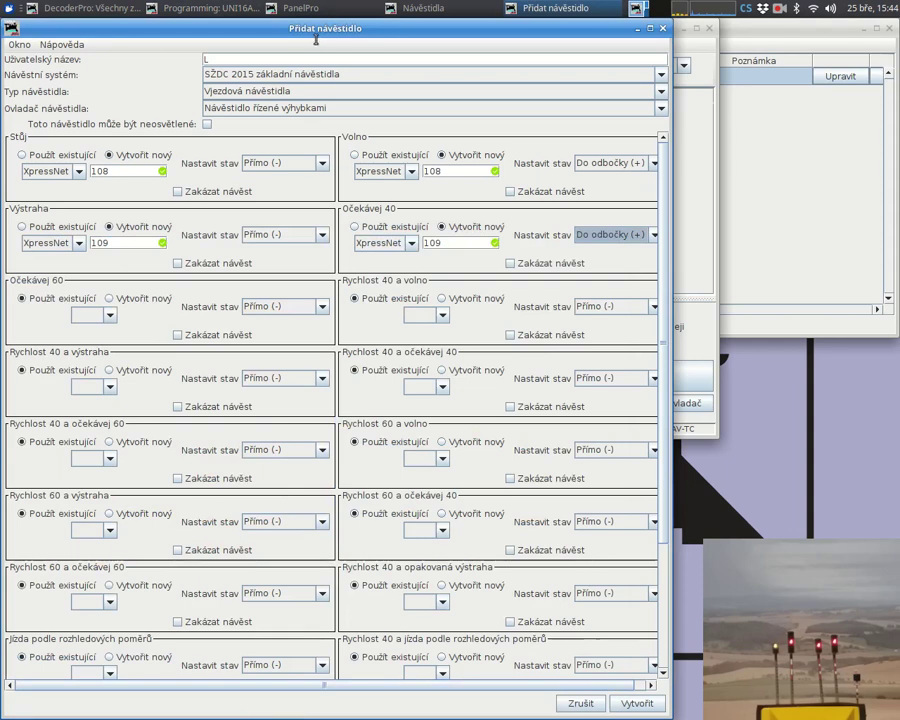
click(442, 298)
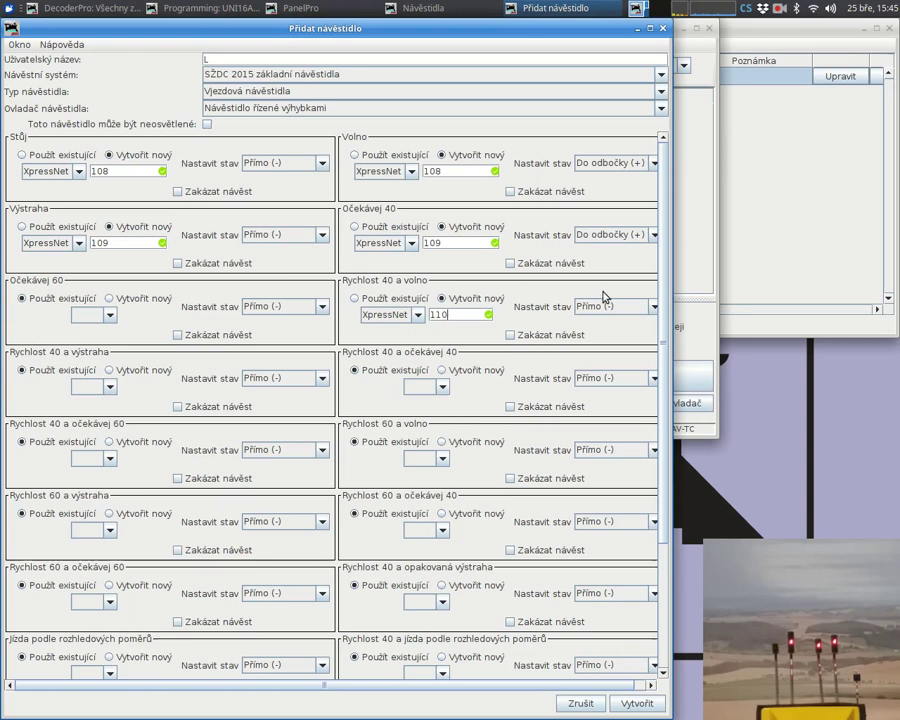
click(109, 370)
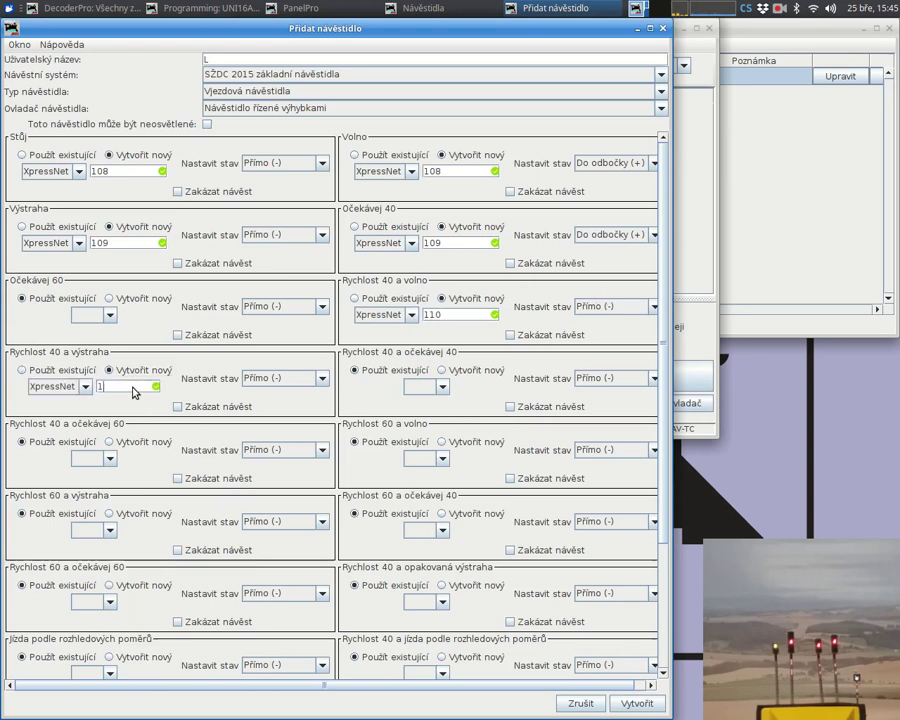
key(Tab)
click(268, 380)
click(268, 396)
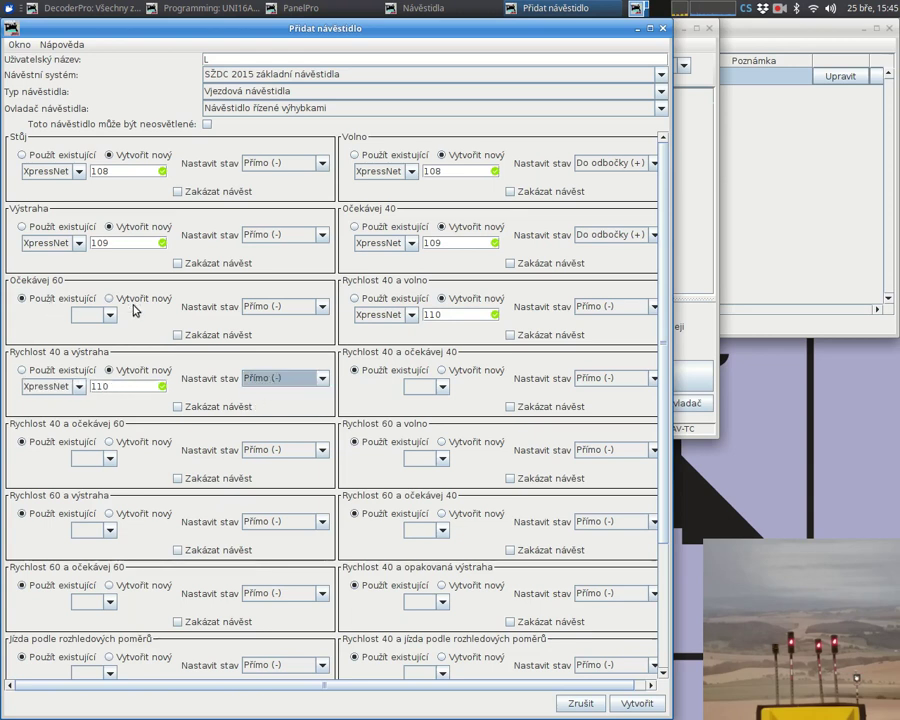
click(179, 336)
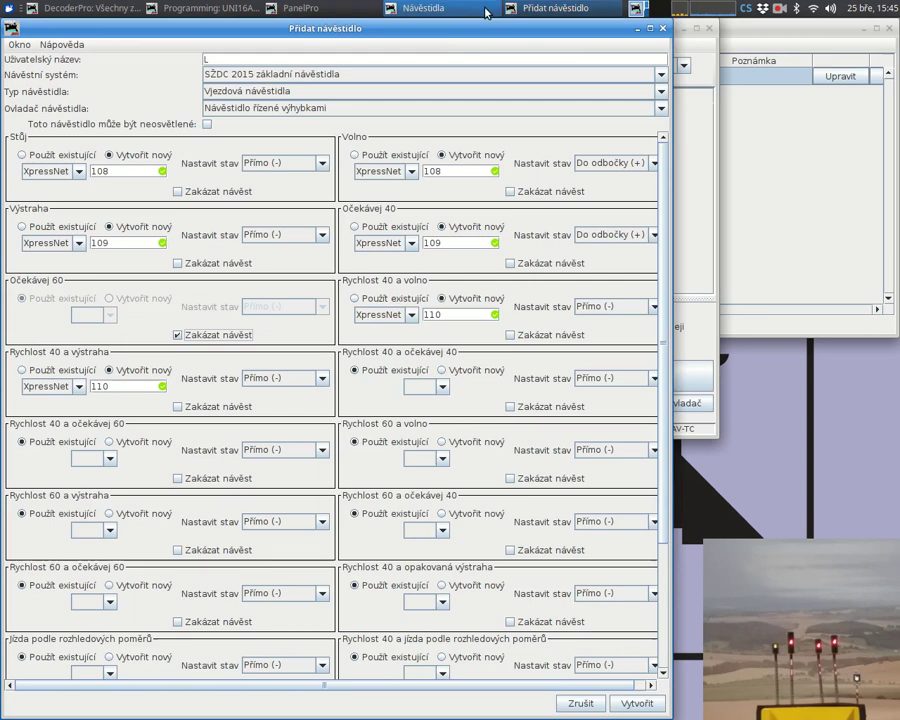
- Check the decoder's next address and assign new turnout 111 to the Rychlost 40 a očekávej 40 aspect
click(150, 10)
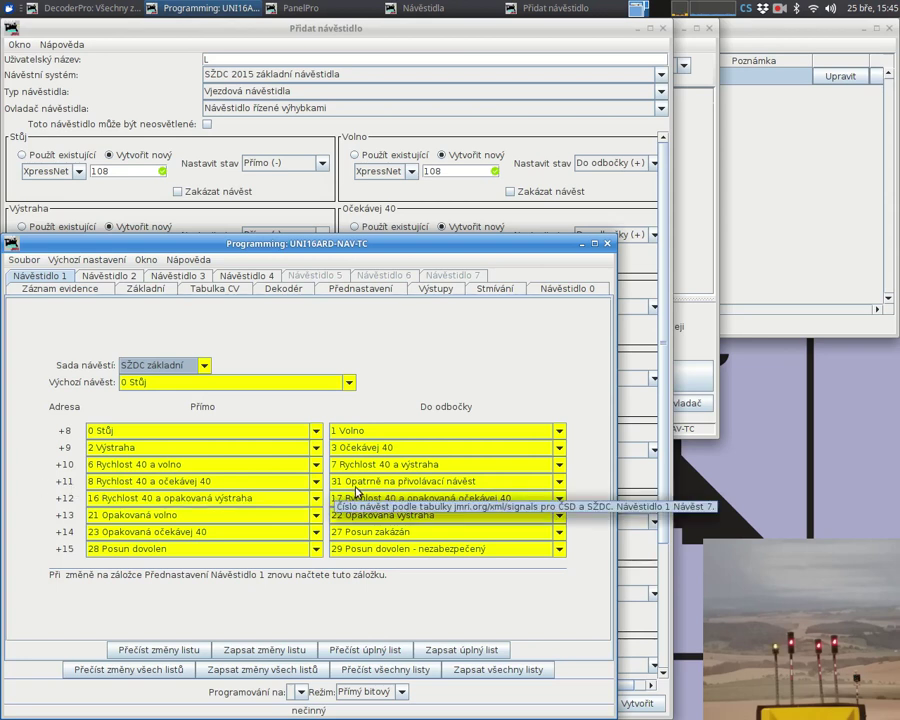
click(381, 30)
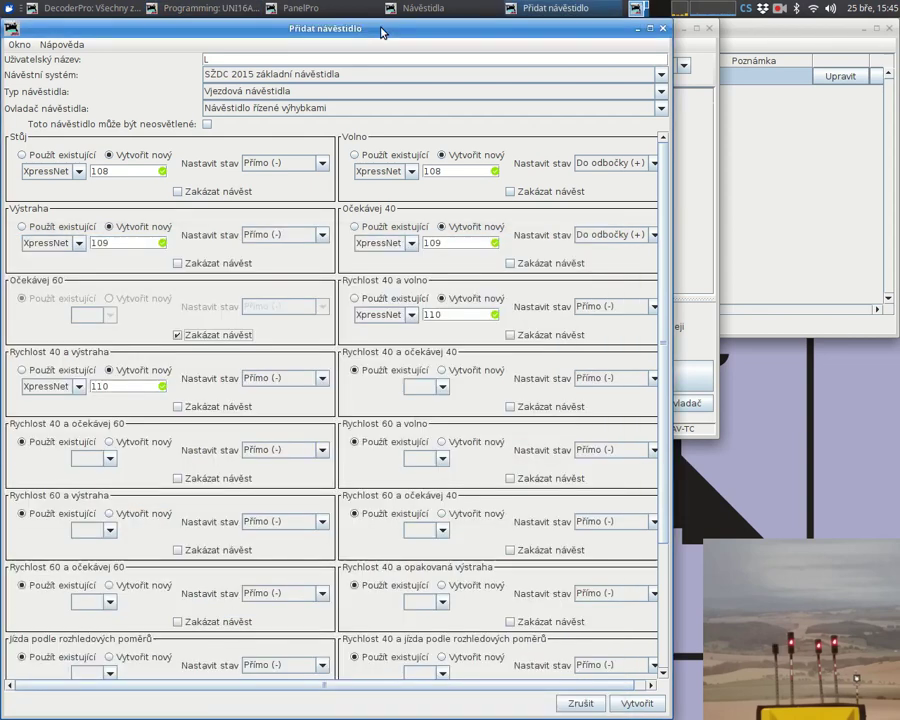
click(450, 374)
click(444, 392)
text(111)
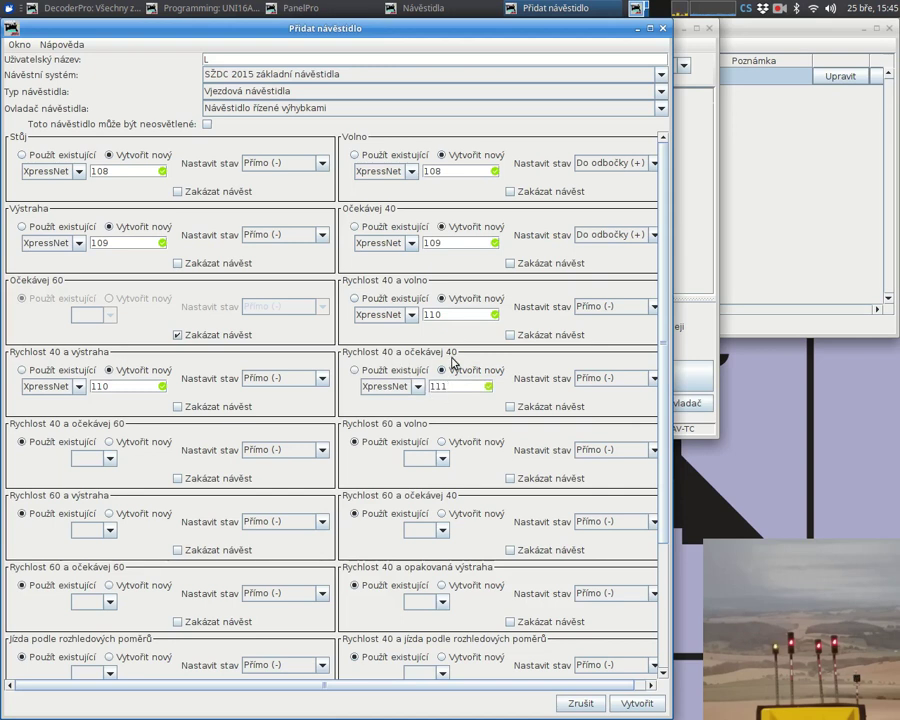
- Disable the Rychlost 40 a očekávej 60 aspect, all Rychlost 60 aspects and Rychlost 40 a opakovaná výstraha
click(203, 484)
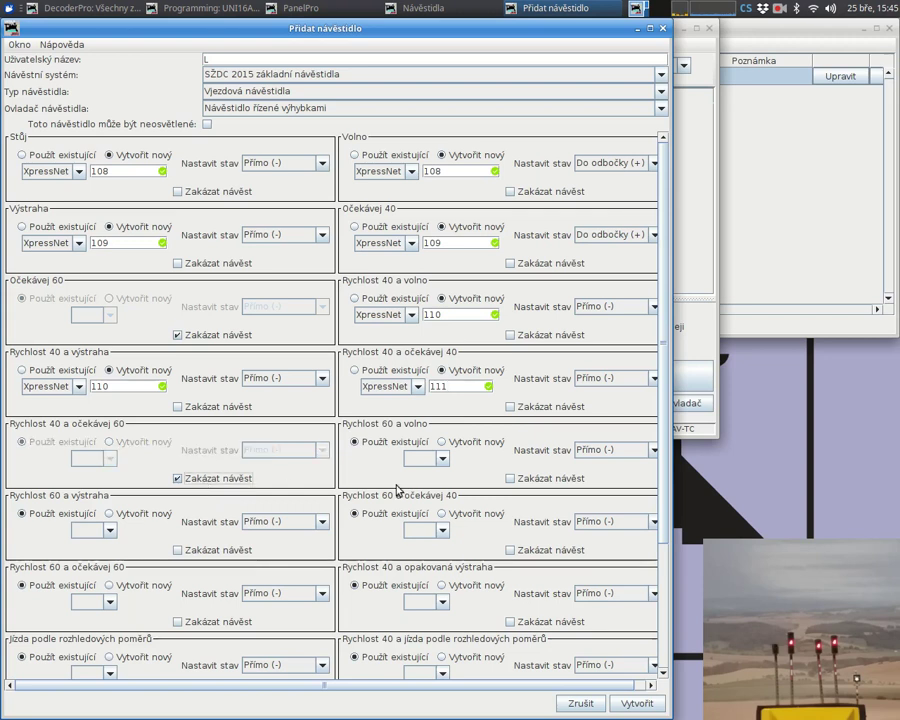
click(510, 478)
click(240, 551)
click(510, 549)
click(235, 621)
click(511, 621)
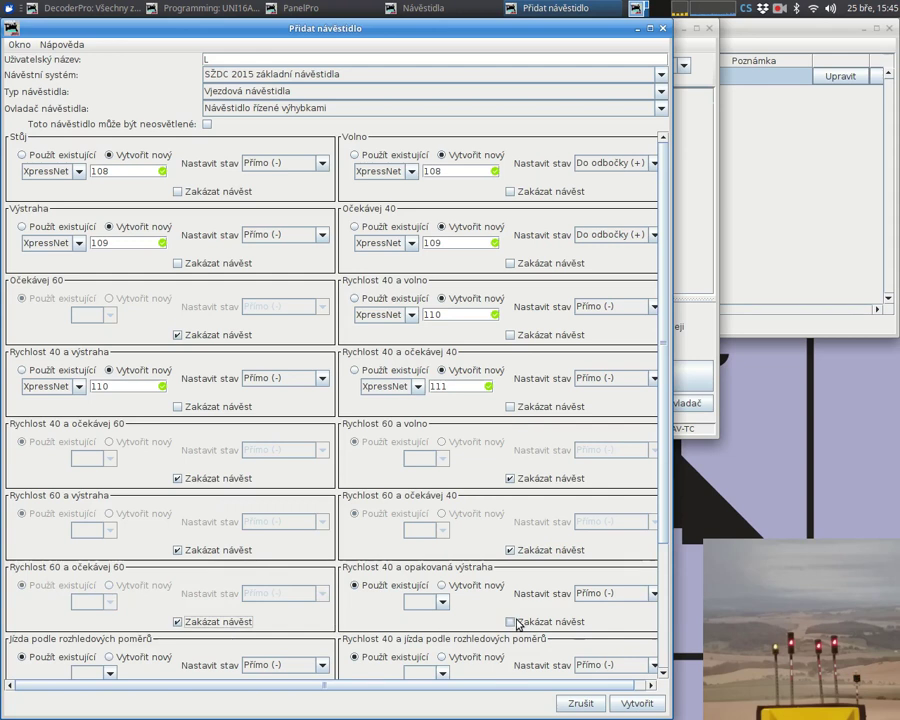
- Disable both Jízda podle rozhledových poměrů aspects, Opakovaná výstraha and Opatrně na přivolávací návěst bez červené
scroll(665, 463, down, 1)
scroll(665, 463, down, 6)
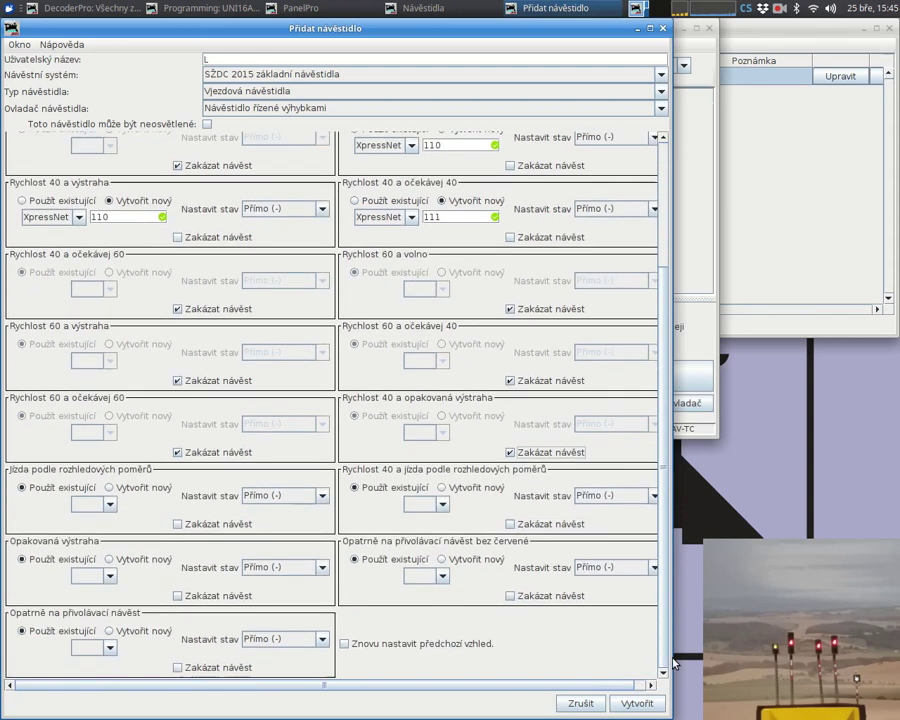
click(215, 523)
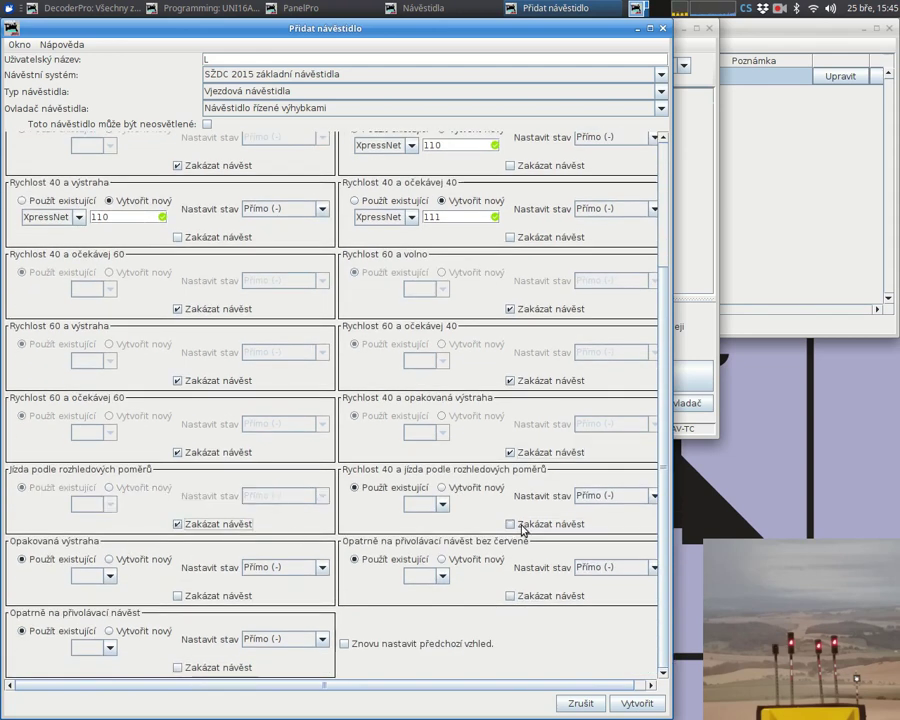
click(513, 524)
click(236, 596)
click(535, 597)
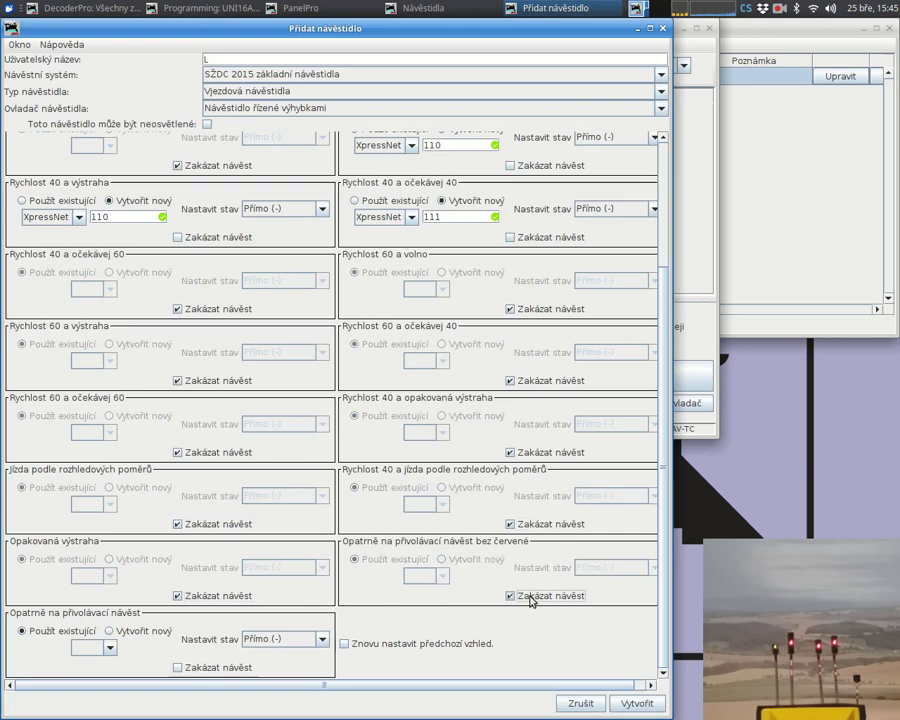
- Assign new turnout 111 with Do odbočky (+) to Opatrně na přivolávací návěst and create the mast
click(137, 636)
click(136, 651)
text(111)
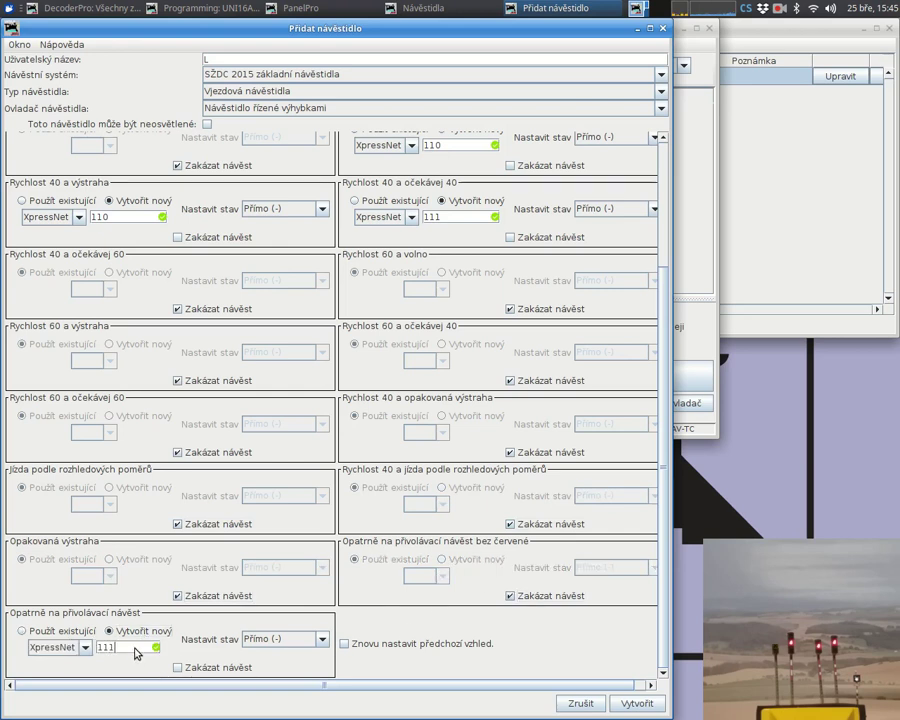
click(280, 640)
click(280, 665)
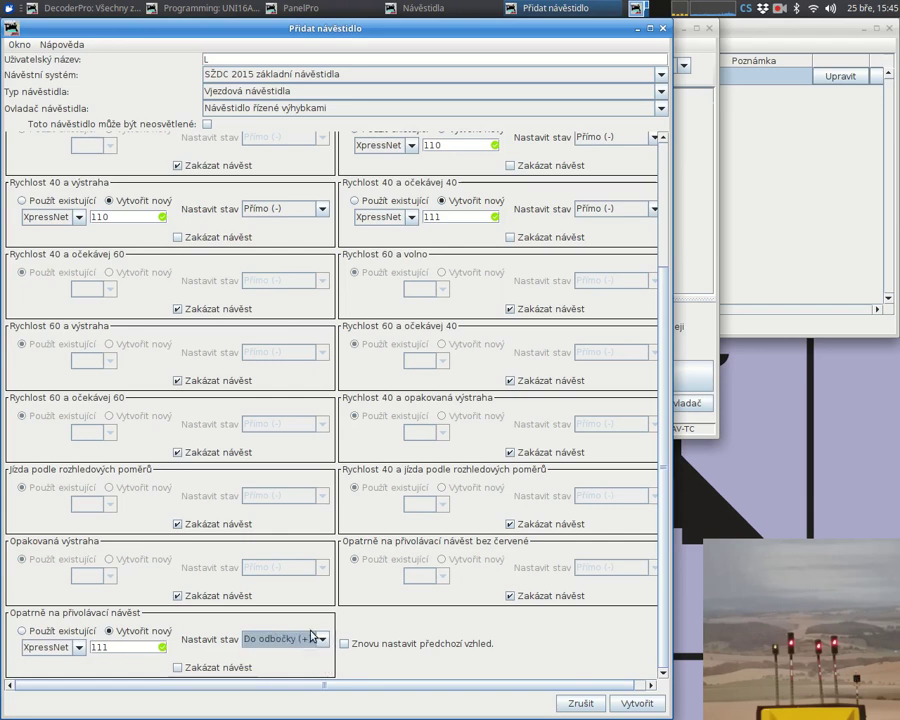
click(627, 708)
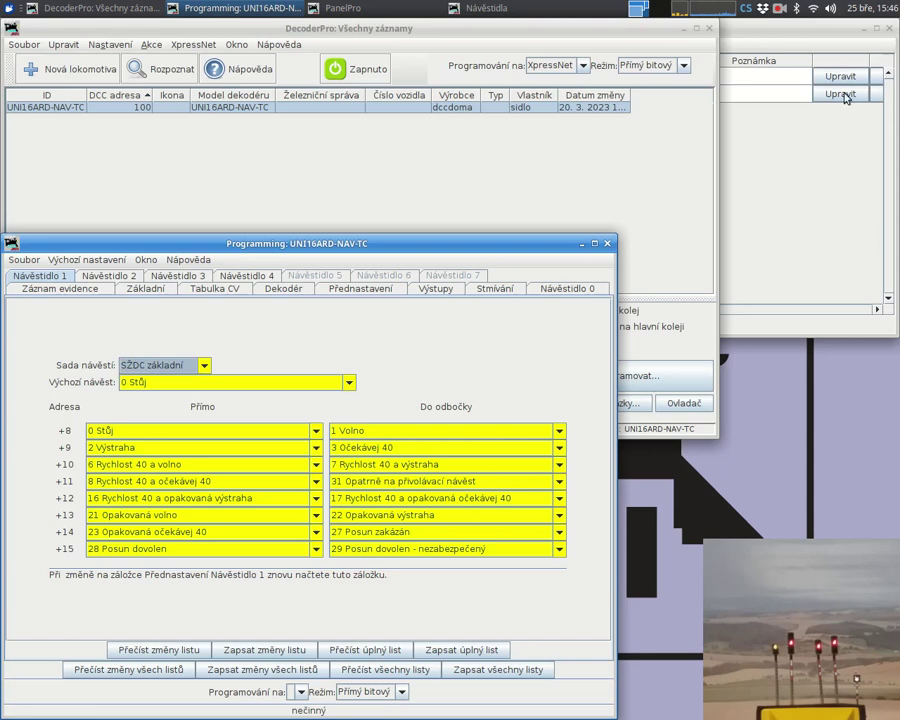
- Test mast L in the signal mast table by switching its aspect to Volno, Stůj and Výstraha
click(768, 28)
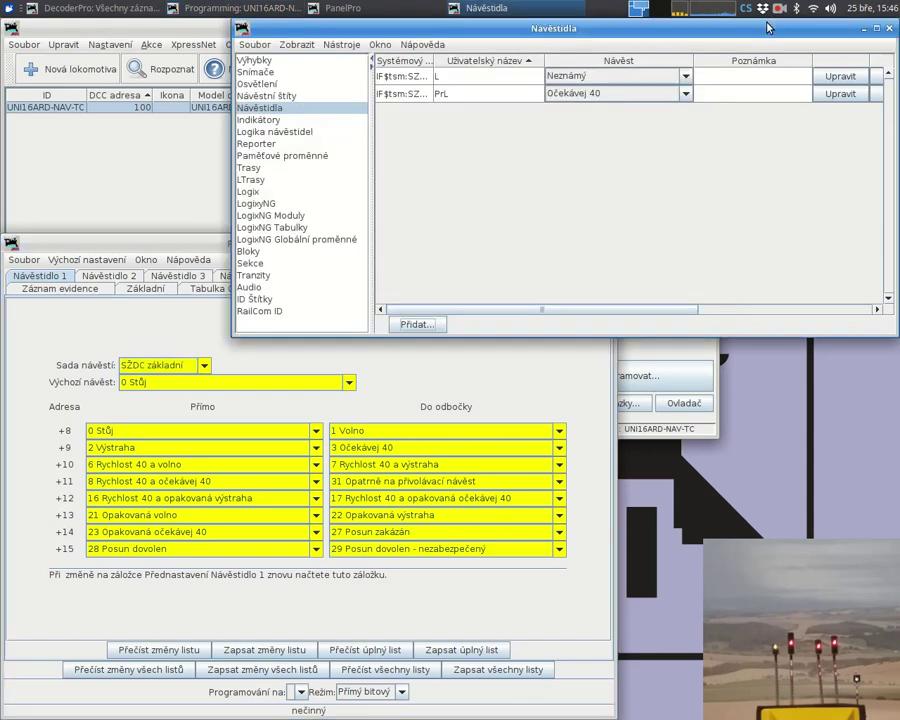
click(575, 82)
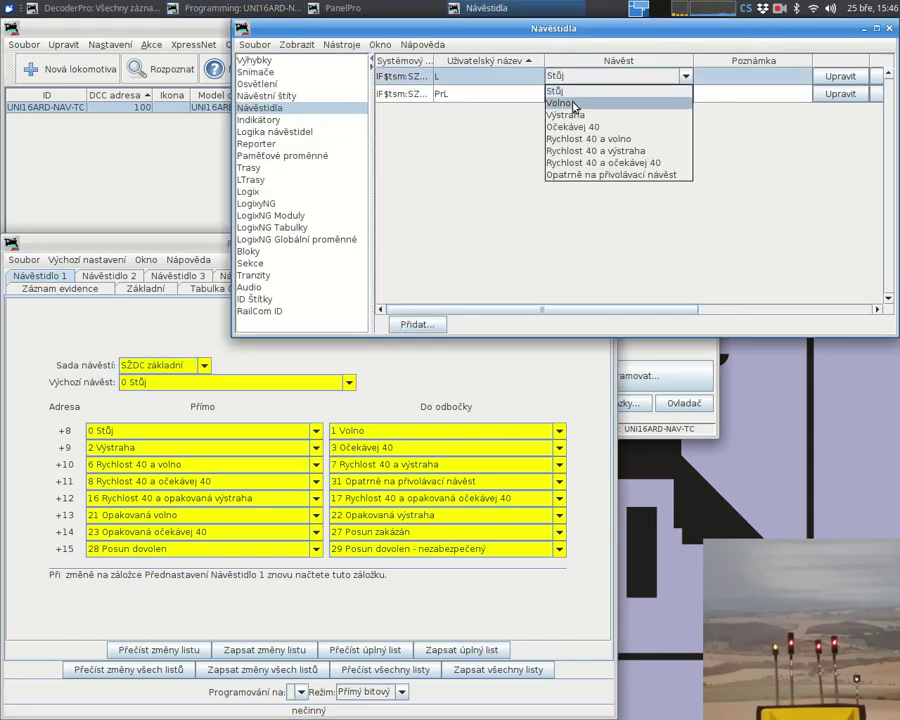
click(575, 104)
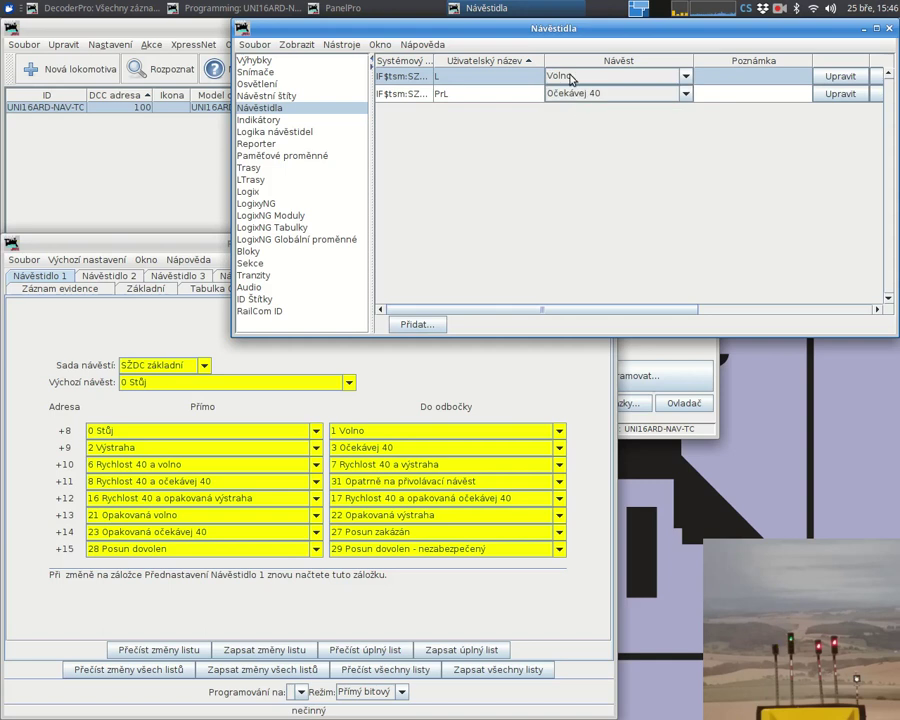
click(573, 80)
click(571, 91)
click(567, 79)
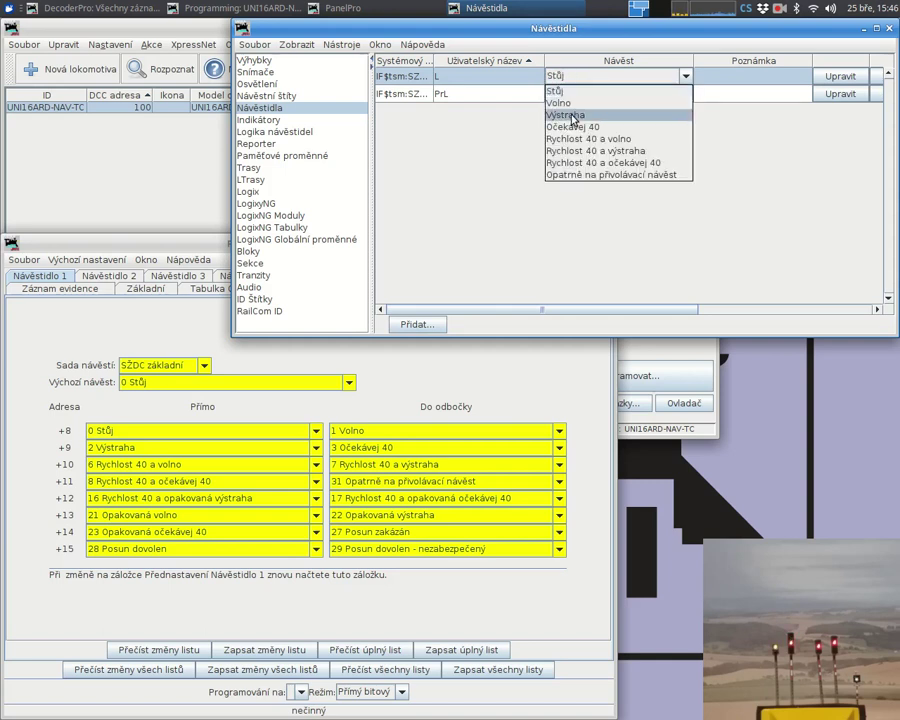
click(573, 116)
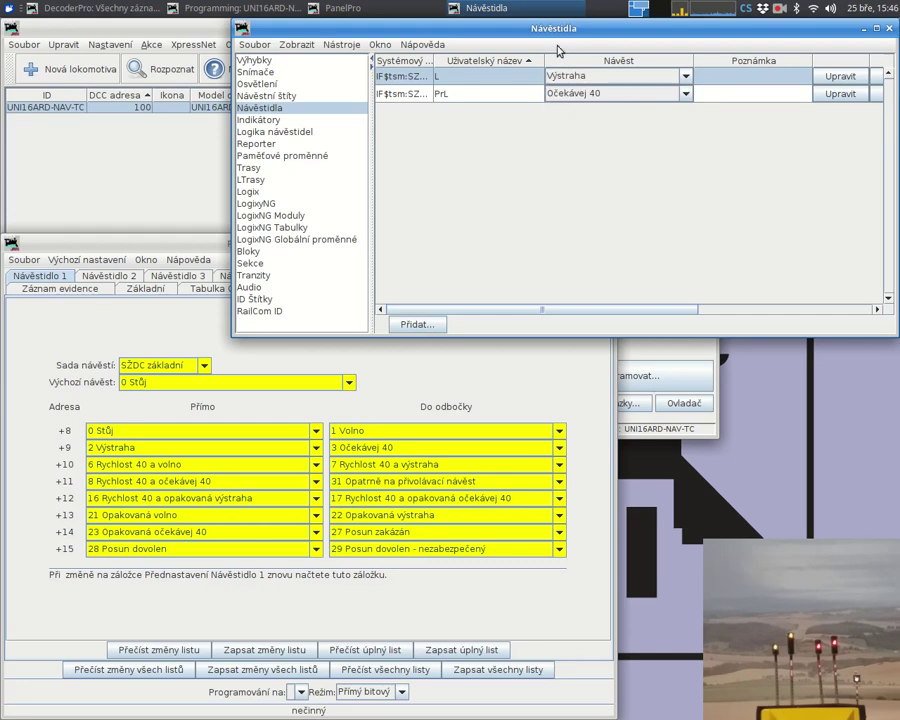
- Switch mast L's aspect to Očekávej 40, Rychlost 40 a volno and Rychlost 40 a výstraha
click(570, 77)
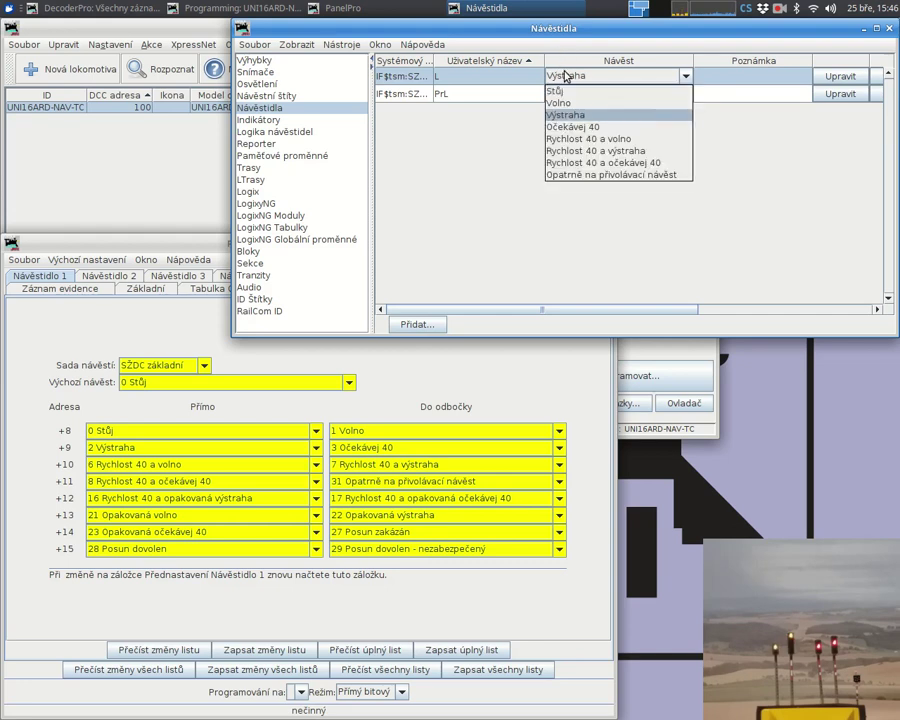
click(574, 127)
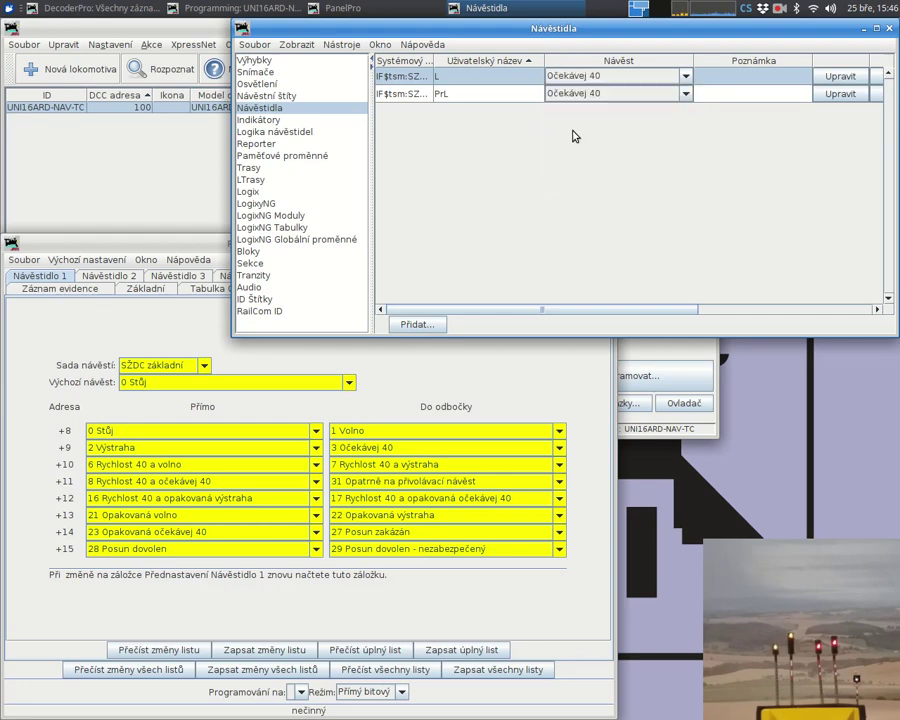
click(573, 76)
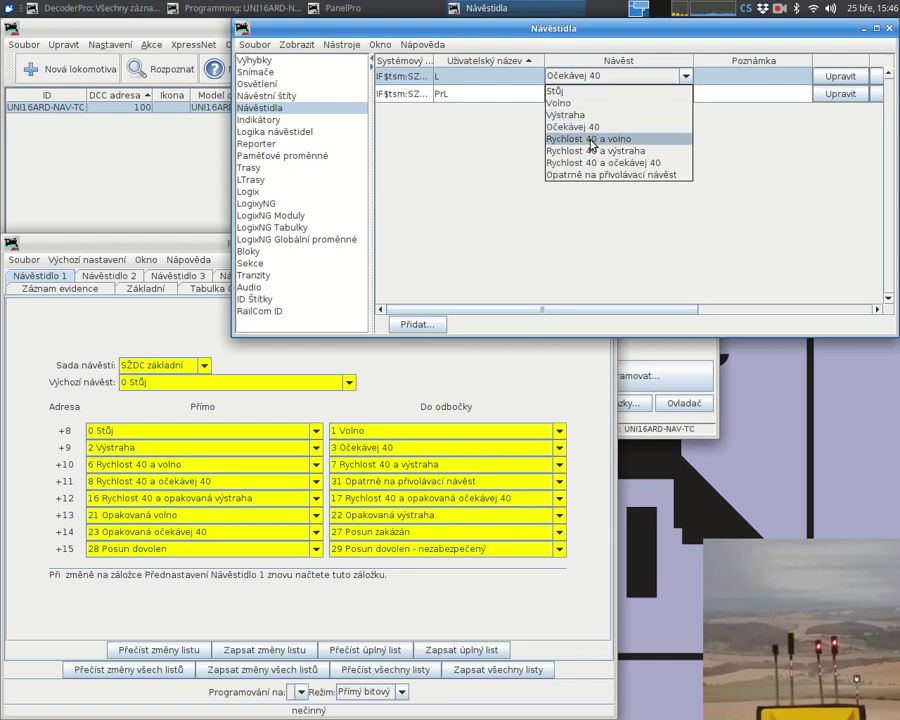
click(591, 140)
click(594, 76)
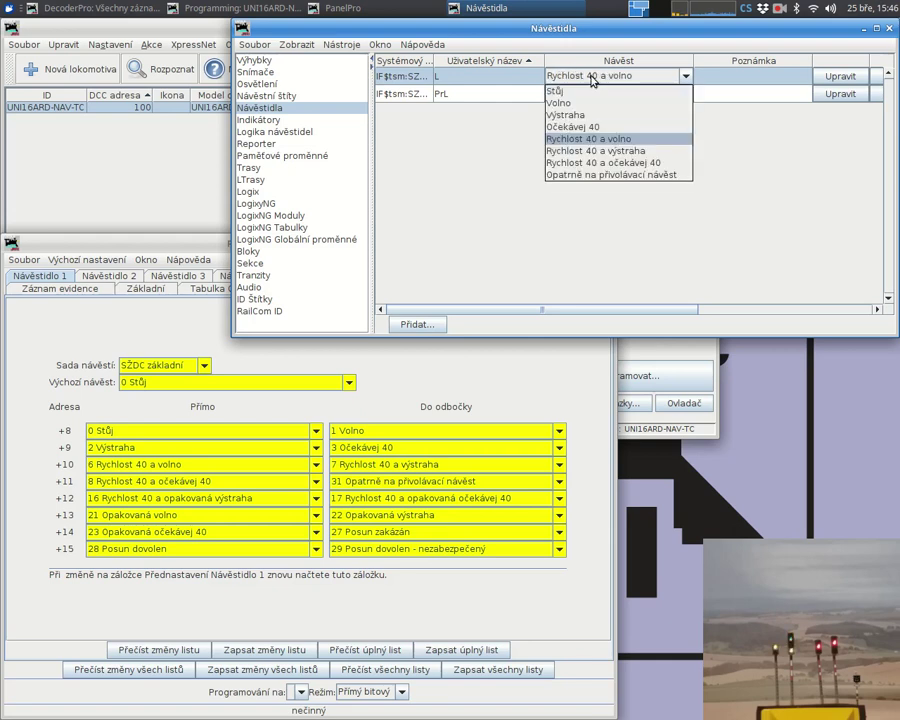
click(595, 151)
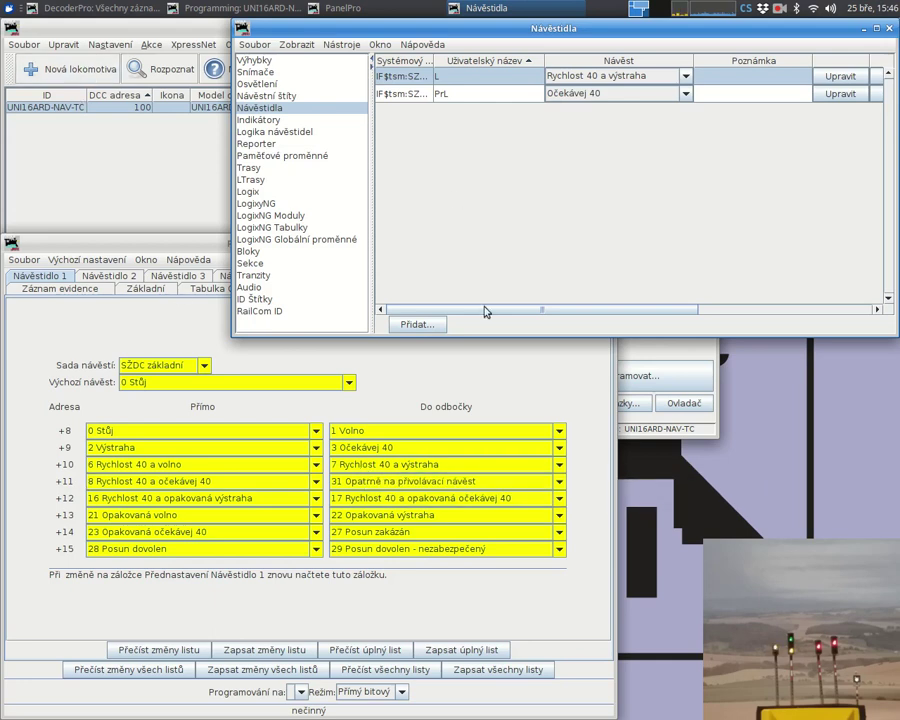
- Edit mast L so the Rychlost 40 a výstraha aspect sets its turnout to Do odbočky (+), and apply the change
click(840, 93)
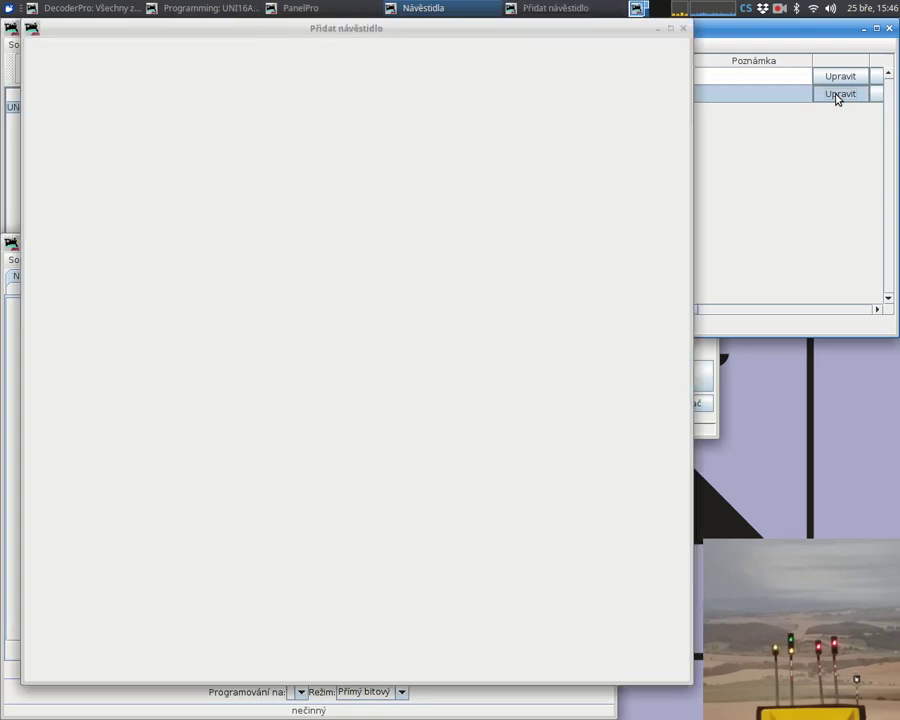
click(681, 28)
click(820, 77)
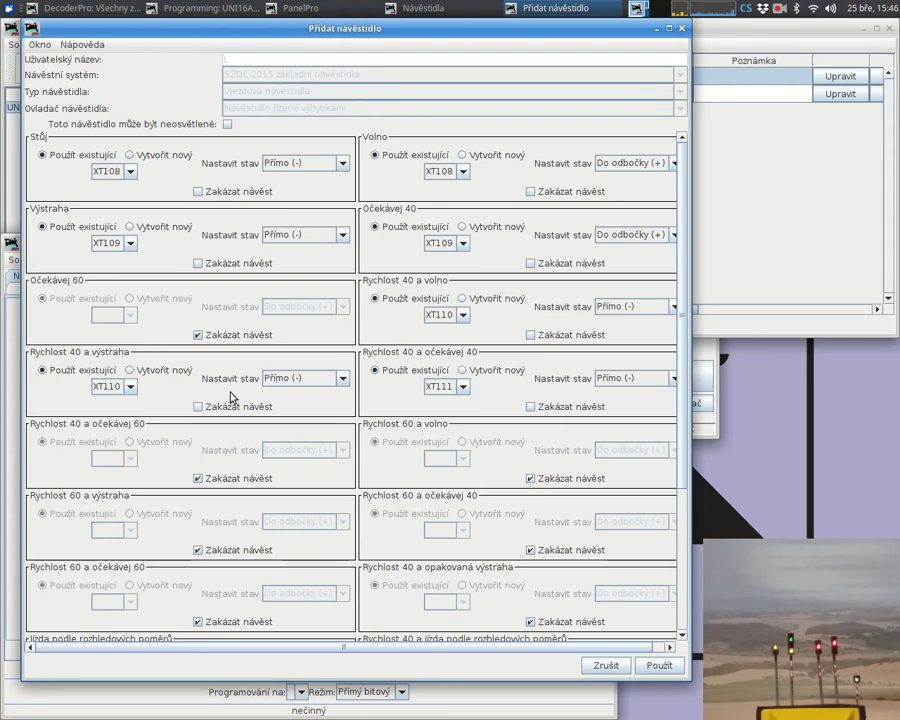
click(312, 377)
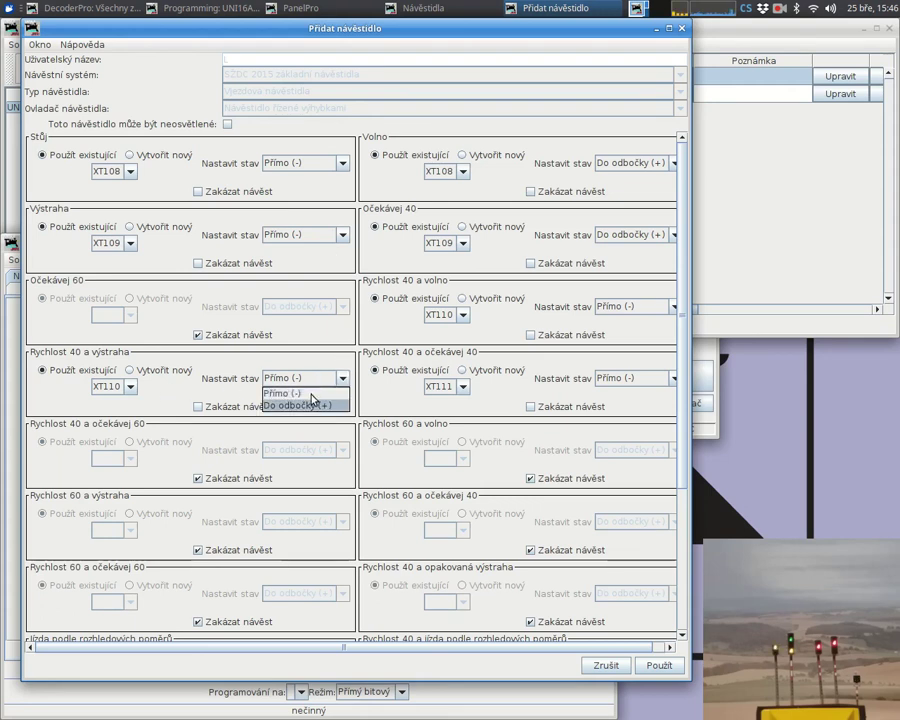
click(310, 393)
click(312, 386)
click(315, 394)
click(325, 385)
click(323, 403)
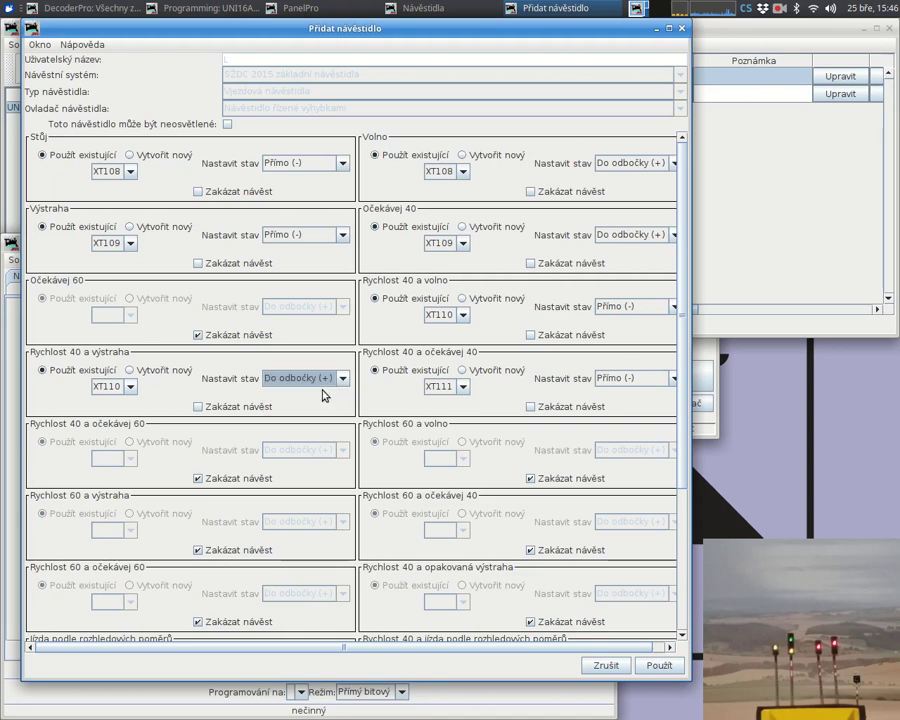
click(655, 664)
- Retest mast L with the aspects Rychlost 40 a volno, Rychlost 40 a výstraha and Rychlost 40 a očekávej 40
click(684, 80)
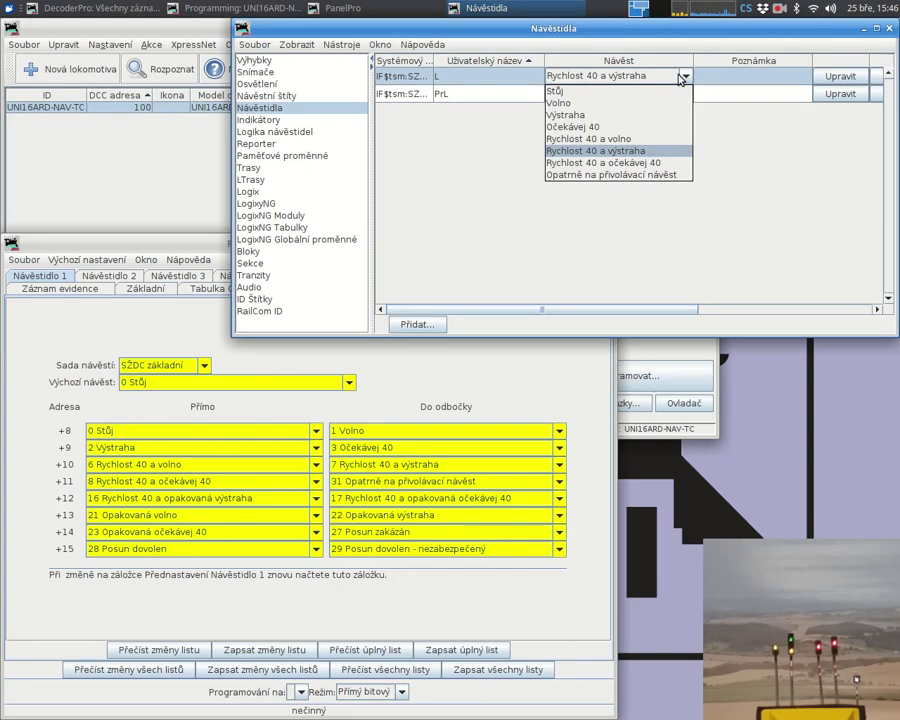
click(648, 139)
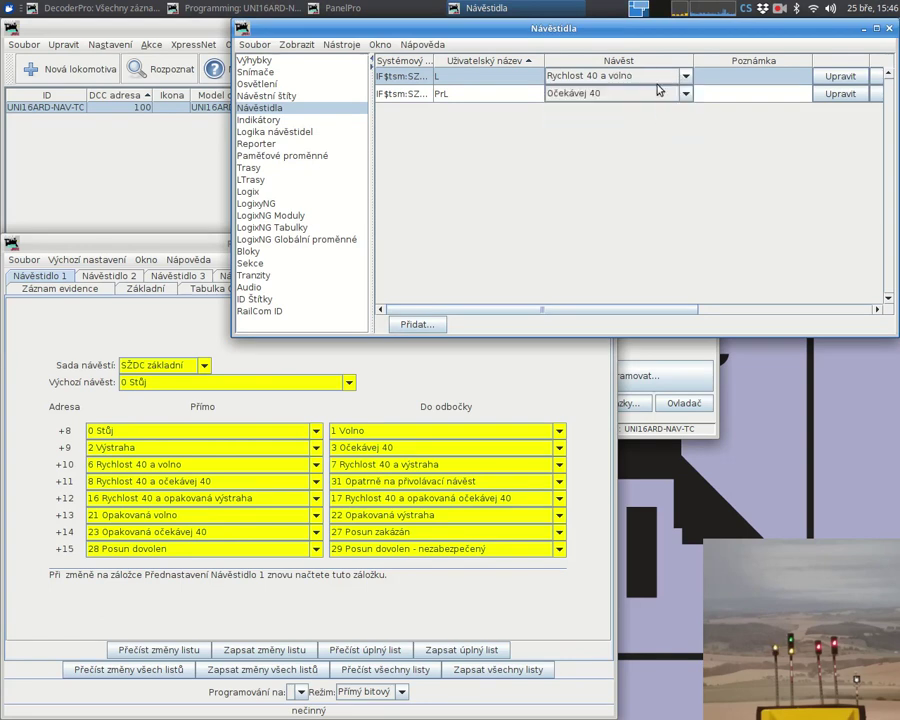
click(685, 76)
click(658, 152)
click(682, 76)
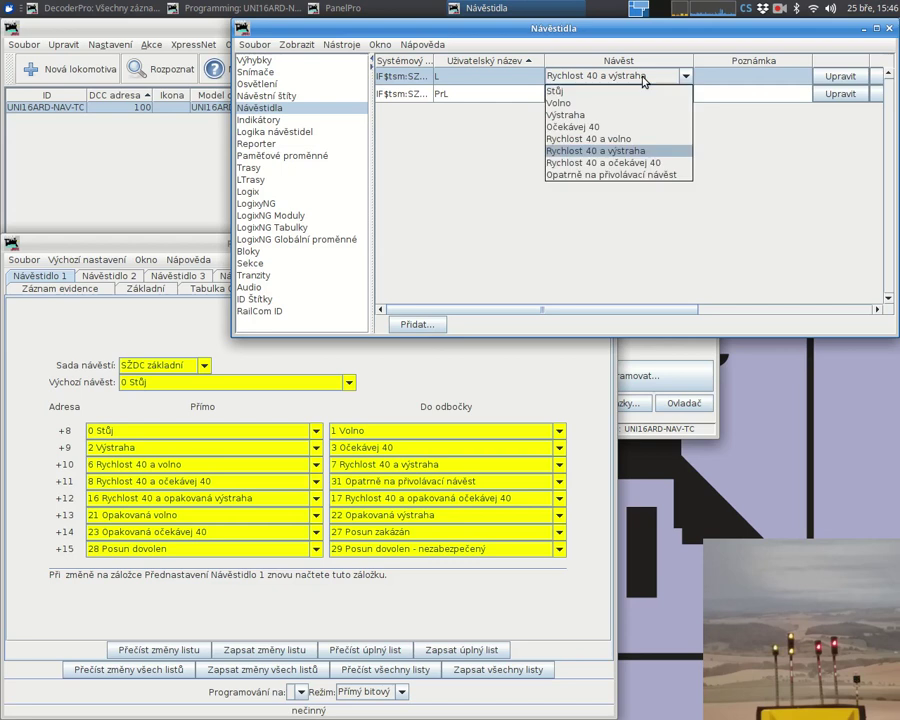
click(643, 163)
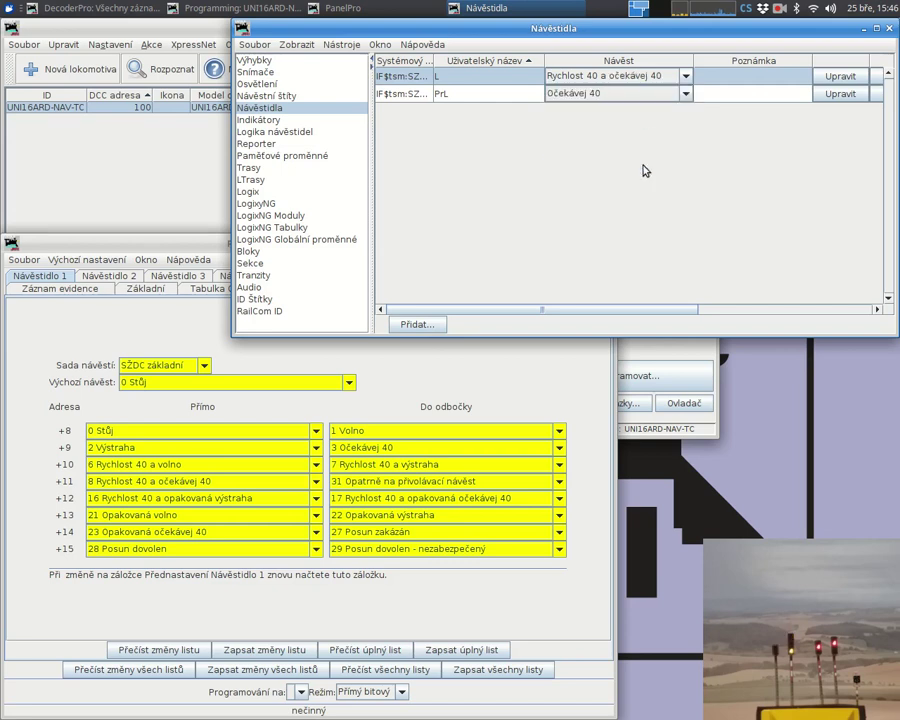
- Test mast L with Opatrně na přivolávací návěst, and return it to Rychlost 40 a očekávej 40
click(648, 76)
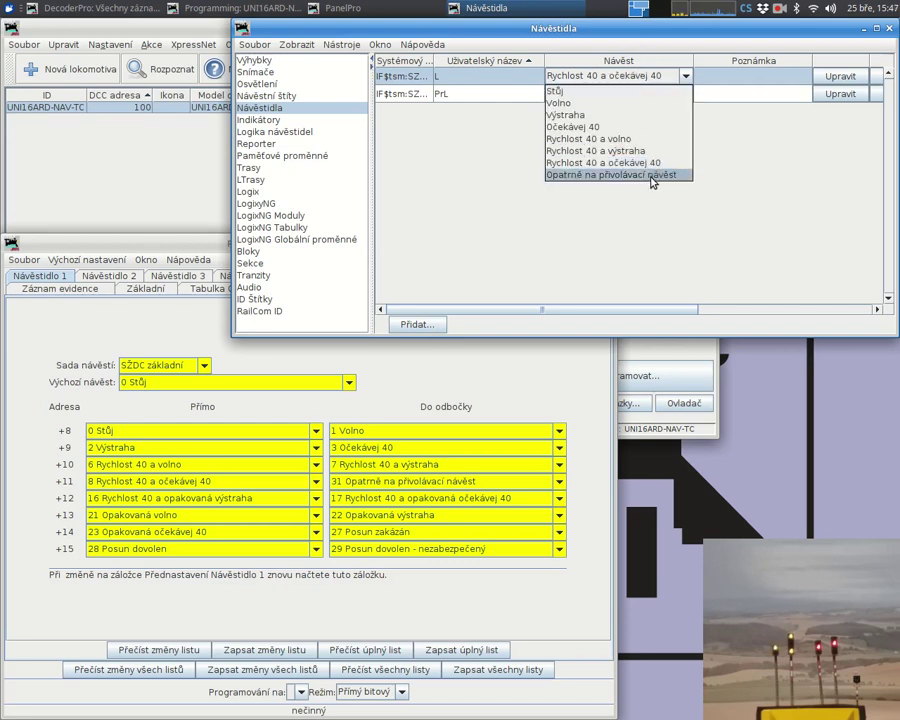
click(651, 175)
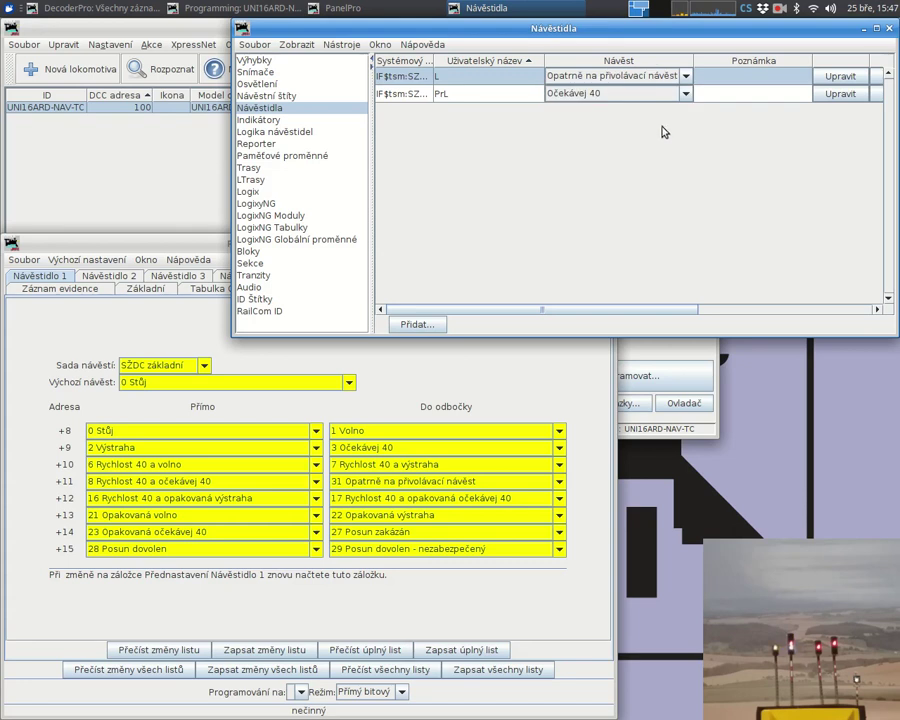
click(652, 78)
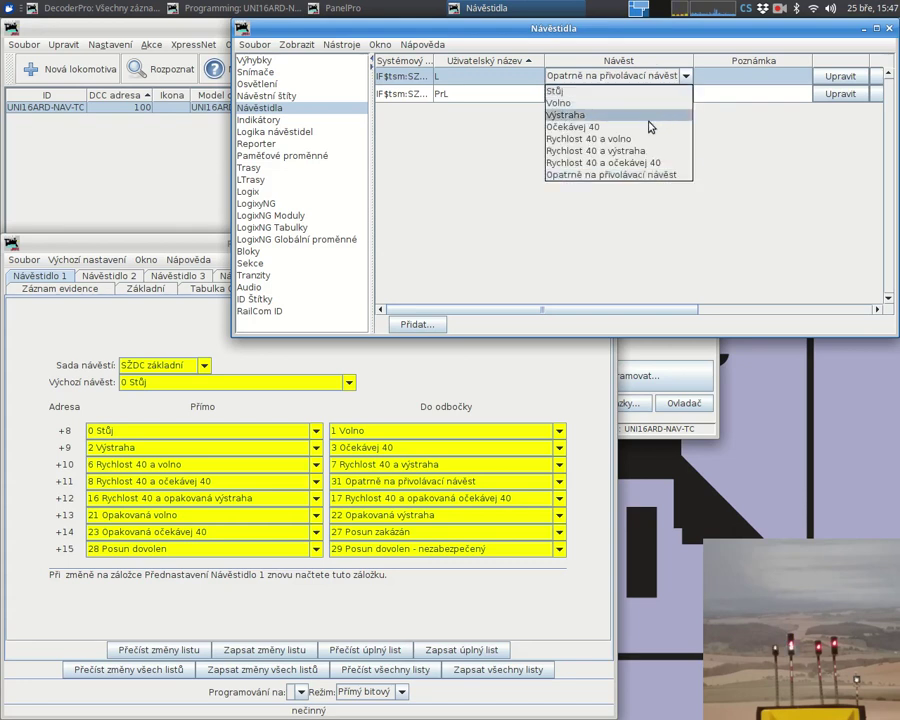
click(652, 163)
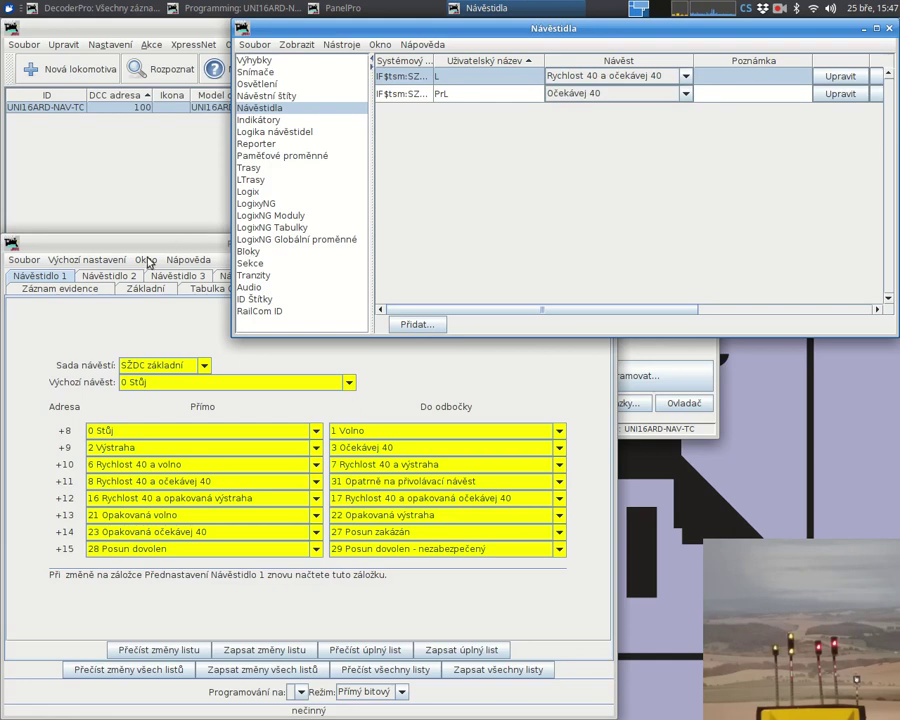
- Check the decoder's preset for Návěstidlo 2 and the addresses and aspects assigned to it
click(110, 276)
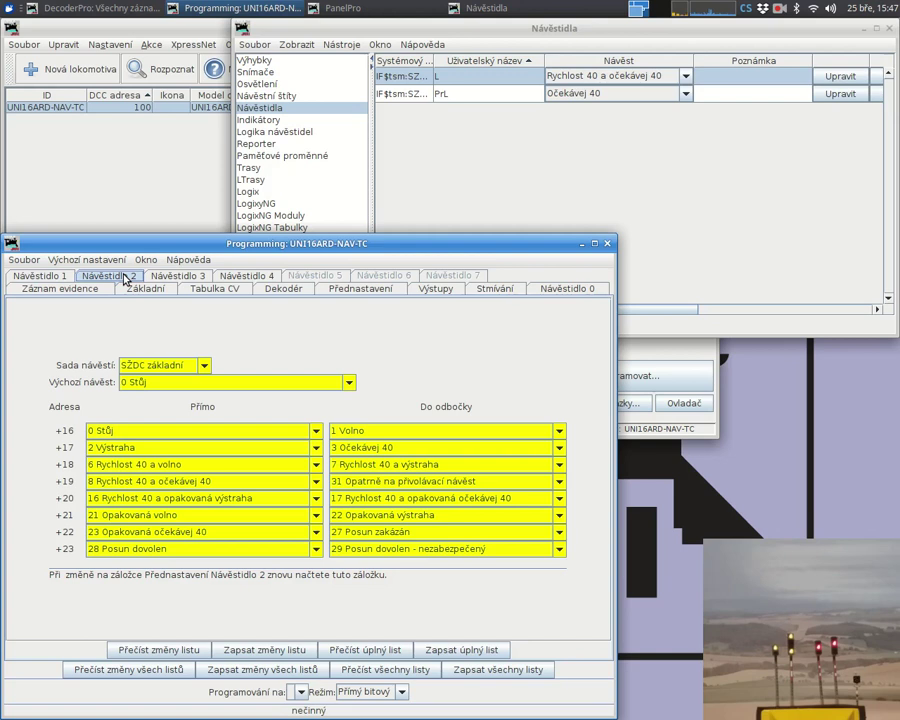
click(352, 292)
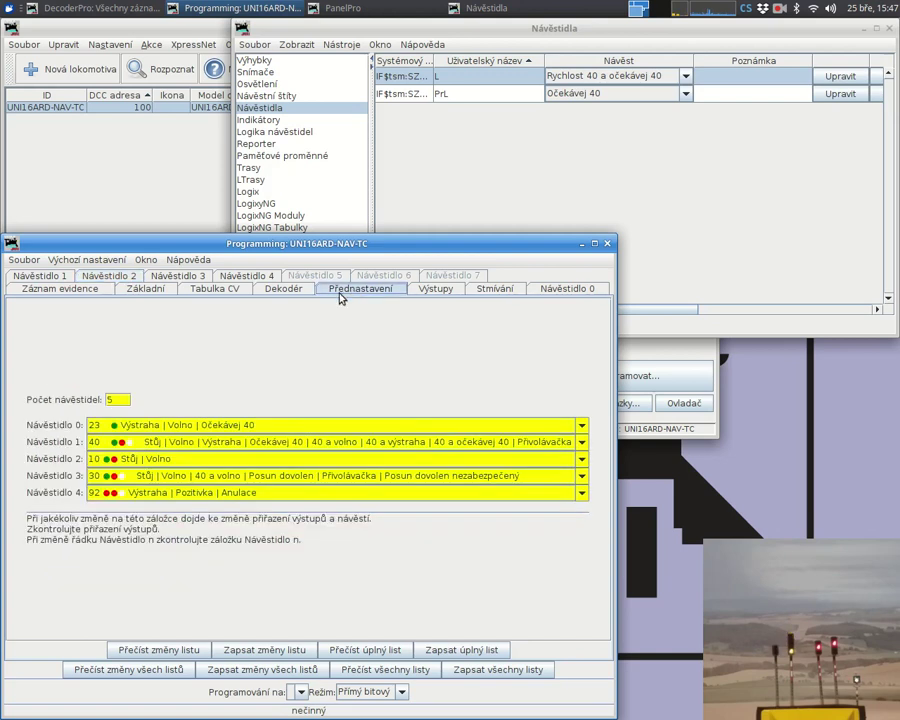
click(174, 459)
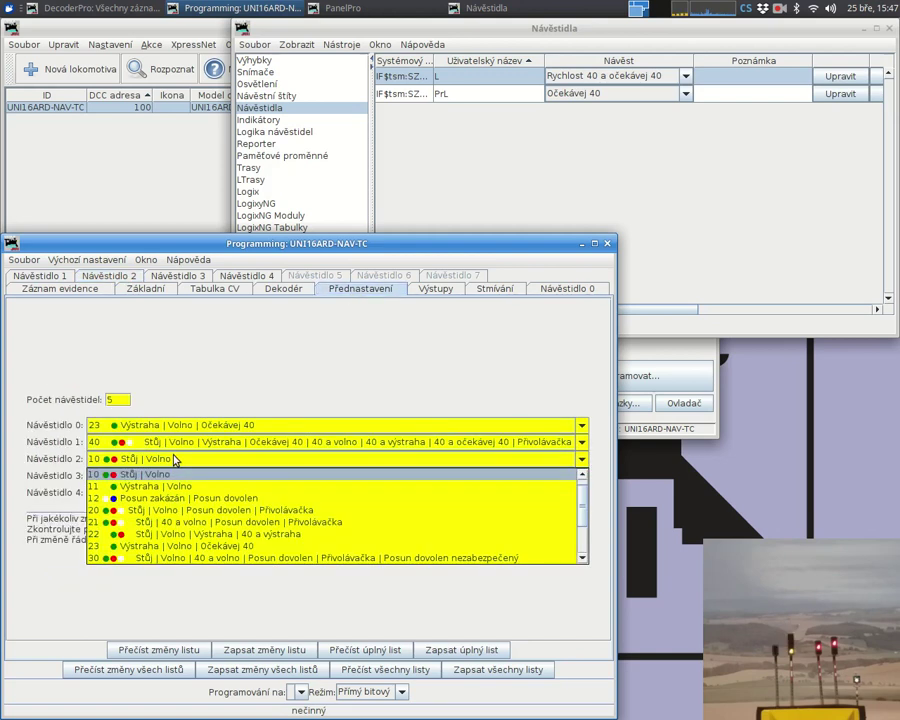
click(209, 348)
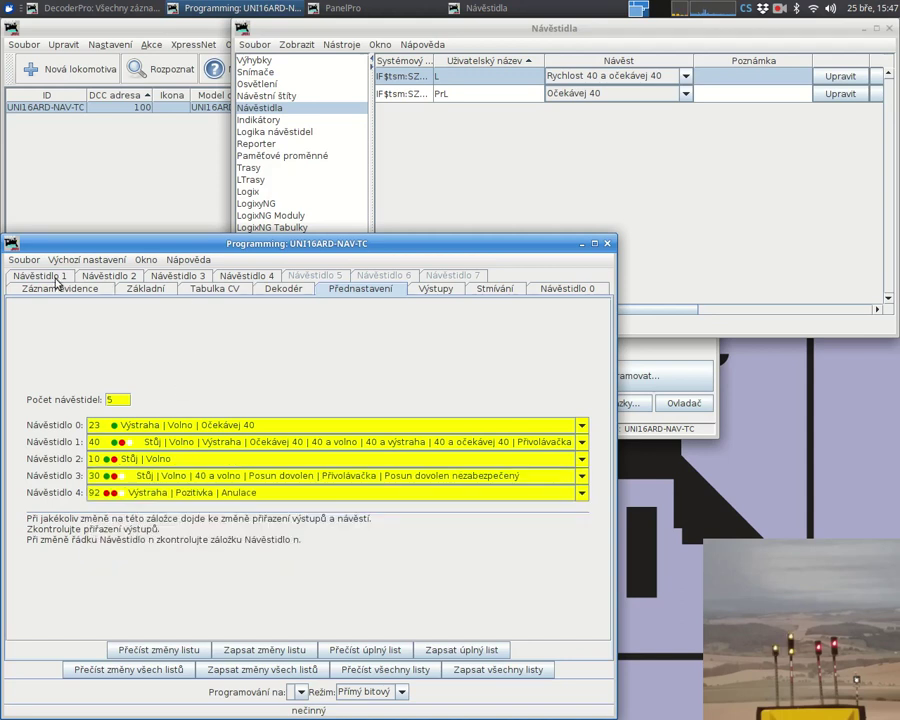
click(110, 276)
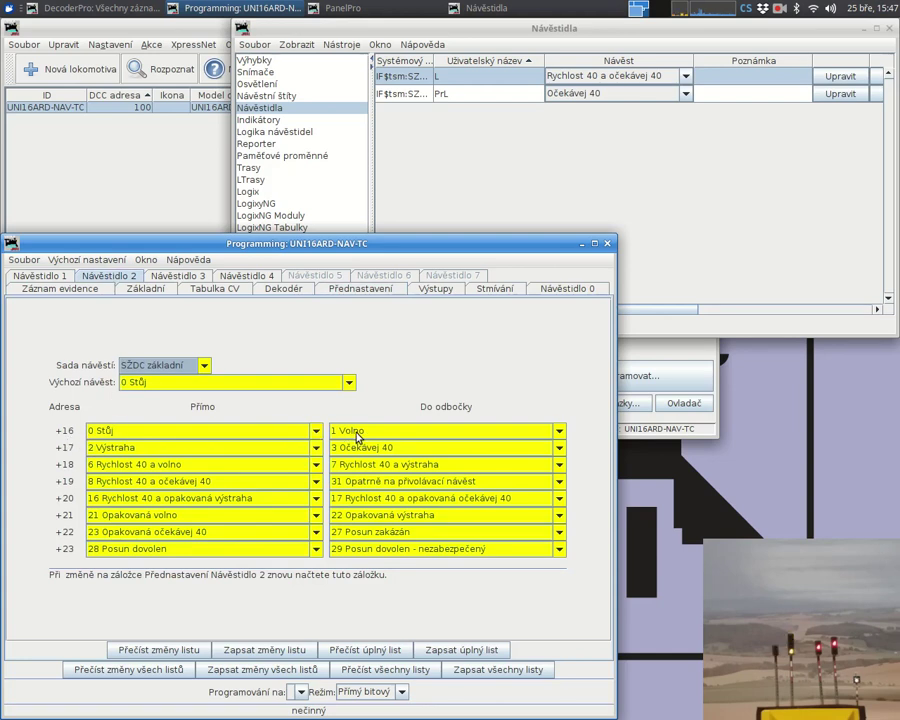
- Start a new signal mast named L1 with the type Odjezdová návěstidla
click(502, 195)
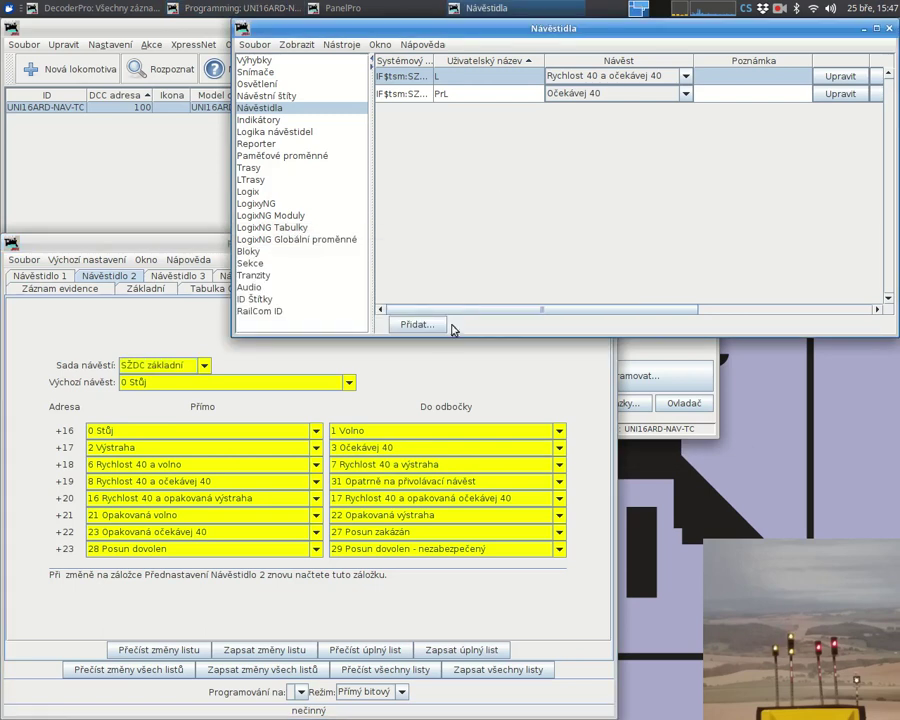
click(434, 325)
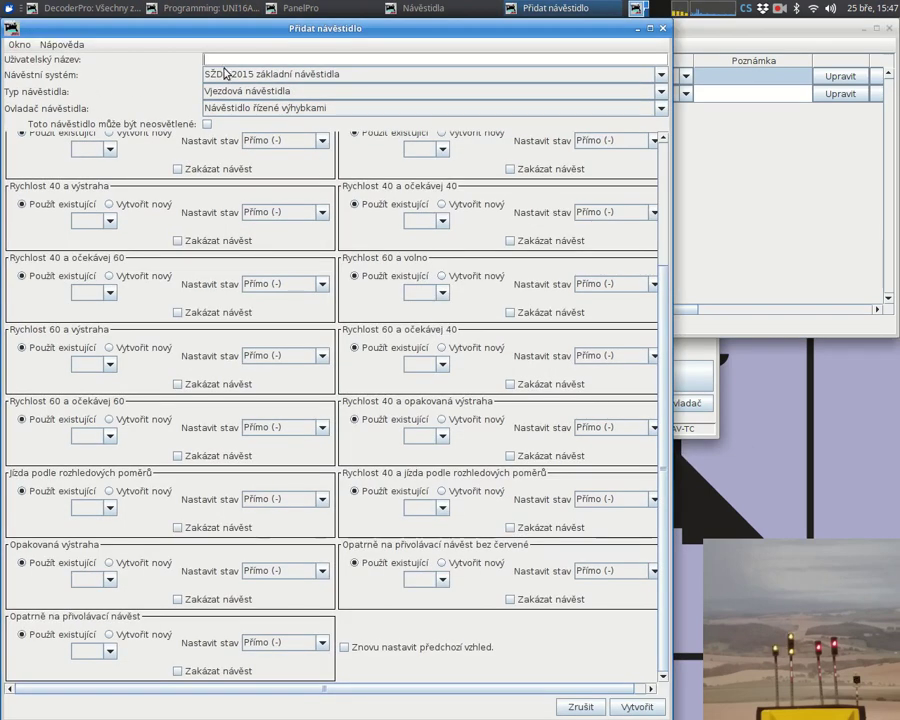
text(L1)
click(252, 92)
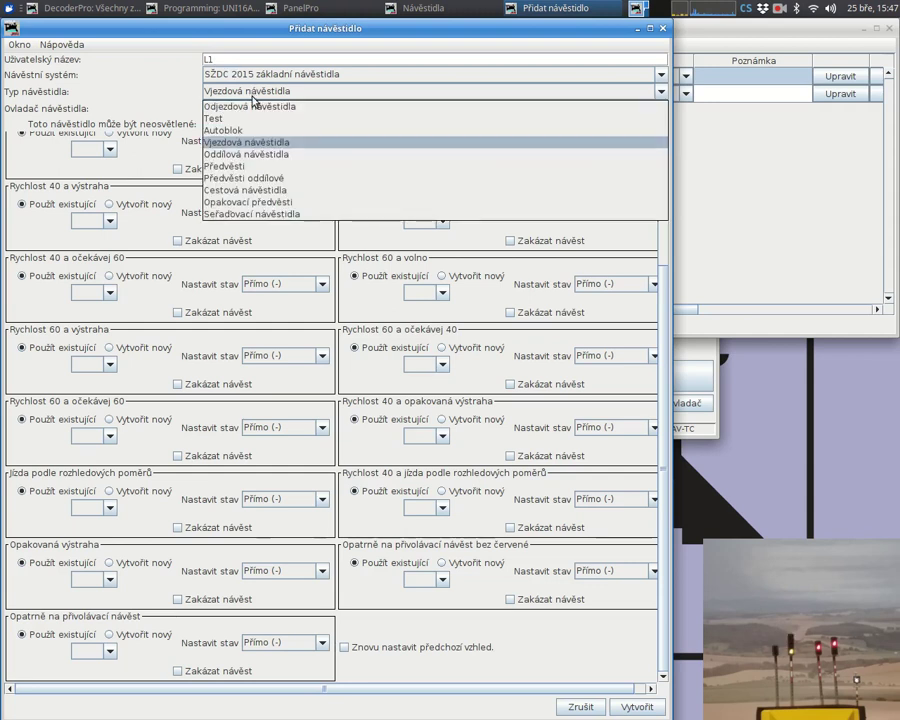
click(253, 106)
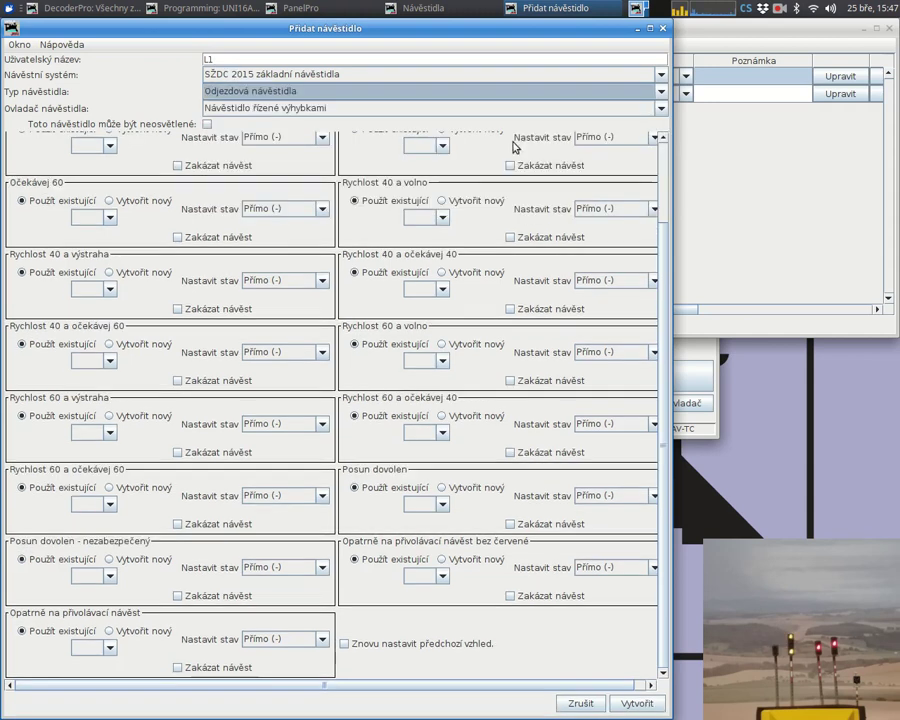
drag(663, 227, 663, 143)
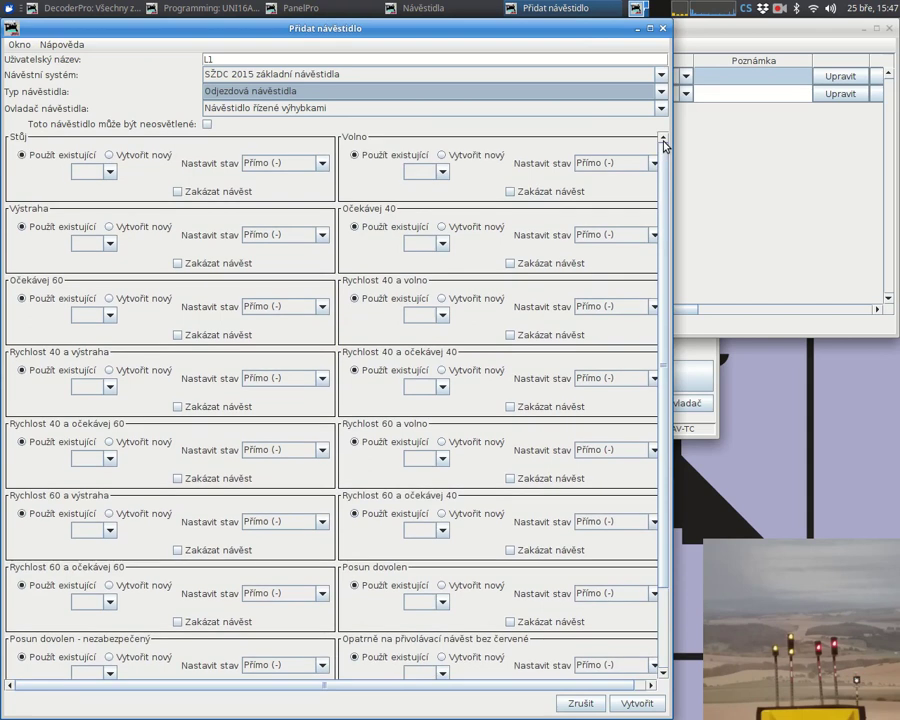
- For L1, assign new XpressNet turnout 116 to Stůj with state Přímo (-) and to Volno with state Do odbočky (+)
click(122, 157)
click(111, 175)
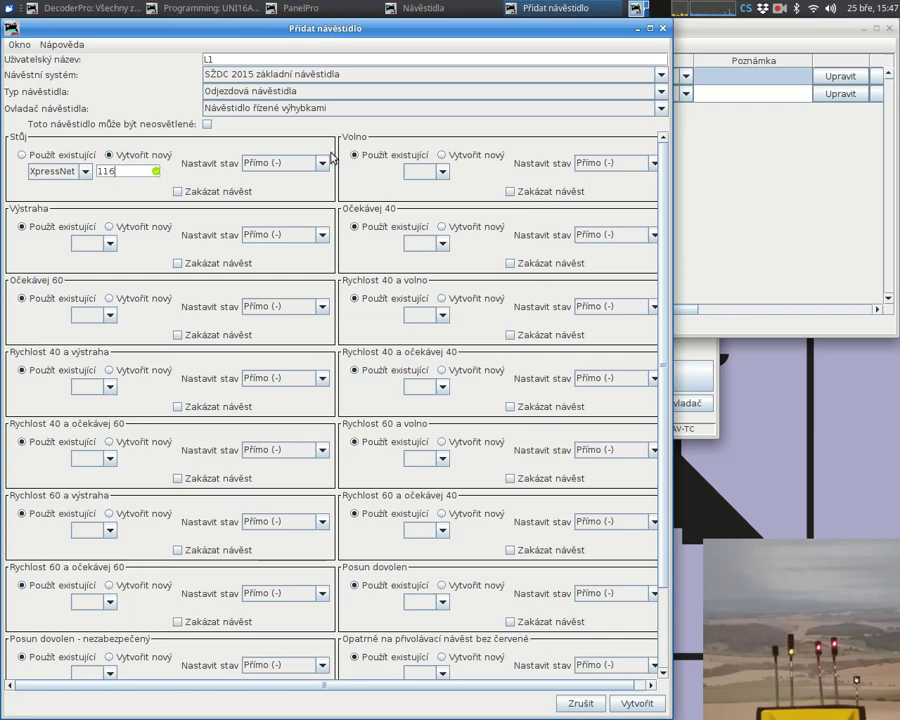
click(474, 158)
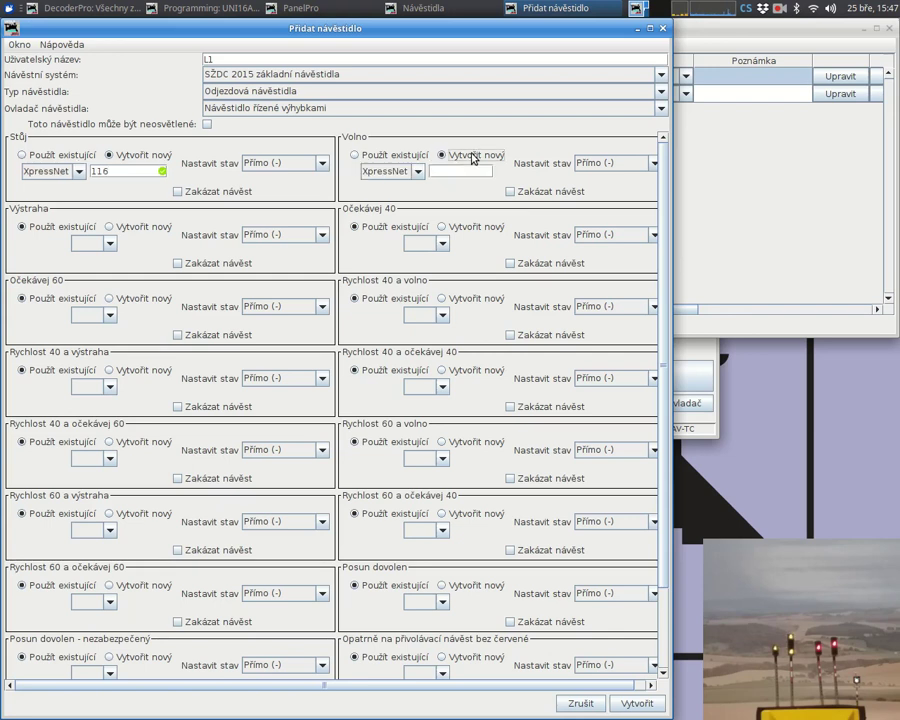
click(466, 171)
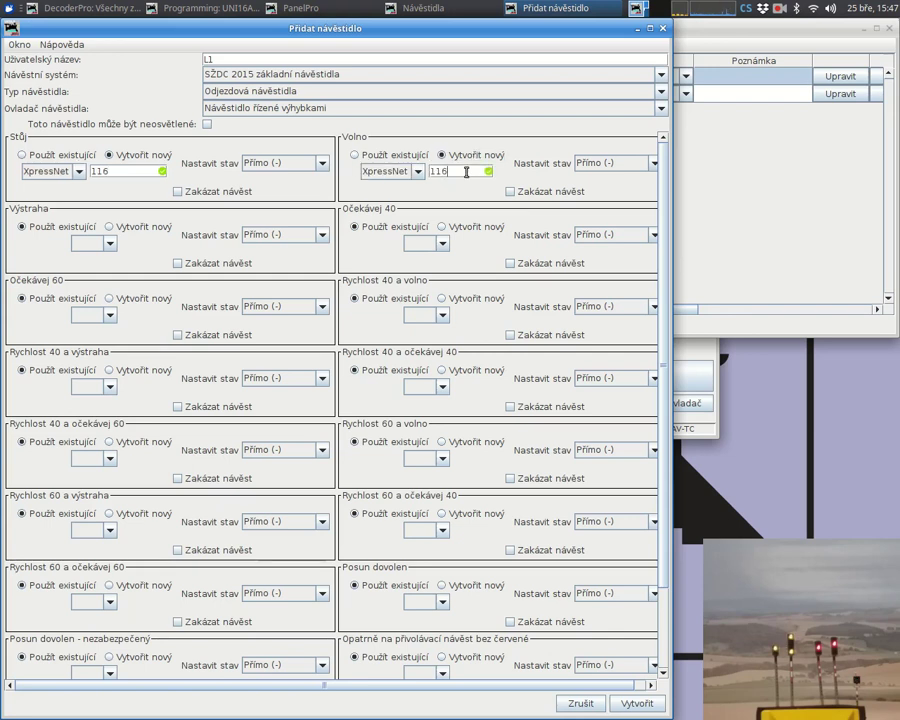
click(610, 162)
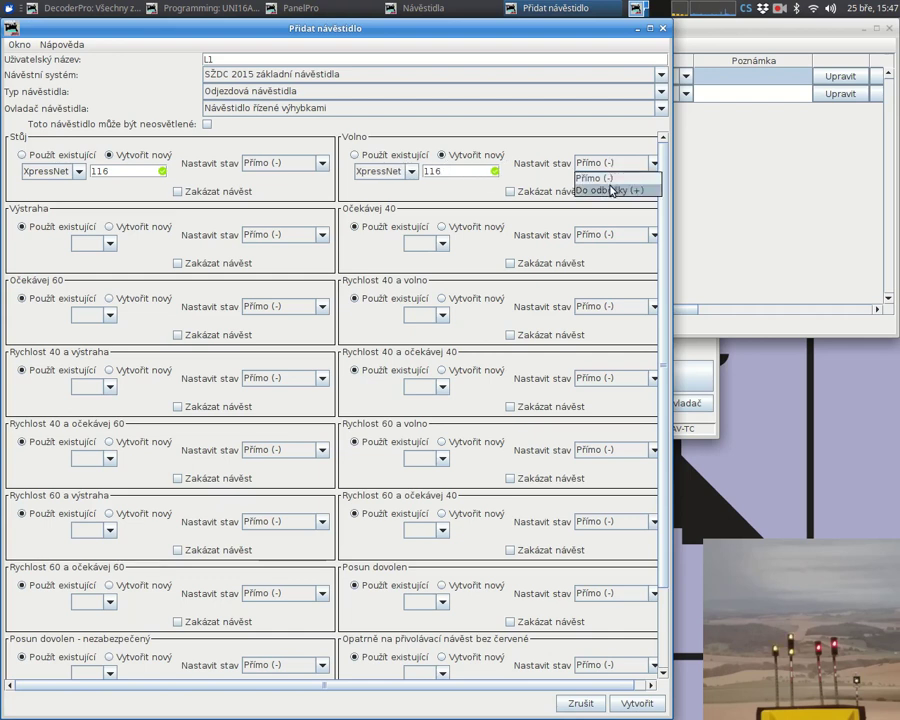
click(612, 190)
- Disable the aspects Výstraha, Očekávej 40, Očekávej 60, Posun dovolen and every Rychlost 40 and Rychlost 60 aspect for L1
click(215, 263)
click(540, 263)
click(210, 335)
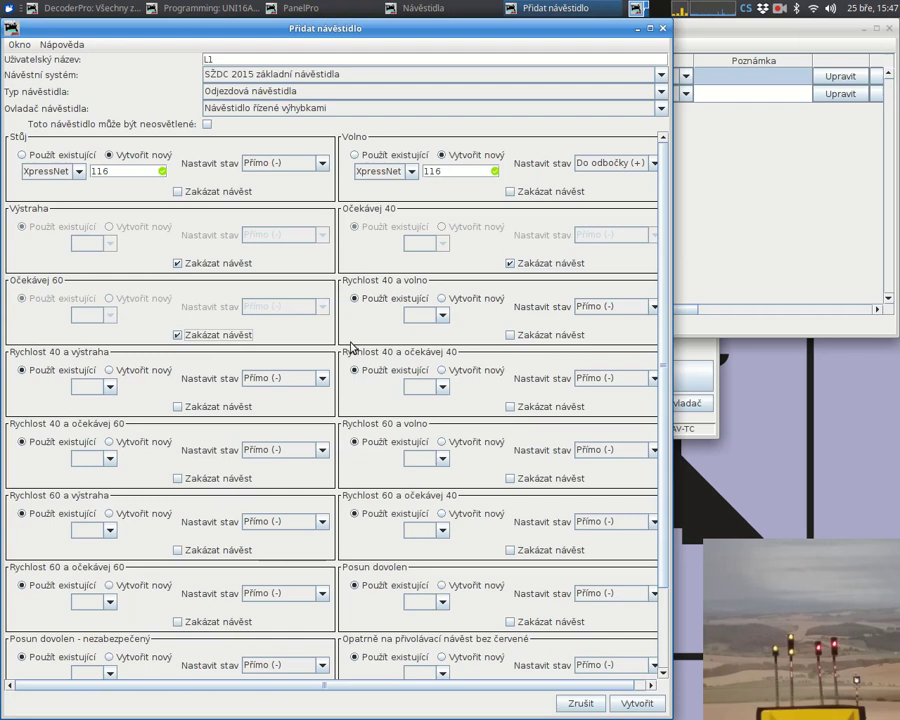
click(530, 335)
click(215, 406)
click(545, 407)
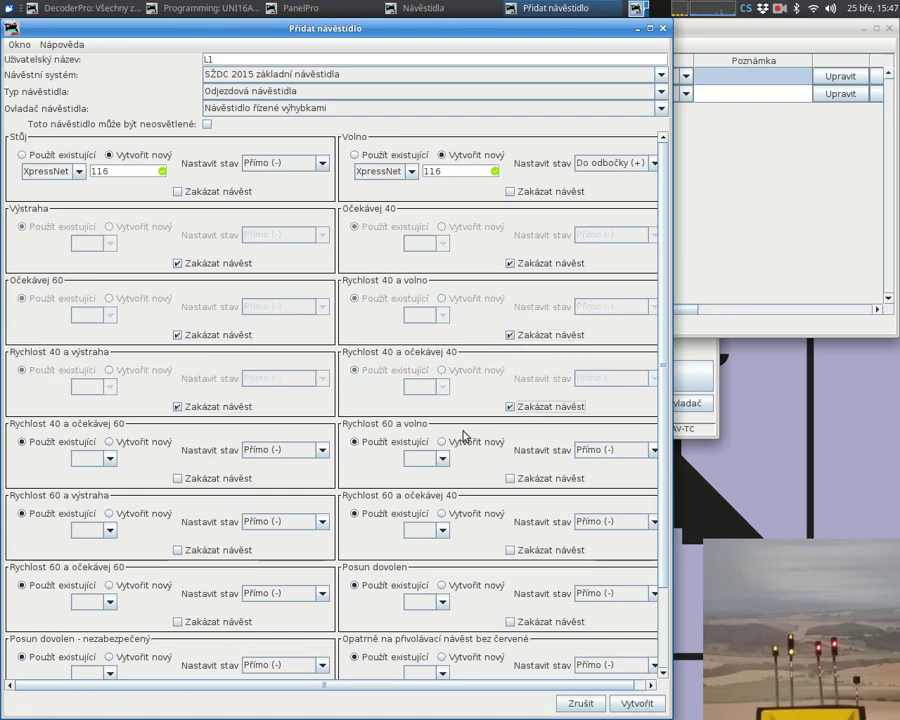
click(228, 474)
click(505, 476)
click(215, 548)
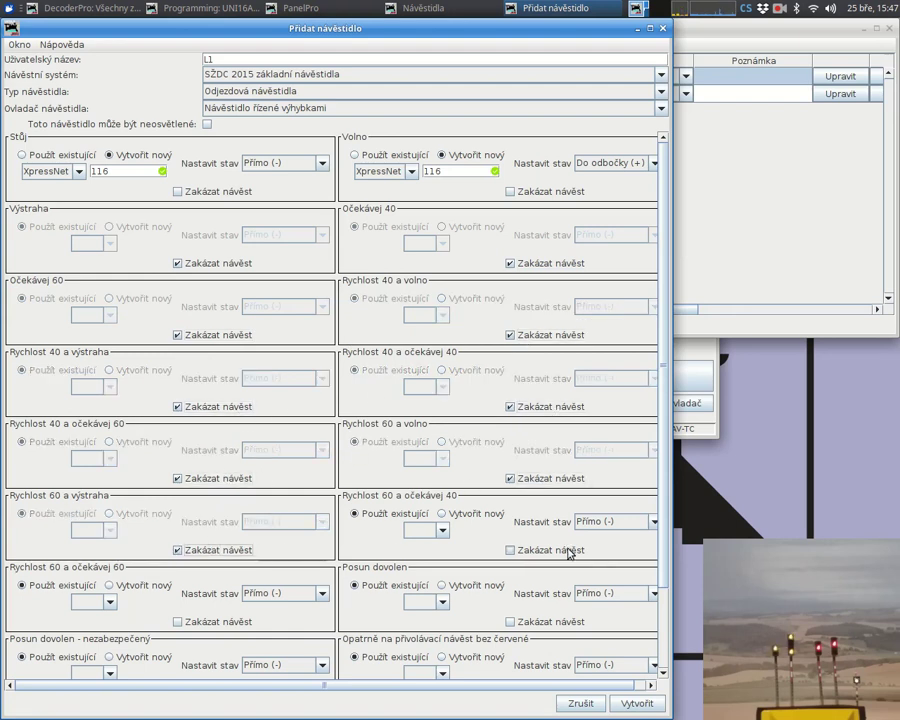
click(565, 549)
click(219, 622)
click(535, 620)
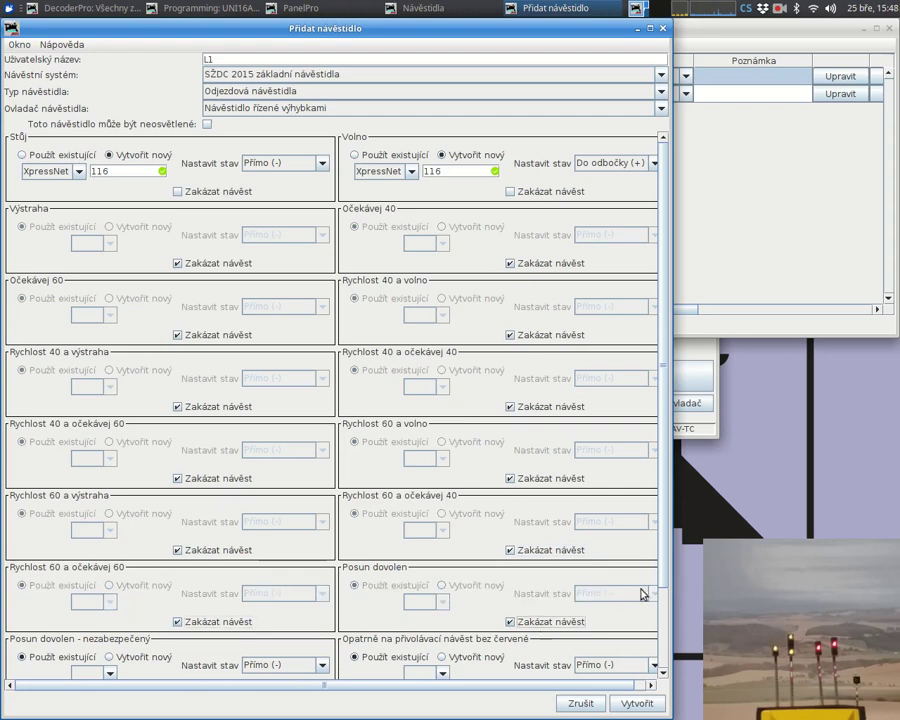
- Disable Posun dovolen - nezabezpečený and both Opatrně na přivolávací návěst aspects, and create mast L1
drag(667, 577, 672, 665)
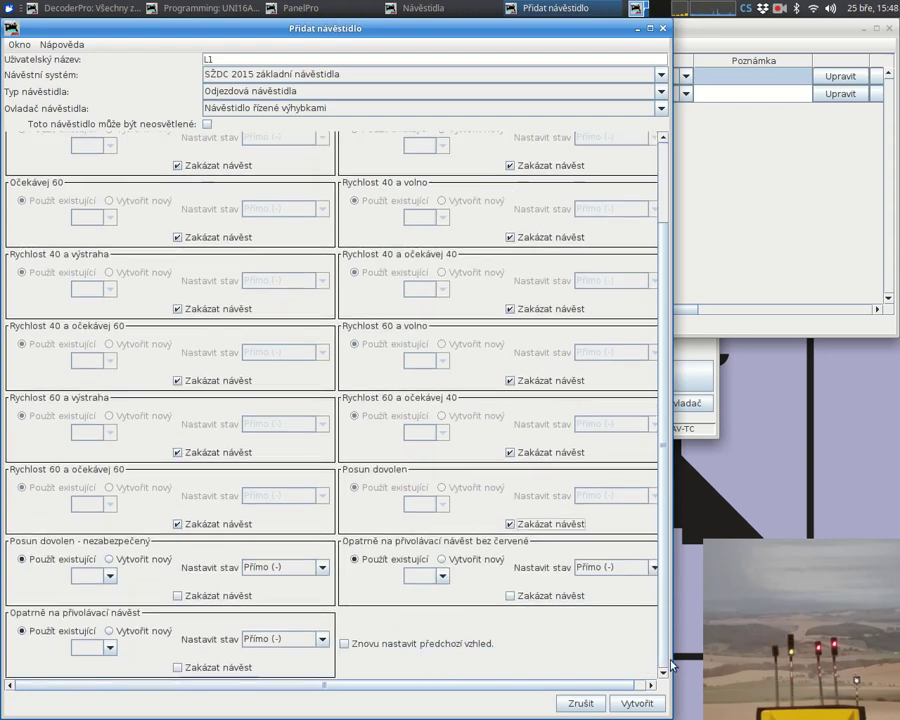
click(178, 596)
click(512, 596)
click(225, 667)
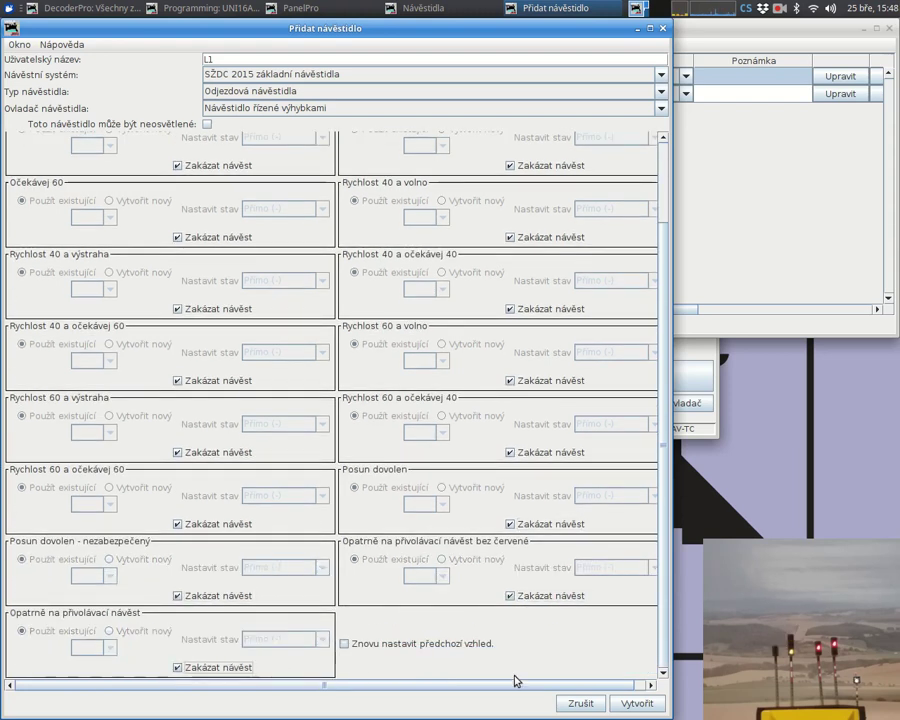
click(636, 704)
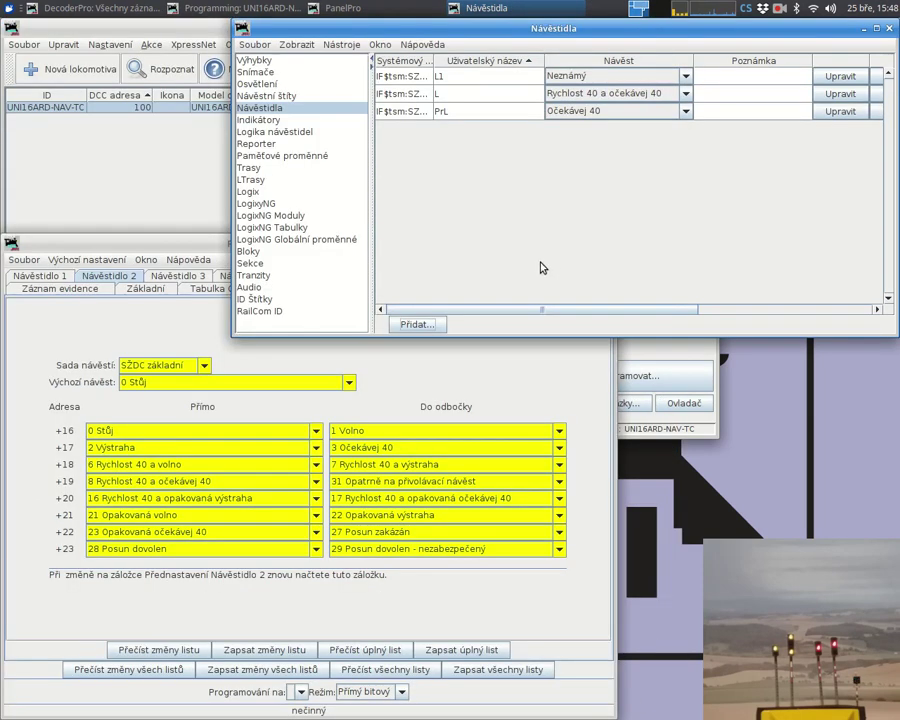
- Test mast L1 with the aspect Volno and set it back to Stůj
click(567, 76)
click(567, 103)
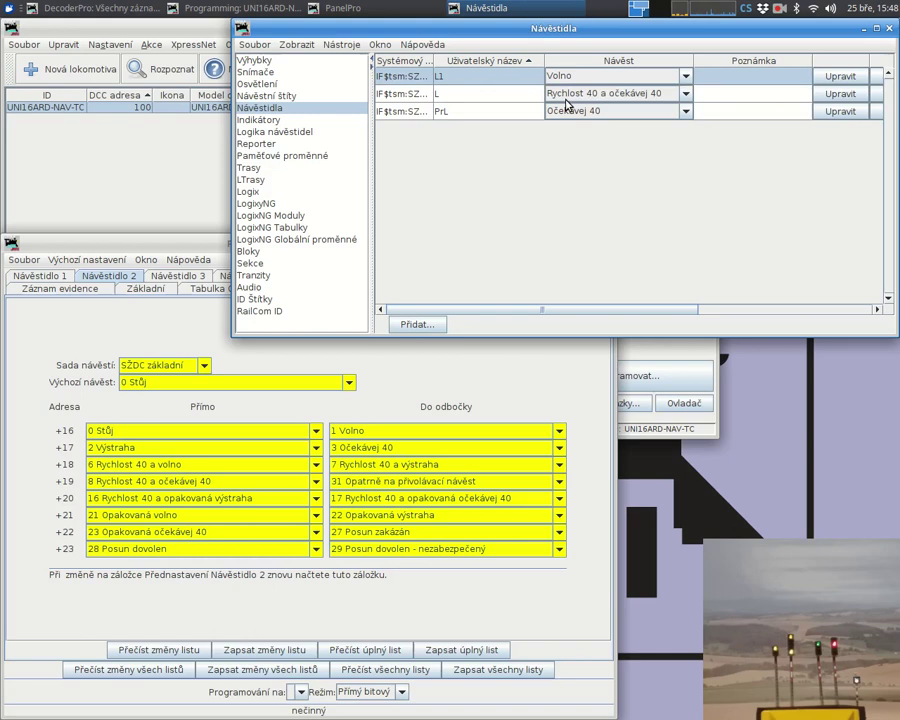
click(567, 76)
click(566, 92)
- Check the decoder's preset for Návěstidlo 3 and the addresses and aspects assigned to it
click(178, 251)
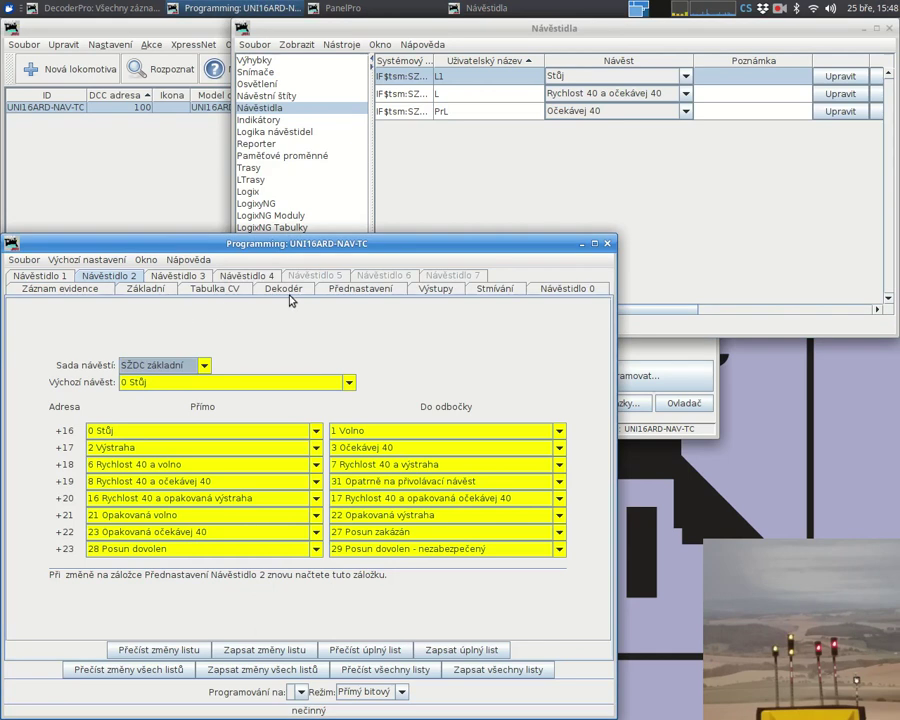
click(369, 290)
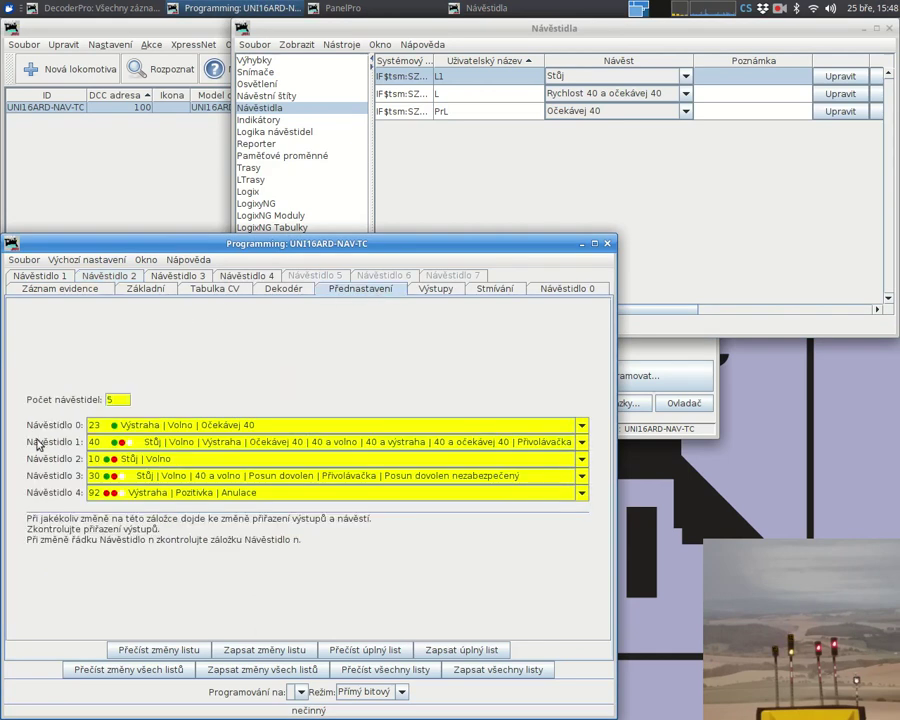
click(217, 478)
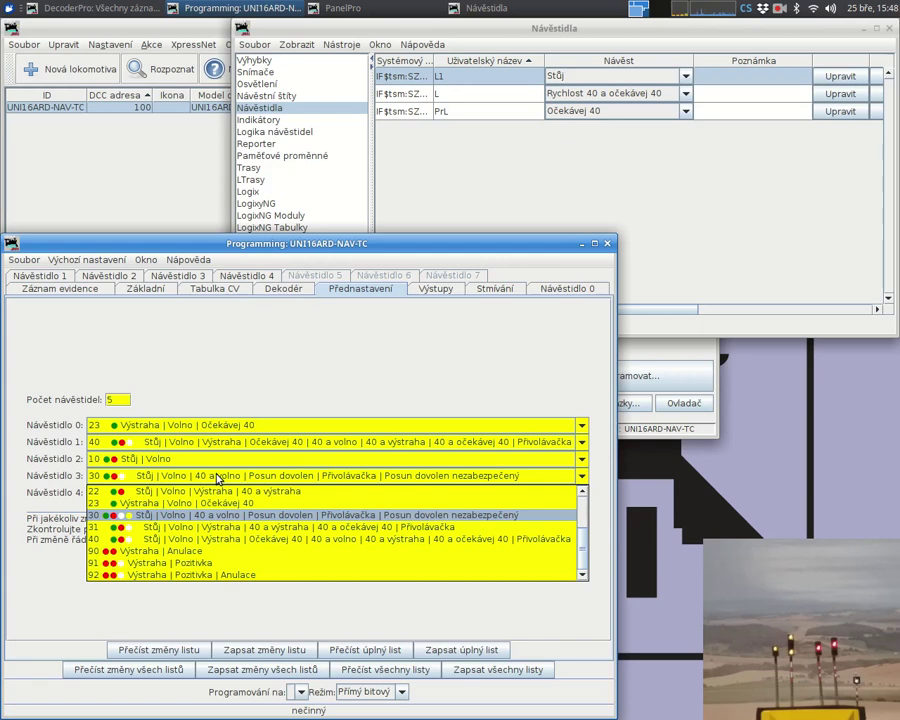
key(End)
key(Return)
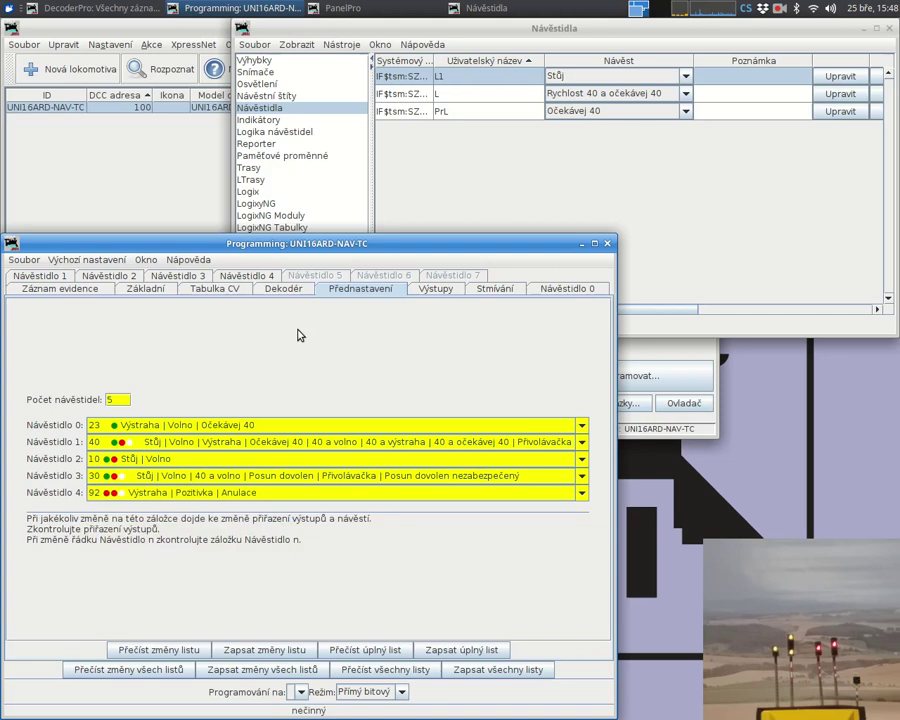
click(186, 278)
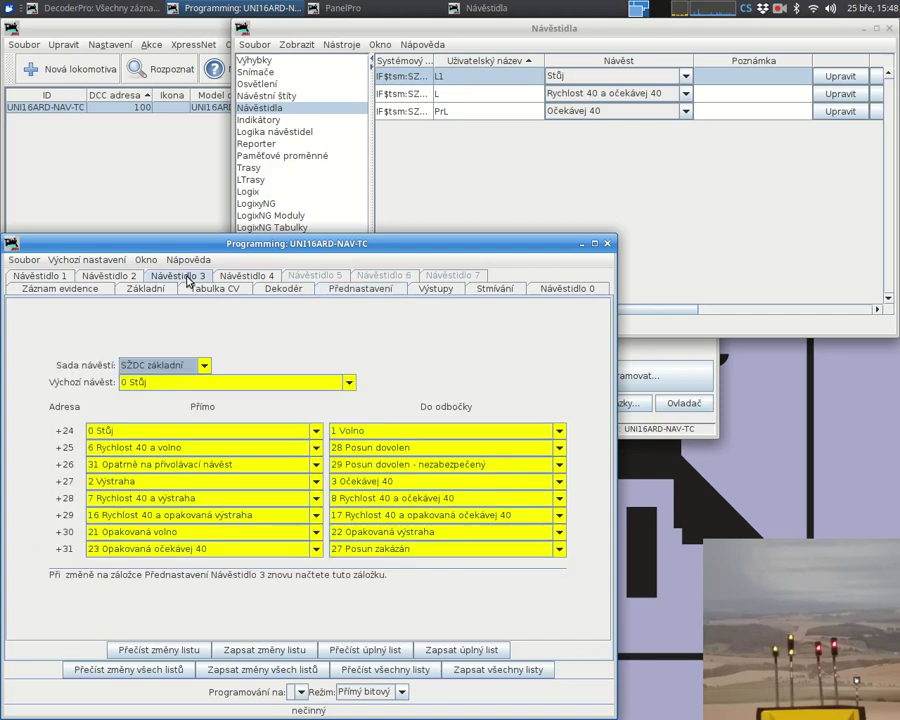
- Start a new turnout-controlled signal mast named L2 of type Odjezdová návěstidla
click(447, 201)
click(427, 330)
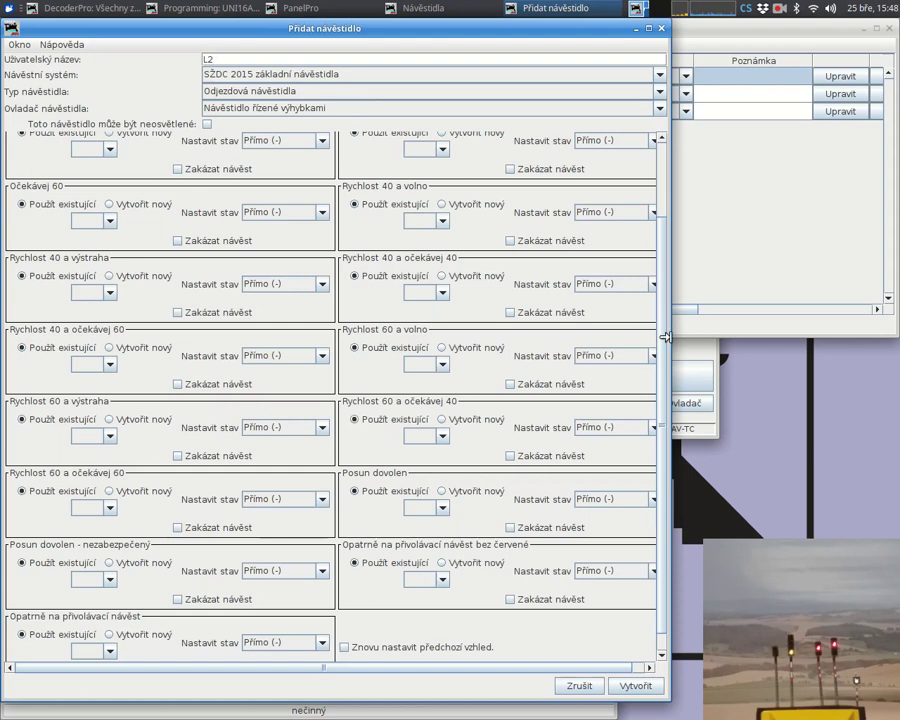
drag(663, 344, 659, 235)
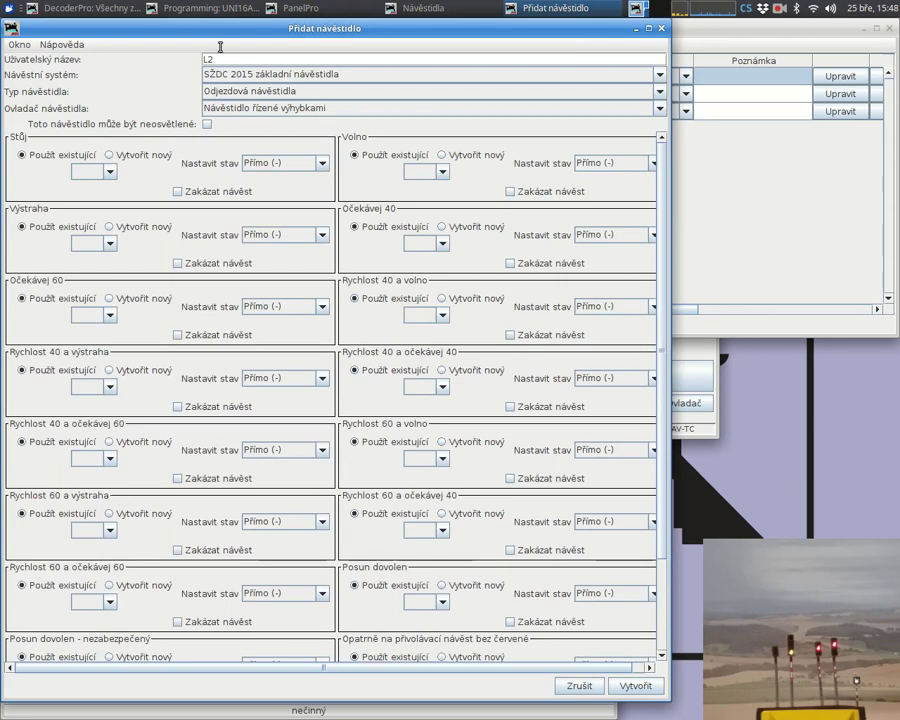
- Check the decoder's address for Stůj on Návěstidlo 3 and assign new XpressNet turnout 124 to that aspect of L2
click(184, 10)
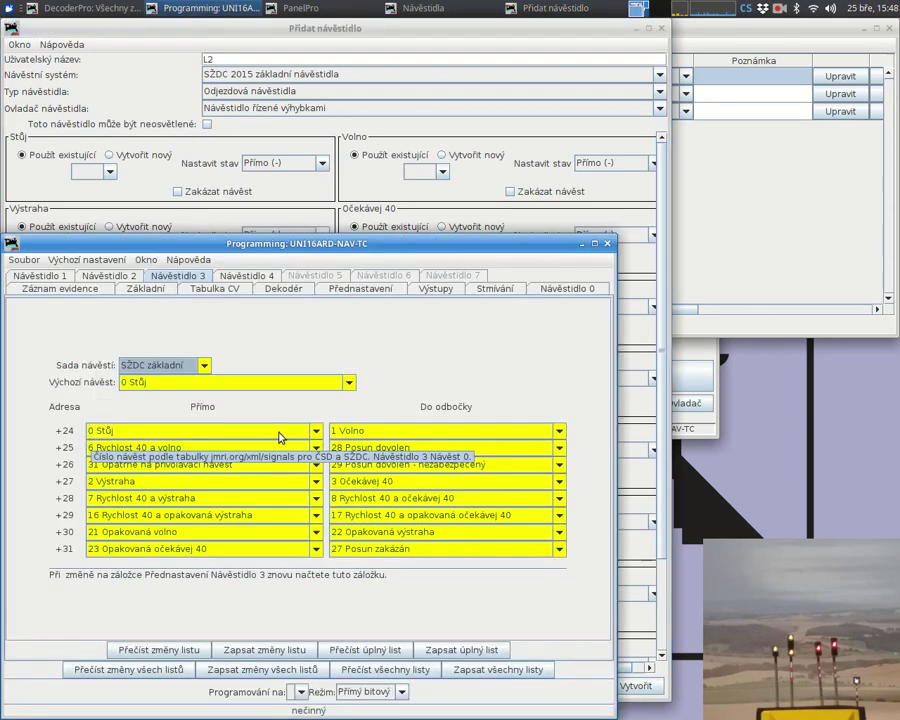
click(128, 167)
click(112, 156)
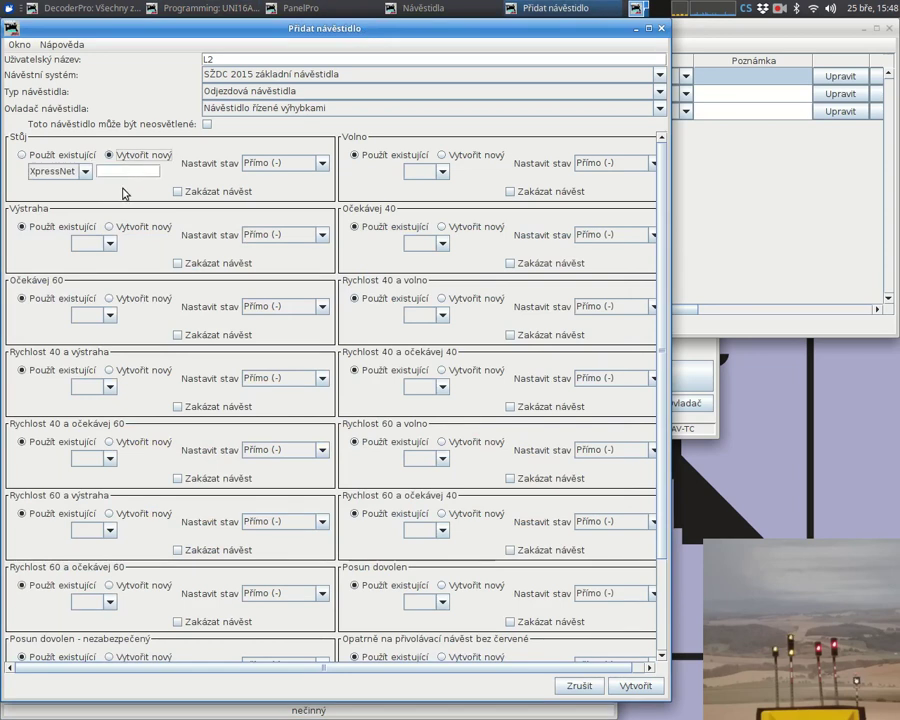
click(126, 172)
text(124)
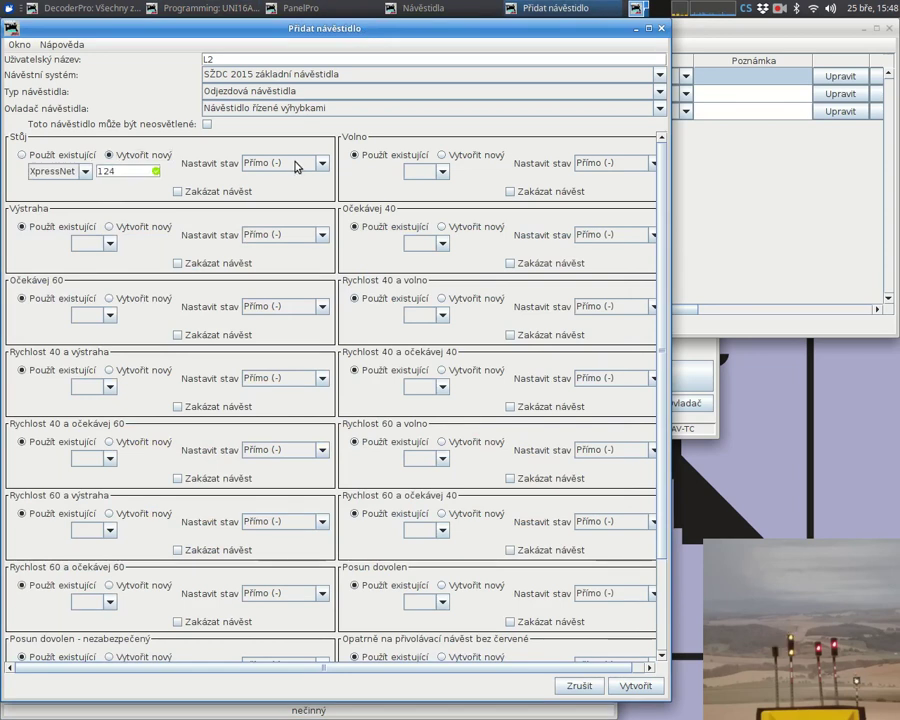
- Assign new XpressNet turnout 124 with state Do odbočky (+) to L2's aspect Volno
click(470, 156)
text(124)
click(617, 165)
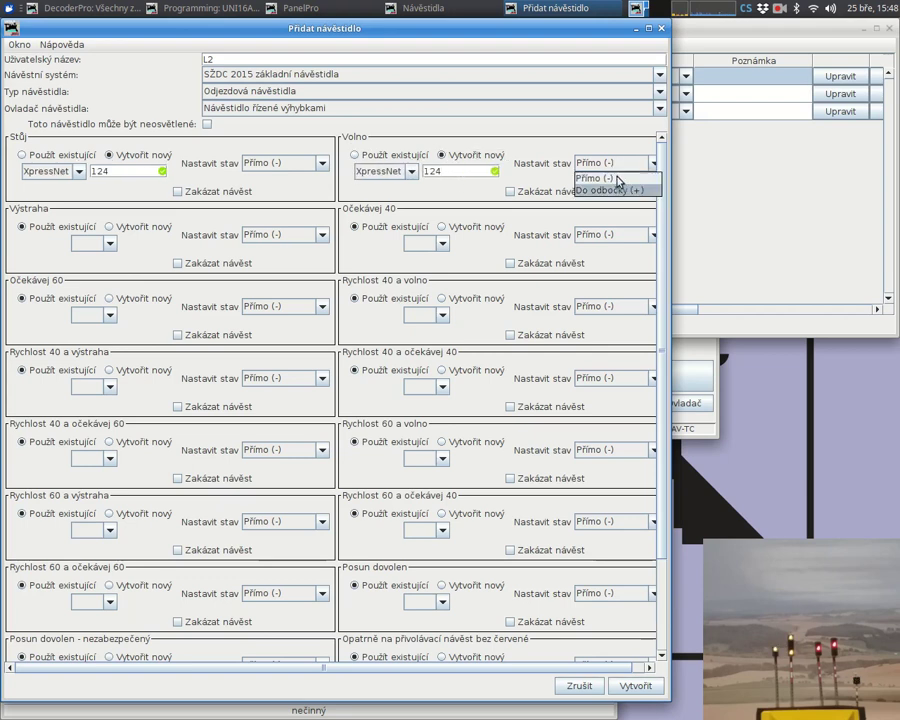
click(617, 178)
click(617, 169)
click(619, 182)
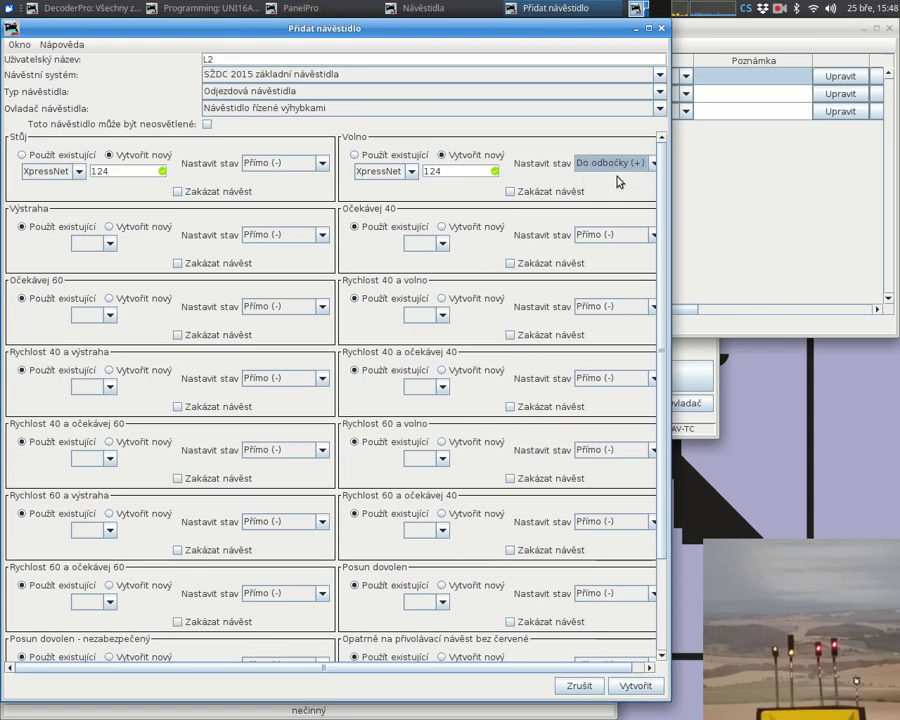
- Check the next decoder addresses of Návěstidlo 3 and assign new XpressNet turnout 125 to L2's aspect Rychlost 40 a volno
click(205, 8)
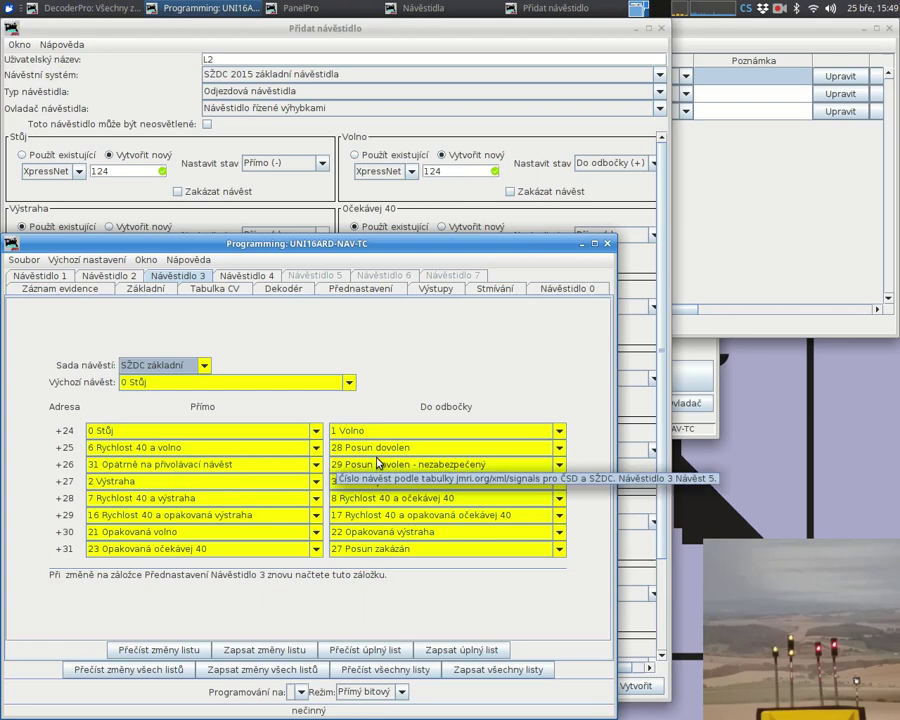
click(383, 30)
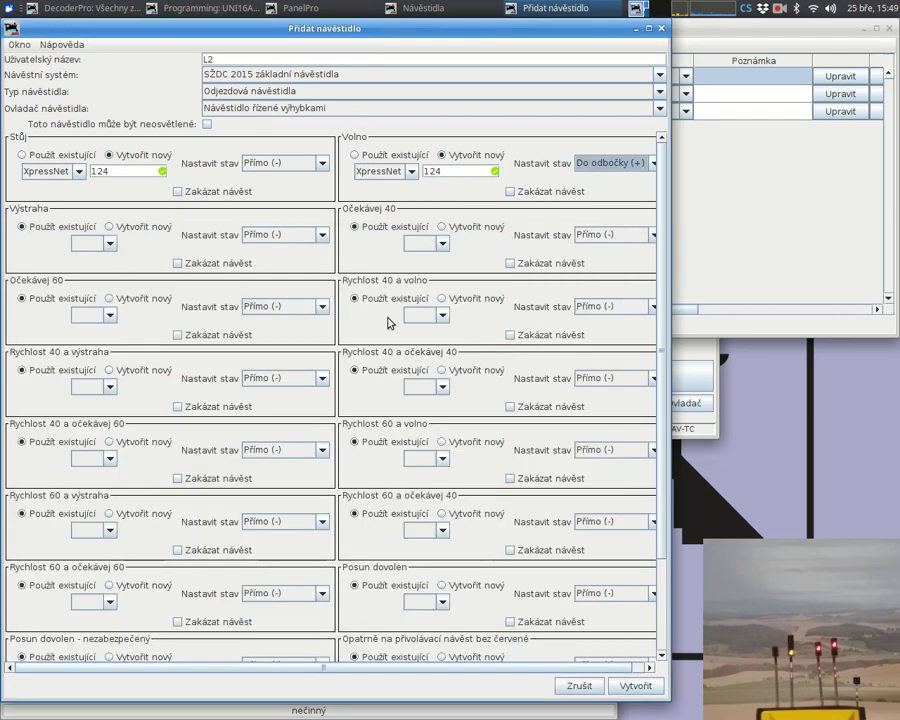
click(464, 298)
click(461, 315)
text(125)
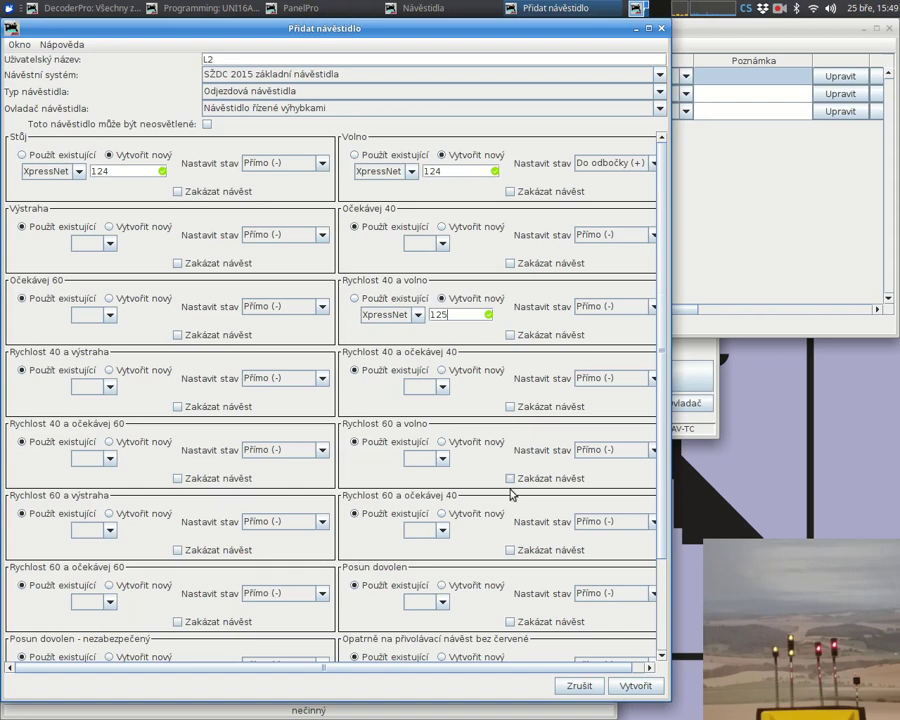
- Assign new XpressNet turnout 125 with state Do odbočky (+) to L2's aspect Posun dovolen
click(468, 587)
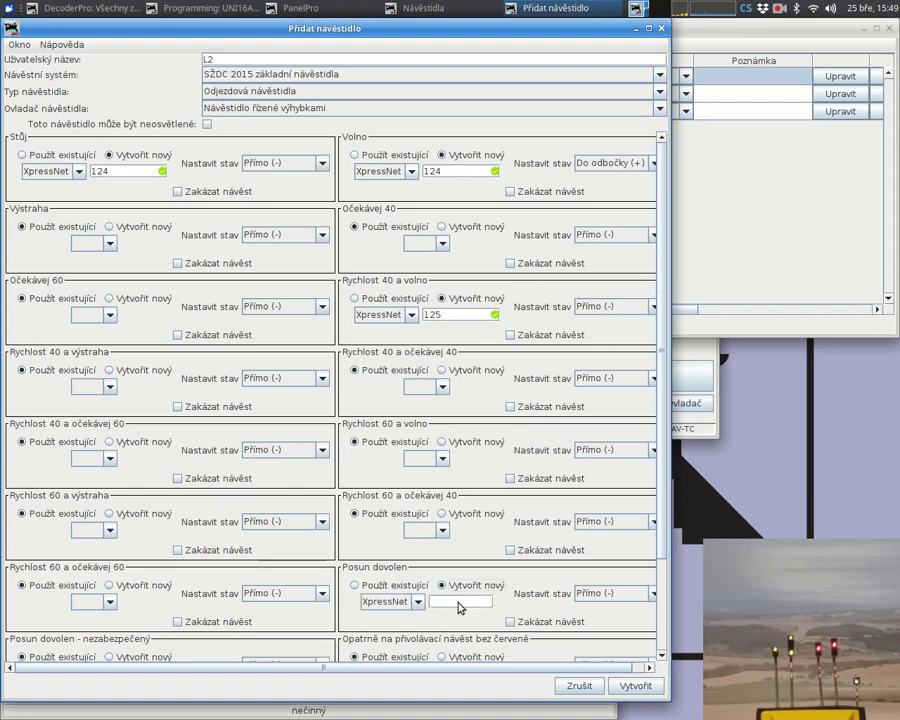
click(600, 594)
click(605, 608)
click(605, 595)
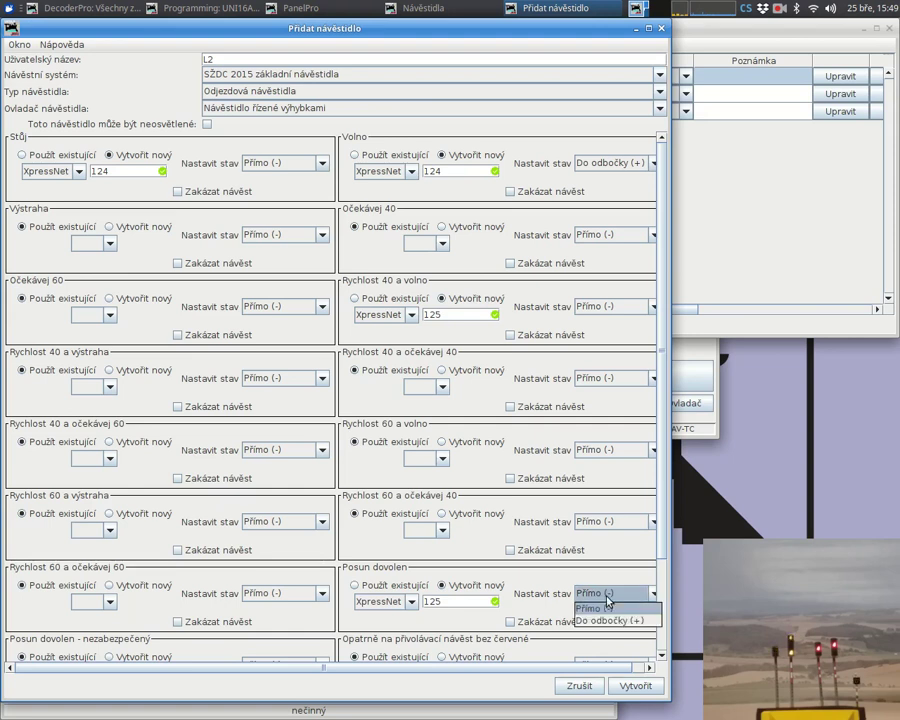
click(608, 608)
click(610, 593)
click(611, 609)
click(612, 592)
click(617, 617)
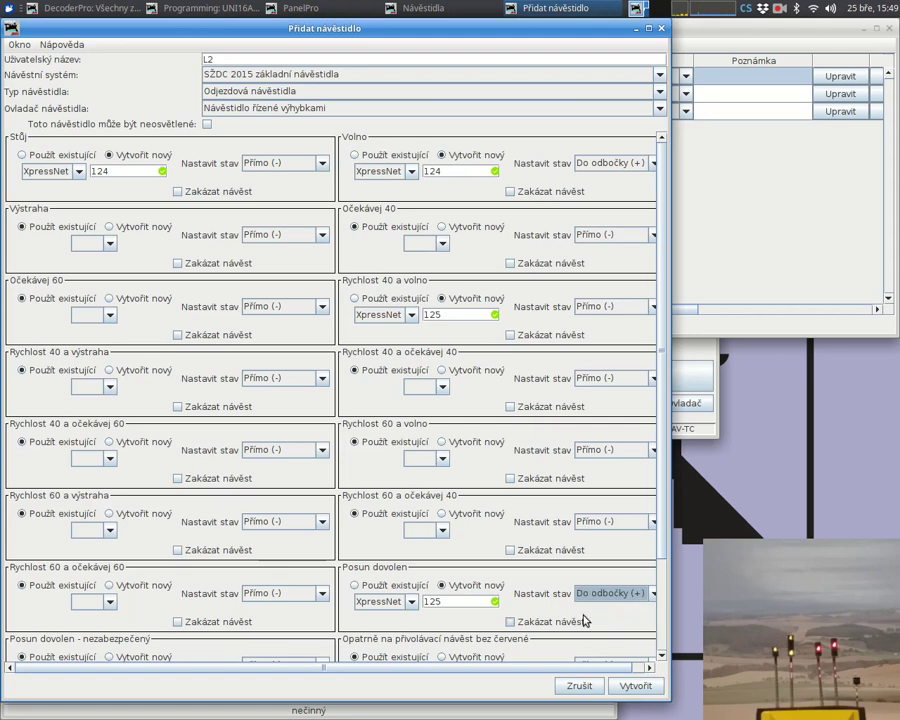
- Check the decoder's +26 address and assign new XpressNet turnout 126 to L2's aspect Opatrně na přivolávací návěst
click(210, 9)
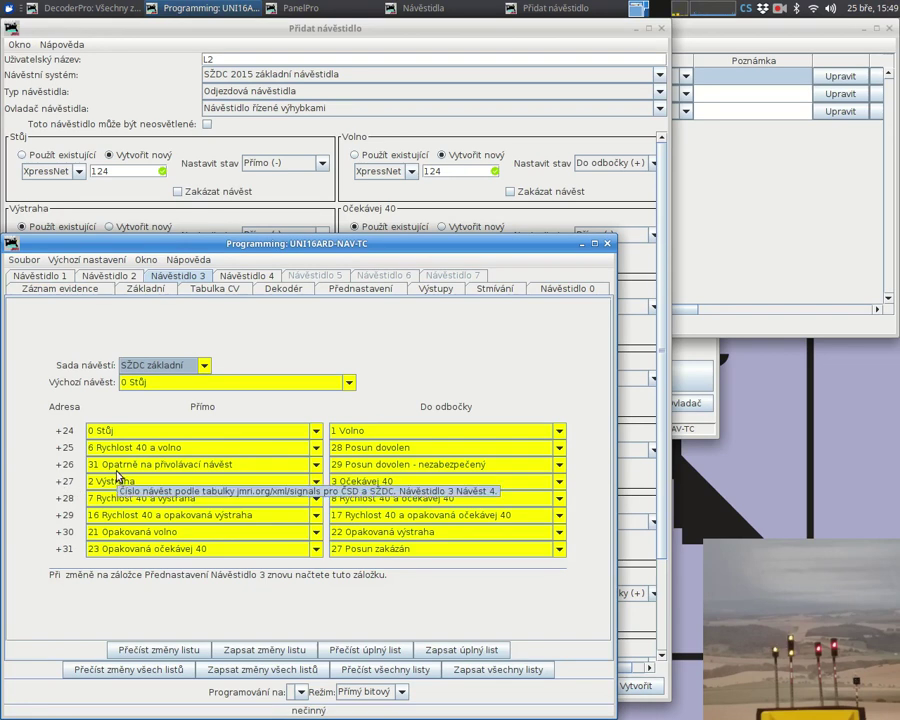
click(374, 28)
scroll(662, 643, down, 3)
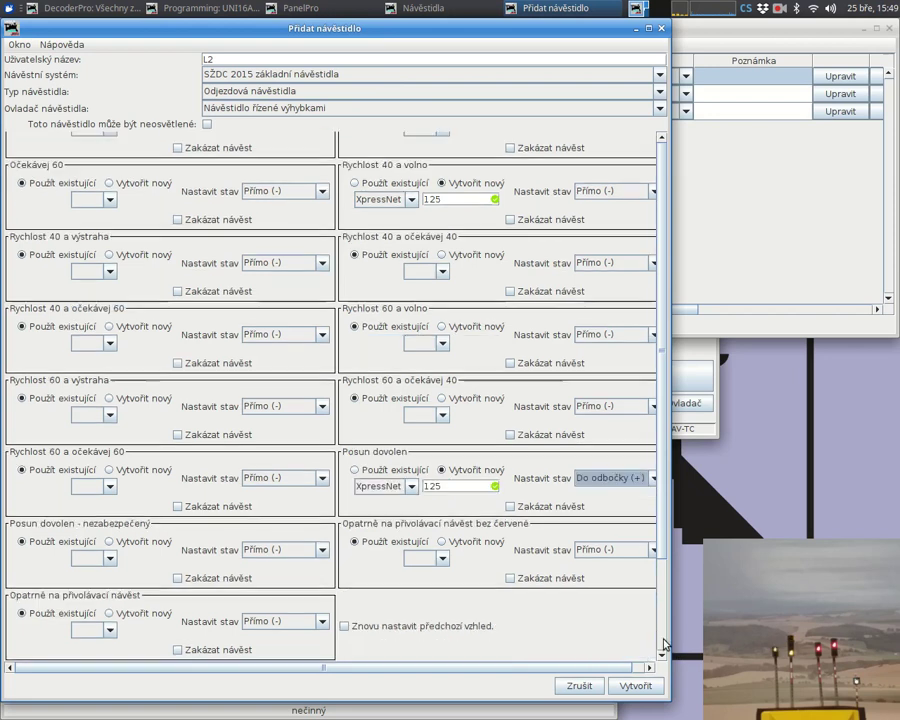
click(140, 614)
click(129, 632)
text(126)
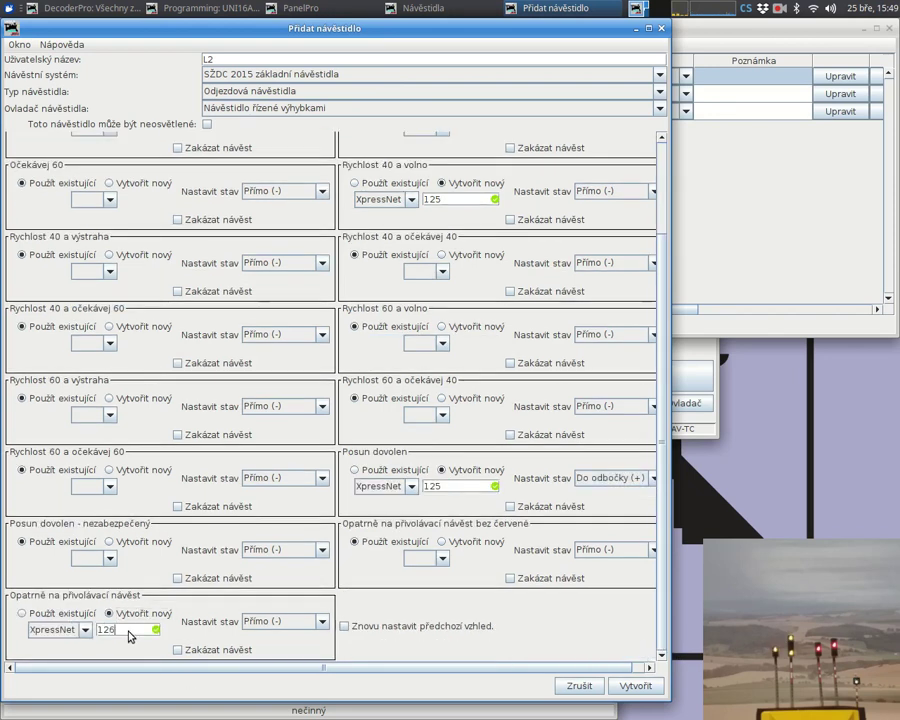
- Assign new XpressNet turnout 126 with state Do odbočky (+) to L2's aspect Posun dovolen - nezabezpečený
click(130, 542)
click(129, 556)
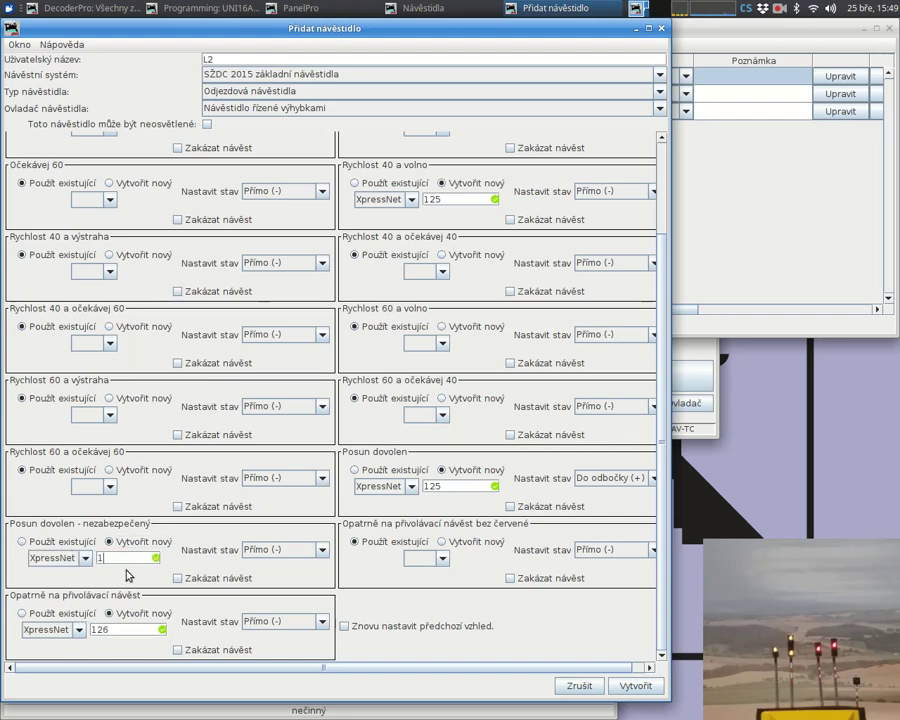
click(277, 551)
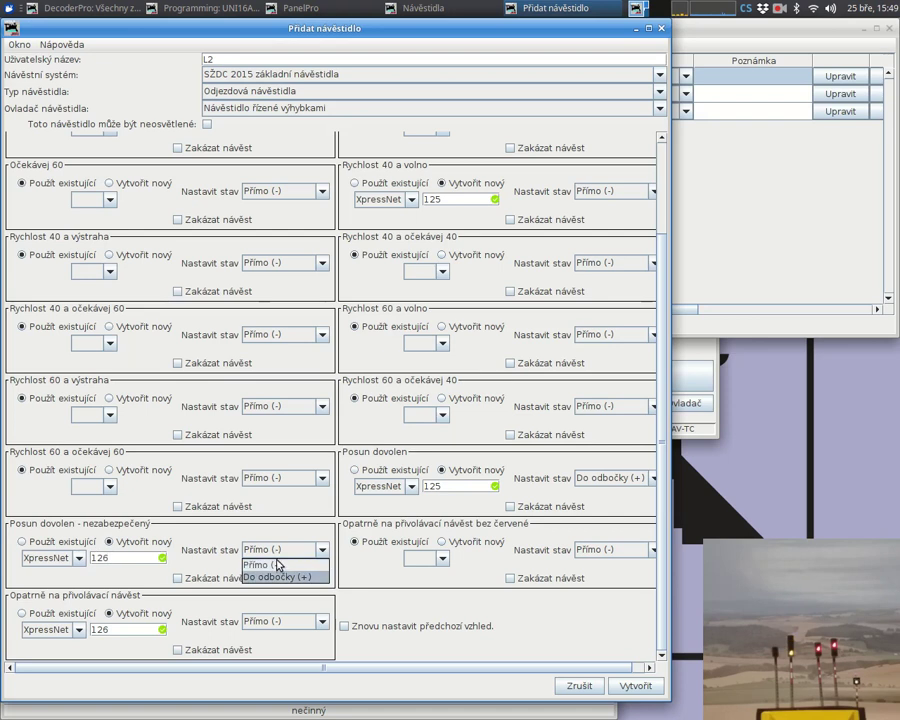
click(279, 566)
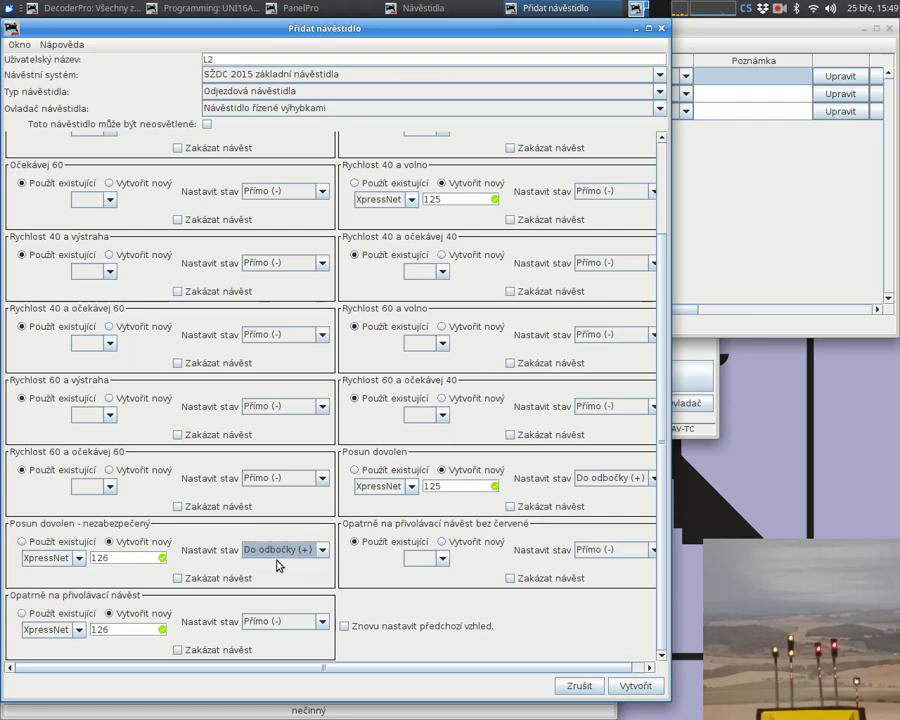
- Disable L2's aspects Výstraha, Očekávej 40, Očekávej 60, Rychlost 40 a výstraha and Rychlost 40 a očekávej 40
click(665, 192)
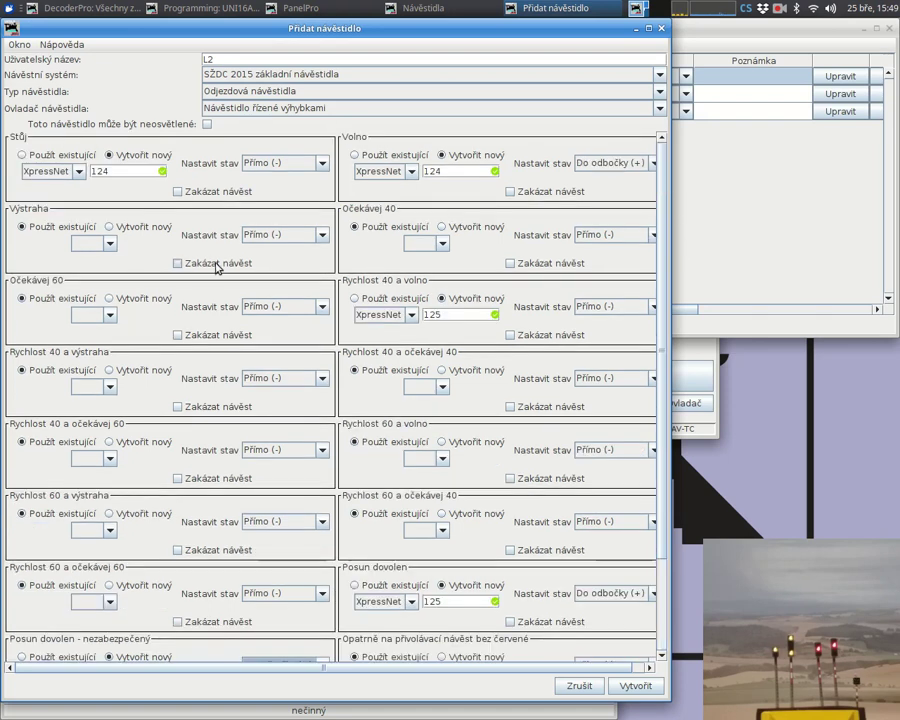
click(177, 263)
click(511, 263)
click(177, 335)
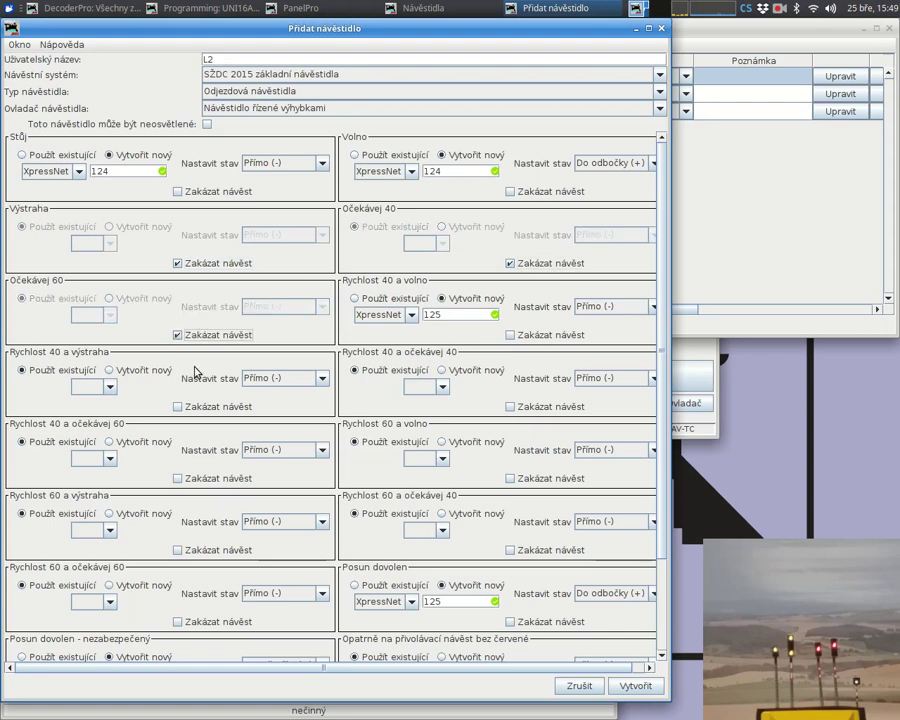
click(177, 406)
click(511, 406)
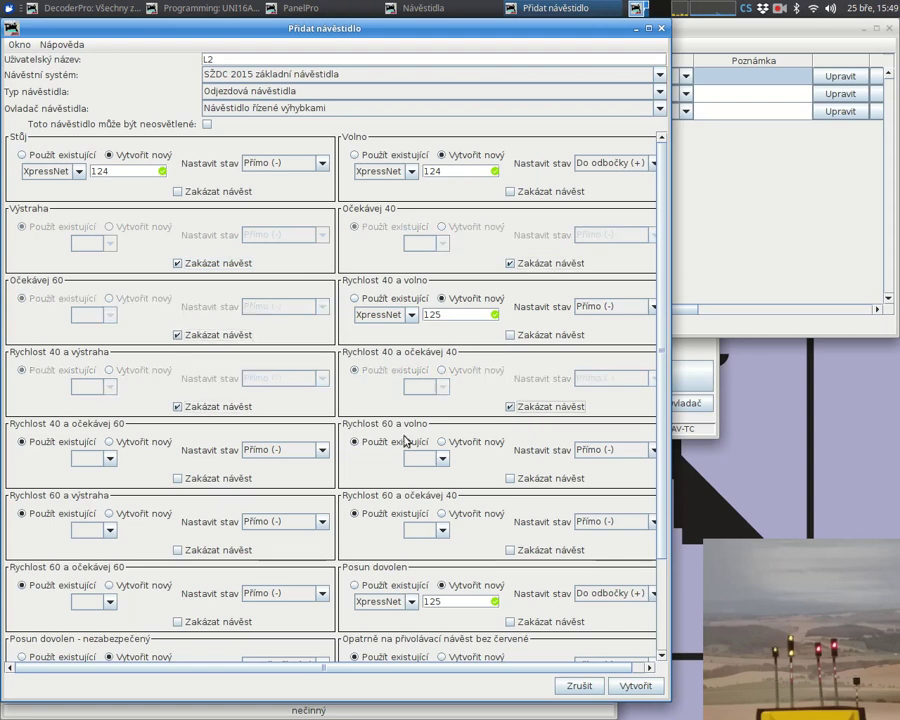
- Disable L2's aspects Rychlost 40 a očekávej 60, every Rychlost 60 variant and Opatrně na přivolávací návěst bez červené, and create the mast
click(233, 479)
click(511, 478)
click(233, 549)
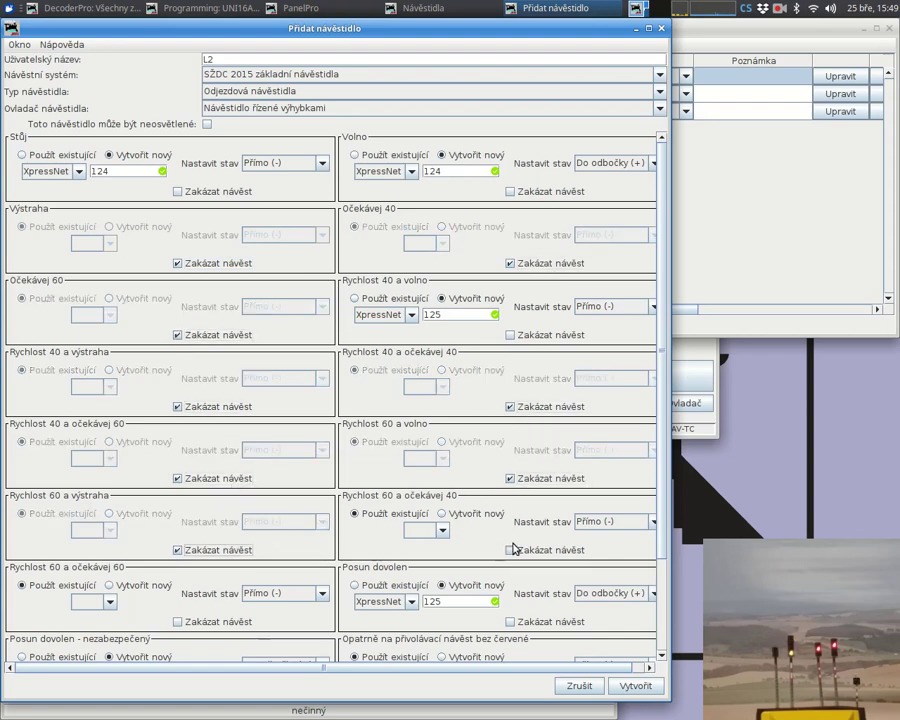
click(511, 550)
click(238, 621)
scroll(662, 450, down, 3)
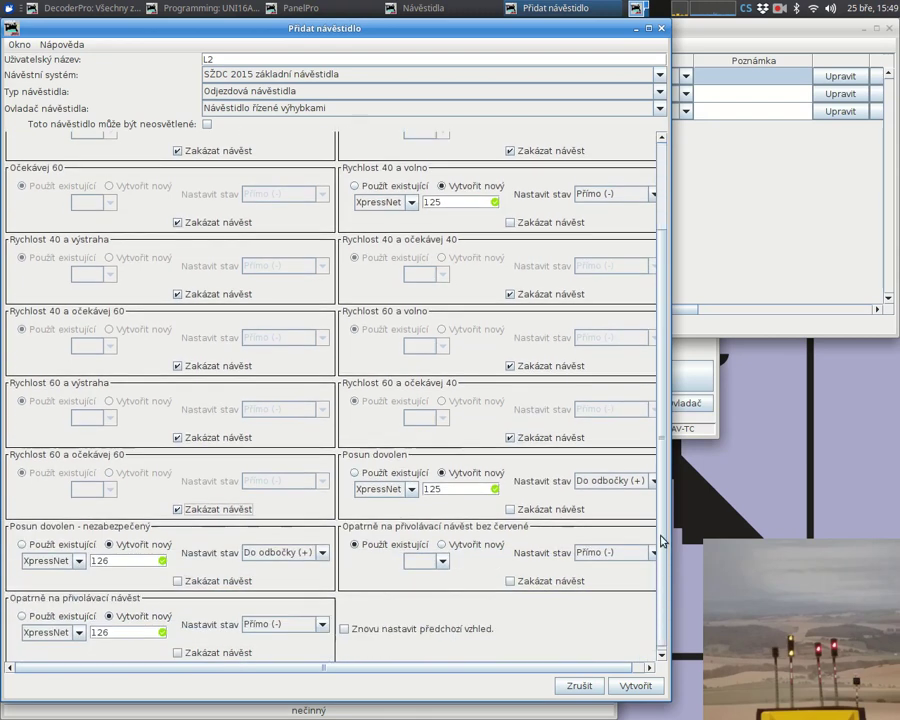
click(546, 578)
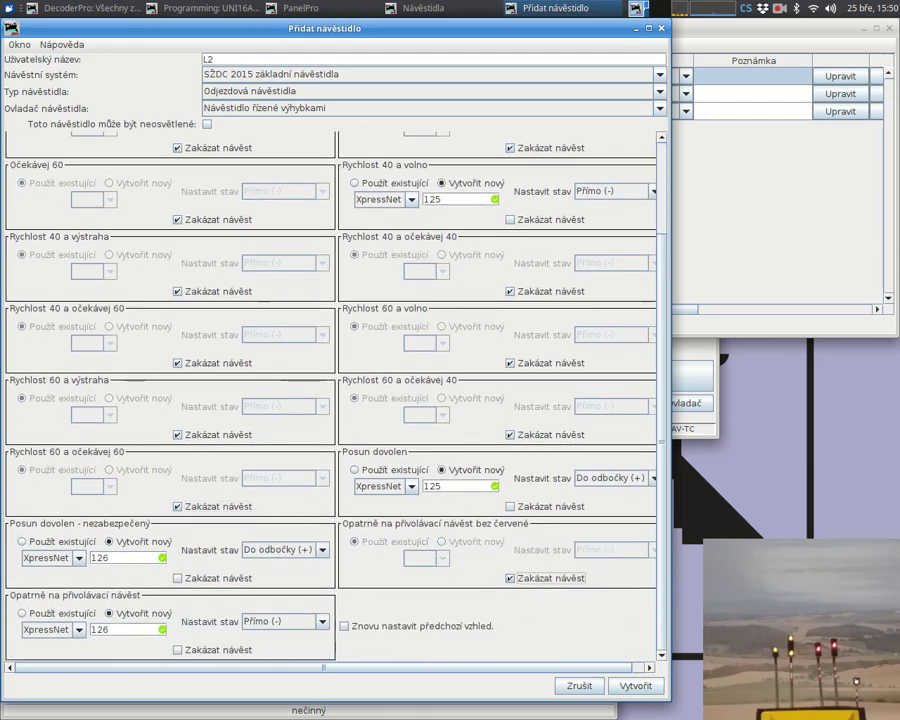
click(636, 687)
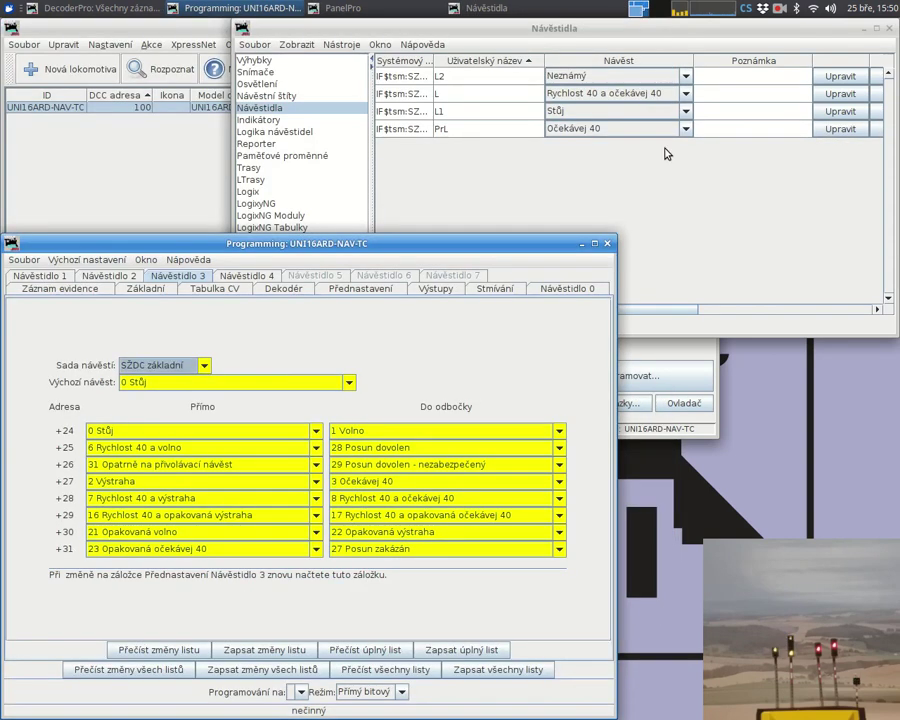
- Test mast L2 by setting its aspect to Volno, Stůj and Rychlost 40 a volno in turn
click(660, 76)
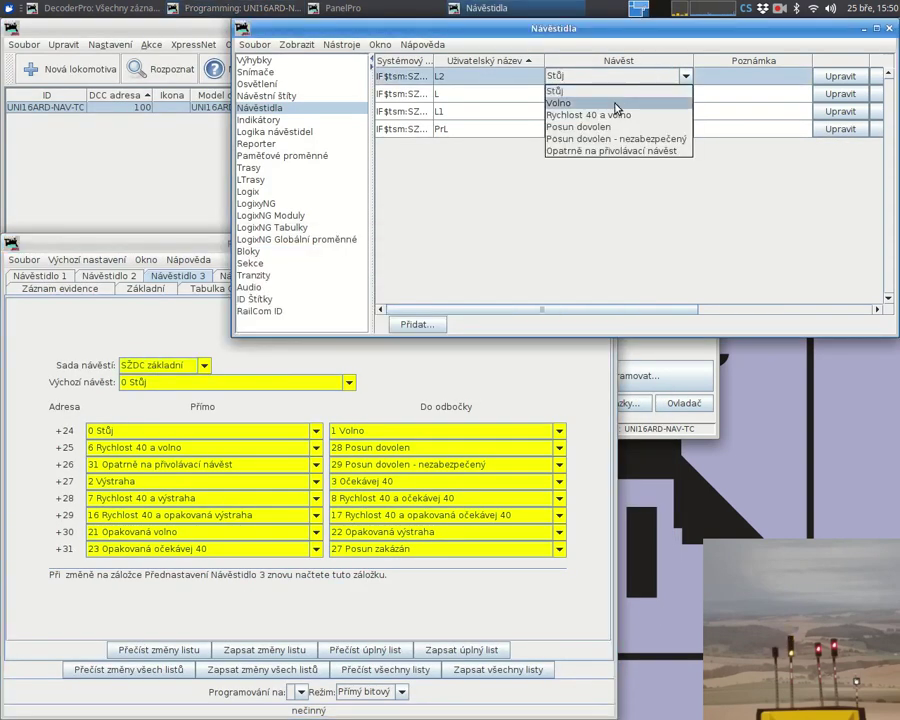
click(617, 104)
click(612, 77)
click(609, 90)
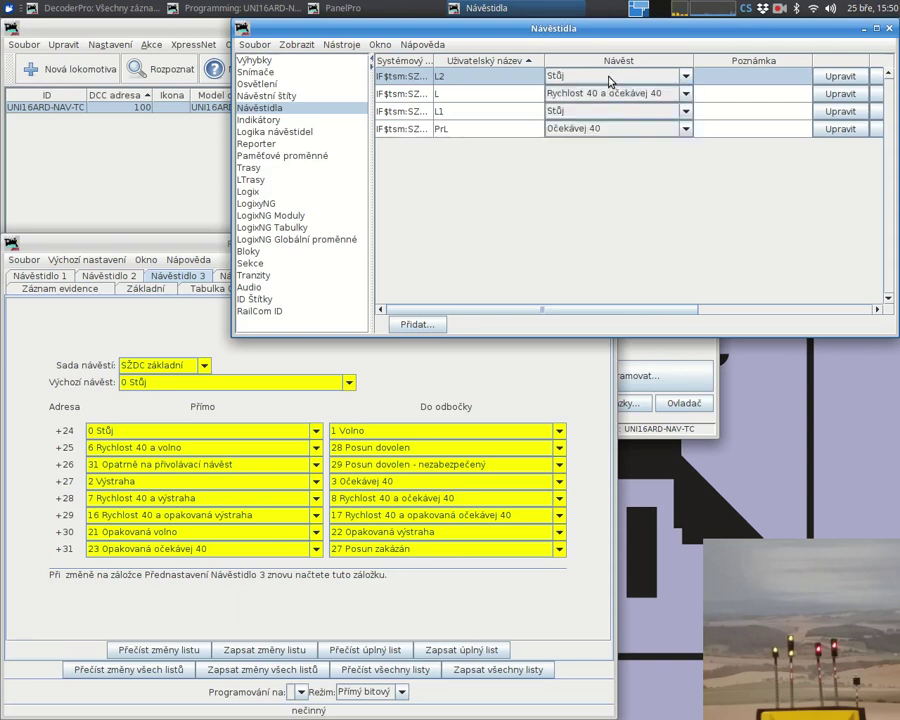
click(611, 80)
click(608, 116)
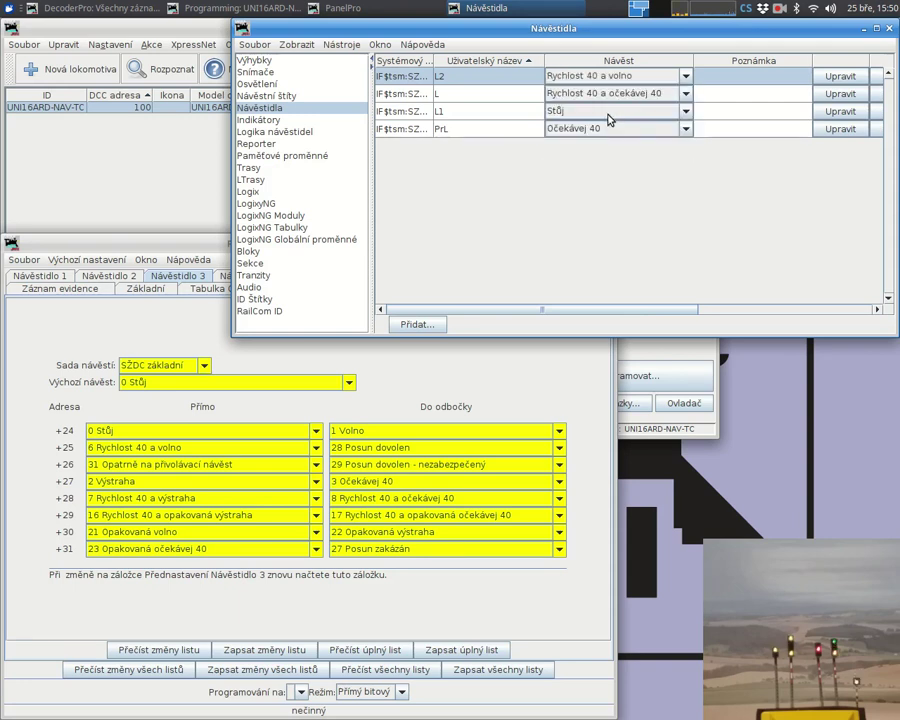
- Test L2's aspects Posun dovolen, Posun dovolen - nezabezpečený and Opatrně na přivolávací návěst, and return the mast to Rychlost 40 a volno
click(611, 77)
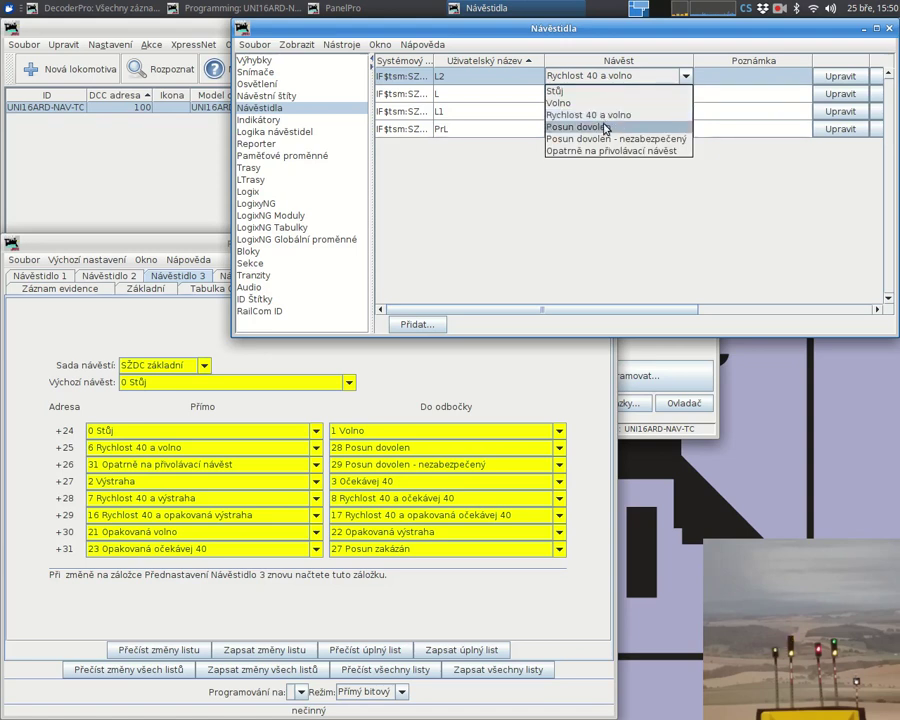
click(604, 127)
click(605, 83)
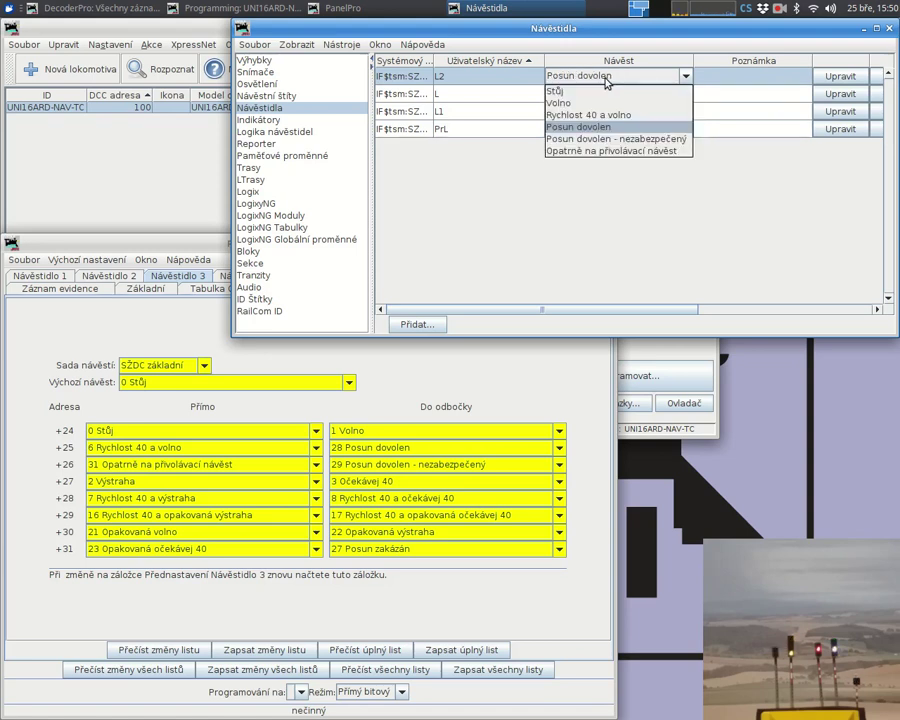
click(607, 143)
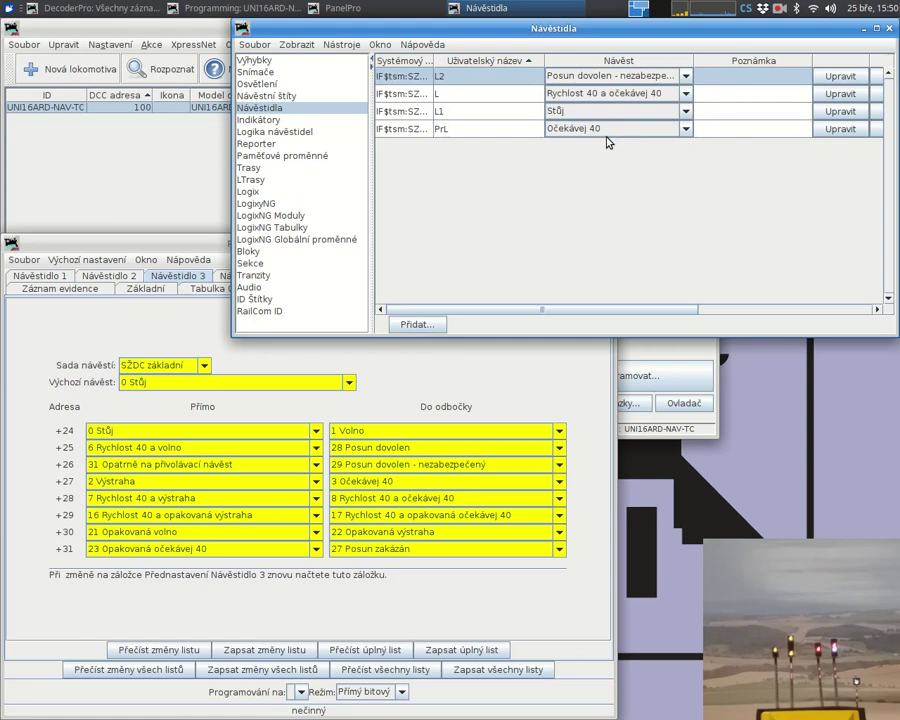
click(607, 76)
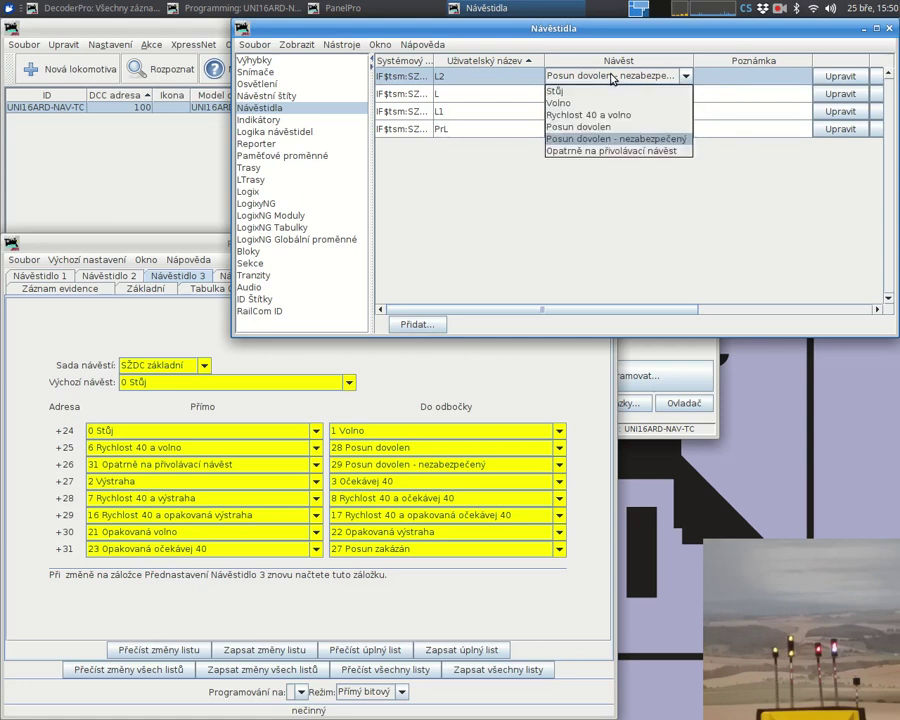
click(610, 151)
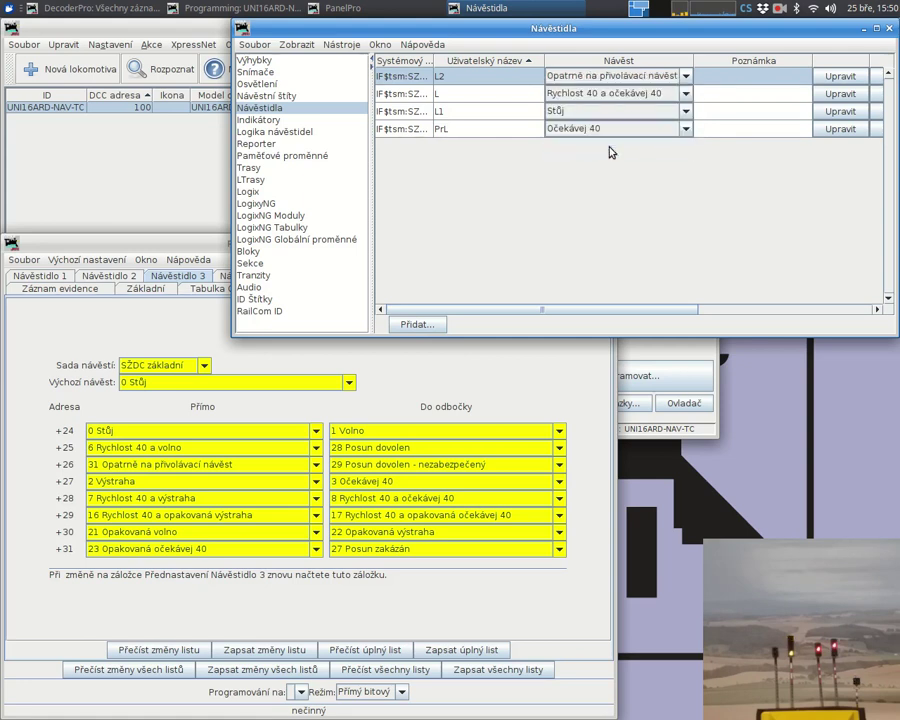
click(617, 81)
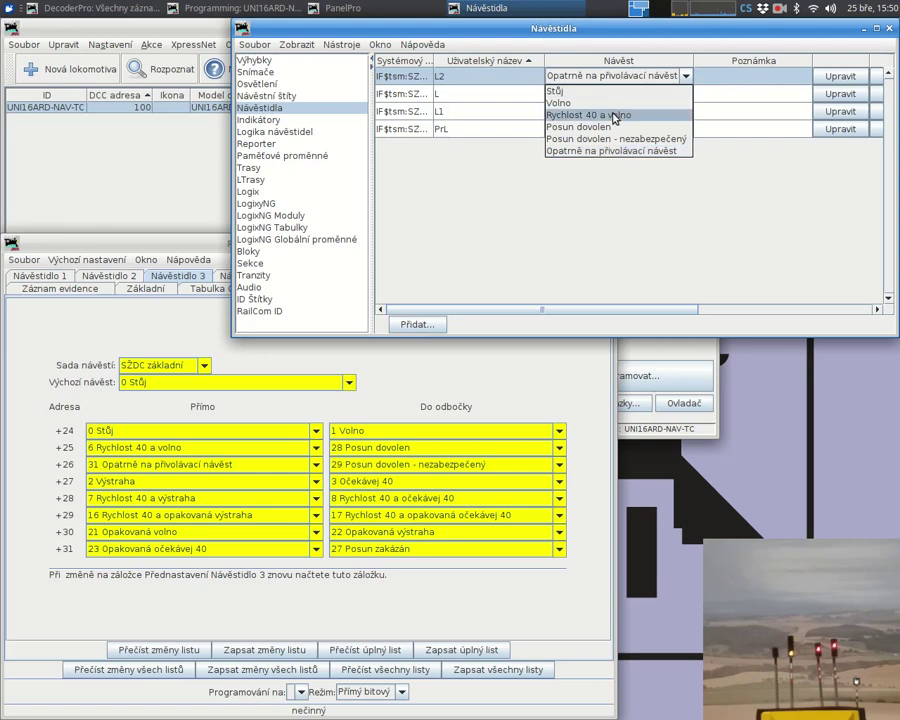
click(613, 116)
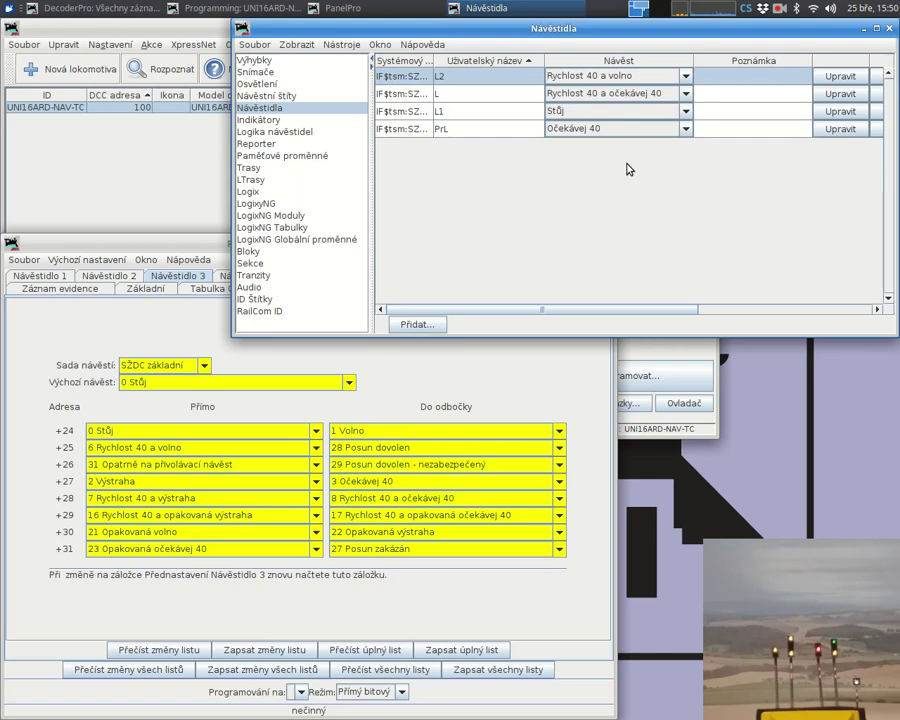
- Check the decoder's Návěstidlo 4 addresses and start a new signal mast with user name Prejezd and mast type Autoblok
click(200, 243)
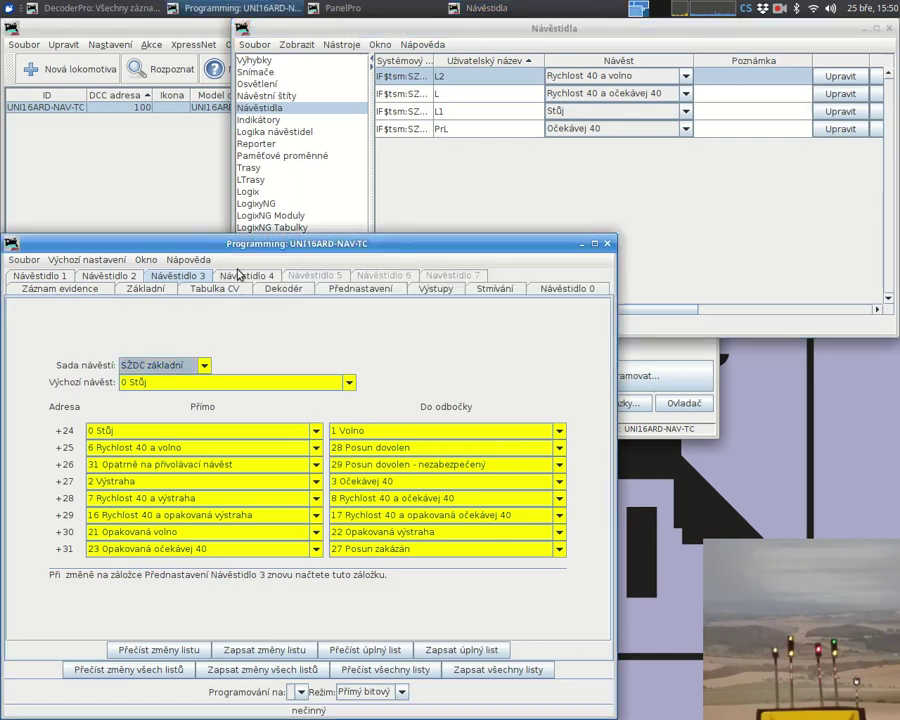
click(240, 279)
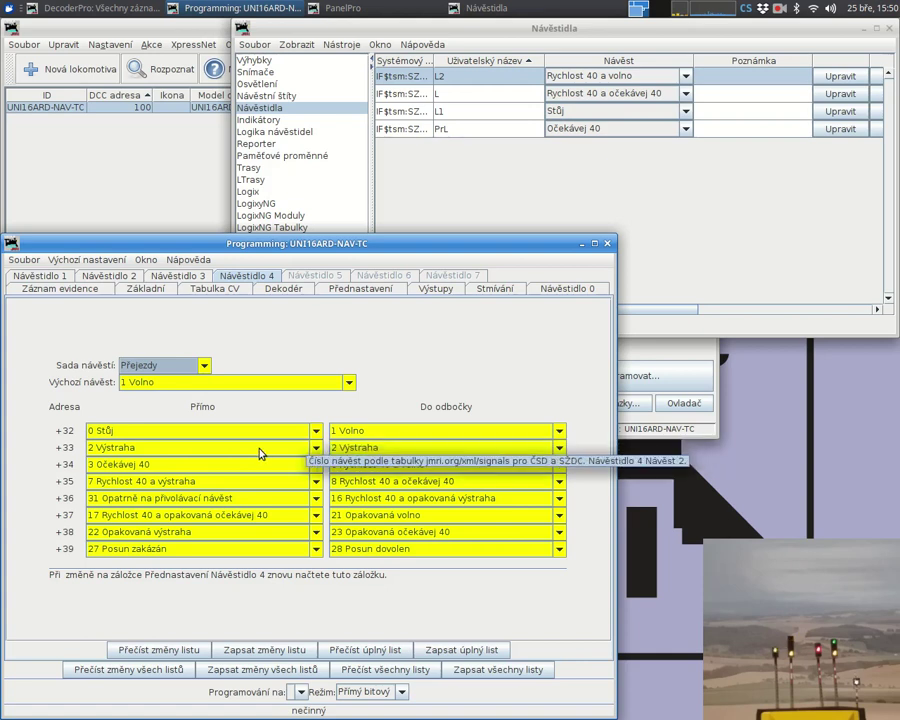
click(562, 188)
click(417, 326)
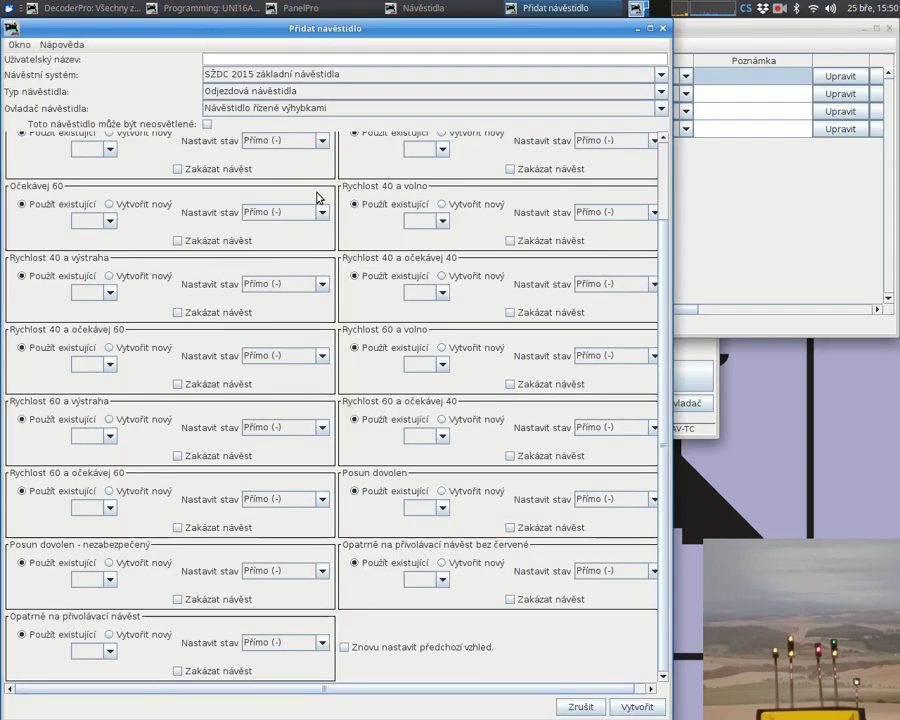
text(Prejezd)
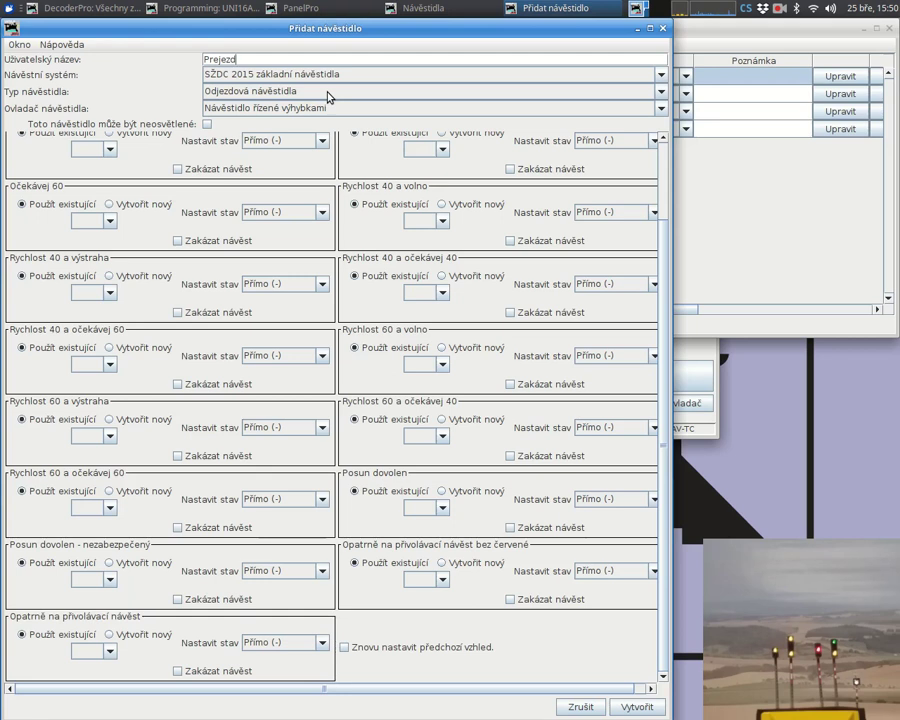
click(328, 96)
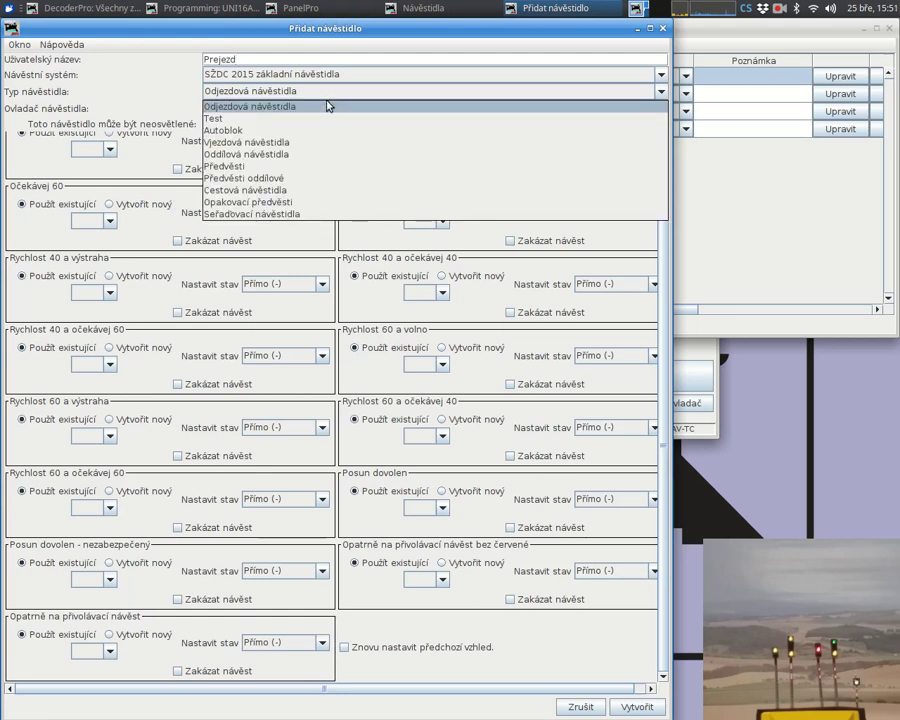
click(300, 131)
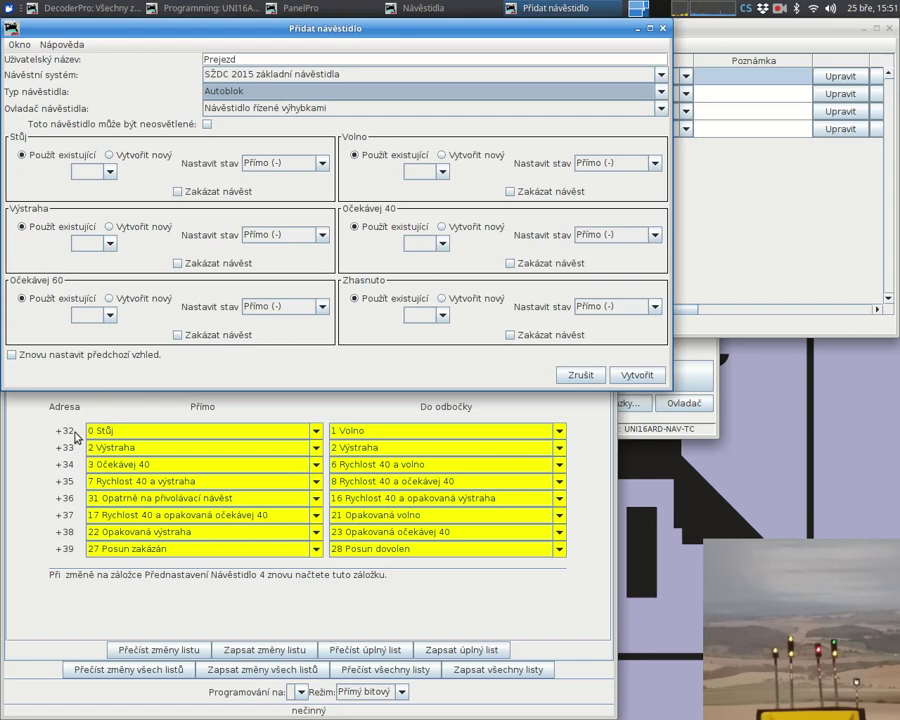
- Assign new XpressNet turnout 132 with state Přímo (-) to Prejezd's aspect Stůj
click(132, 160)
click(129, 173)
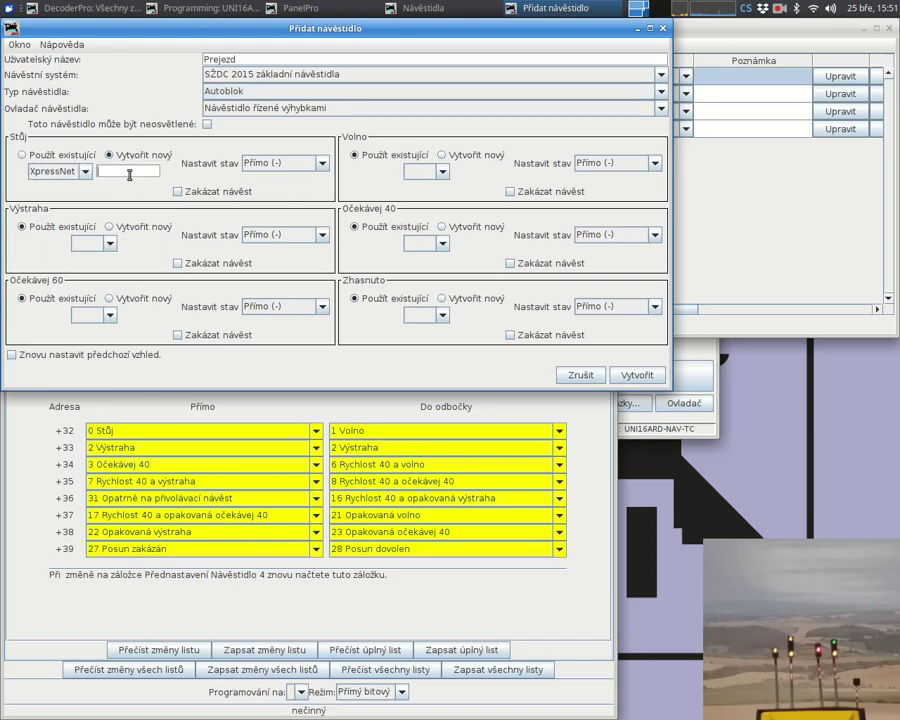
text(132)
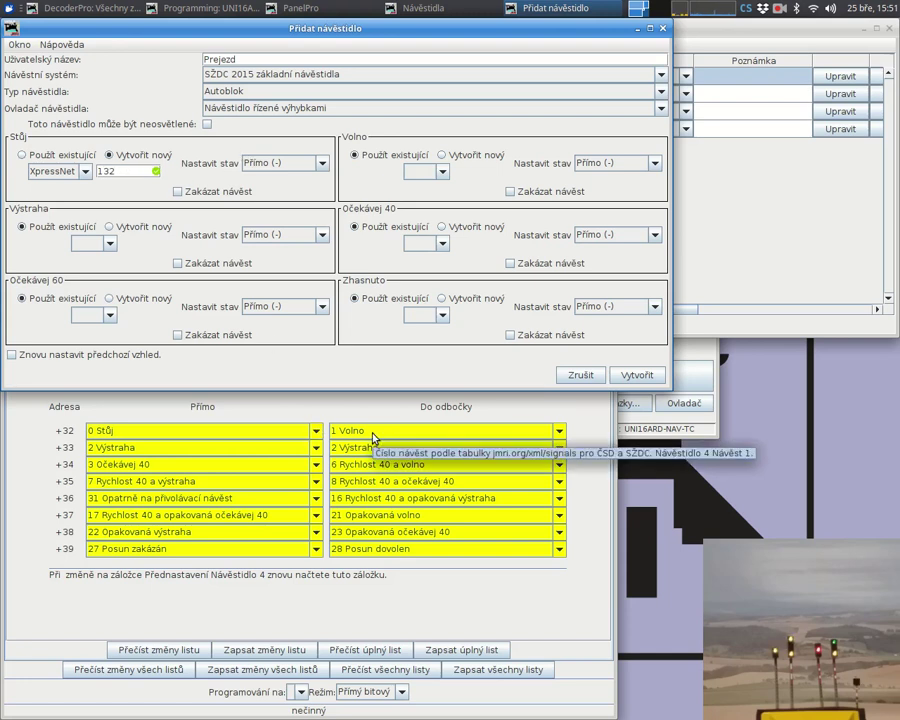
- Assign new XpressNet turnout 132 with state Do odbočky (+) to Prejezd's aspect Volno
click(470, 157)
click(465, 175)
text(132)
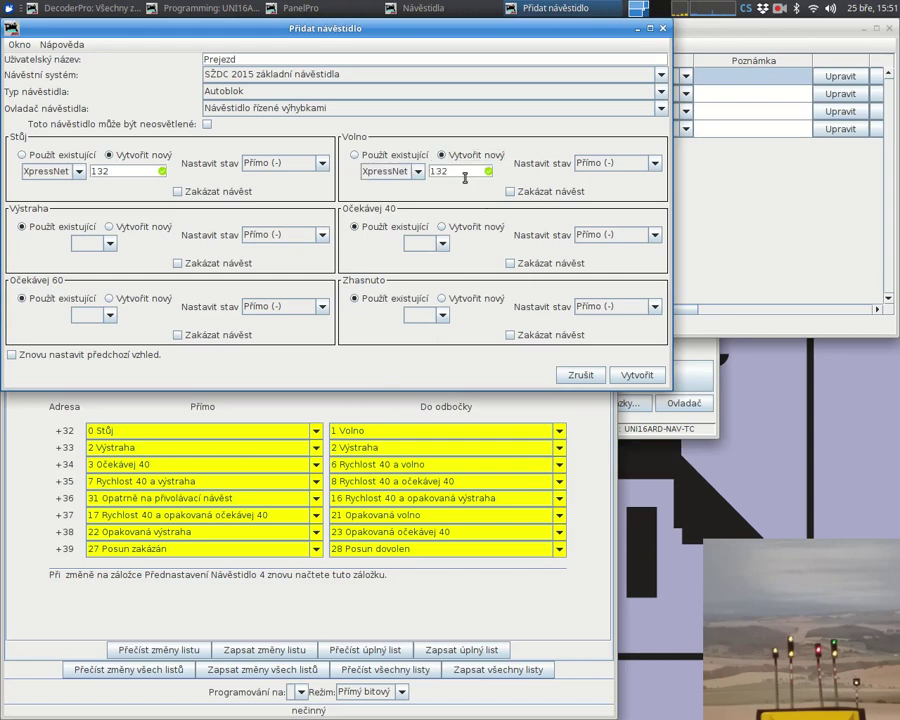
click(600, 164)
click(604, 192)
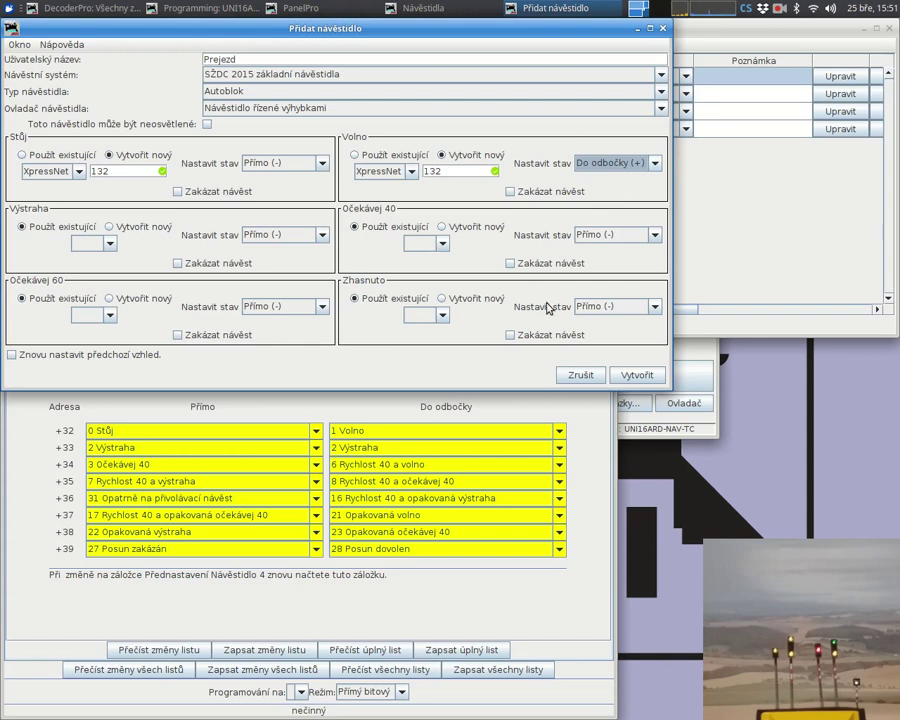
- Assign new XpressNet turnout 133 with state Přímo (-) to Prejezd's aspect Zhasnuto
click(449, 300)
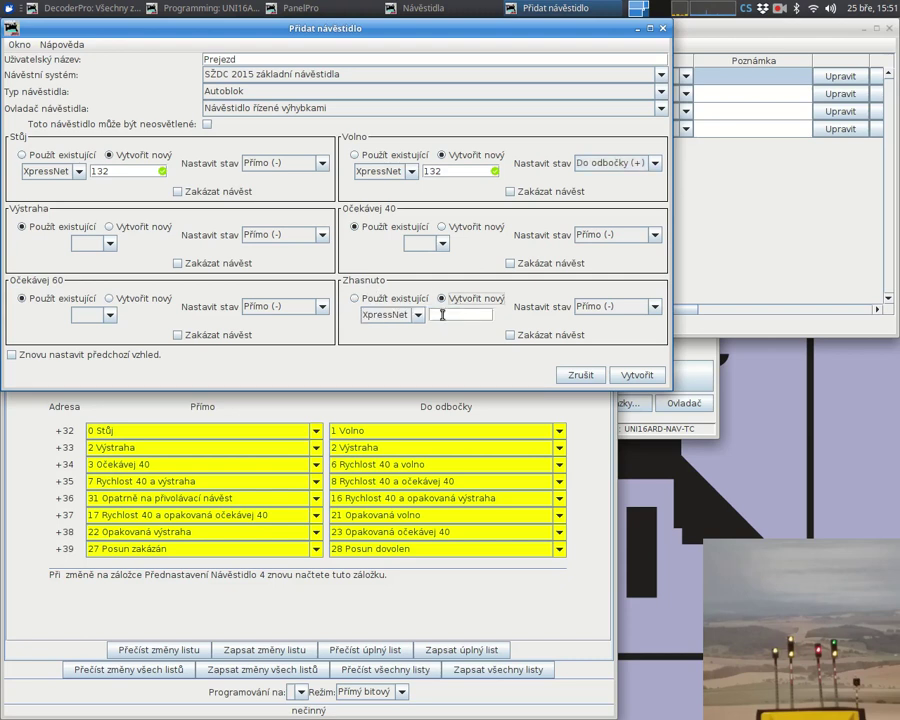
text(133)
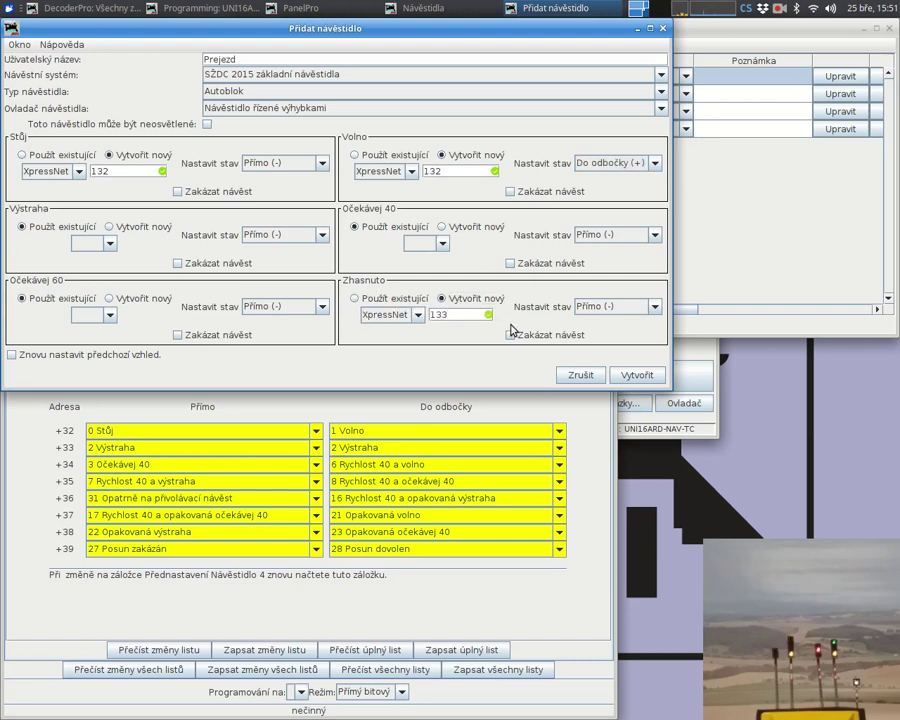
- Disable Prejezd's aspects Očekávej 40, Výstraha and Očekávej 60, and create the mast
click(510, 263)
click(207, 265)
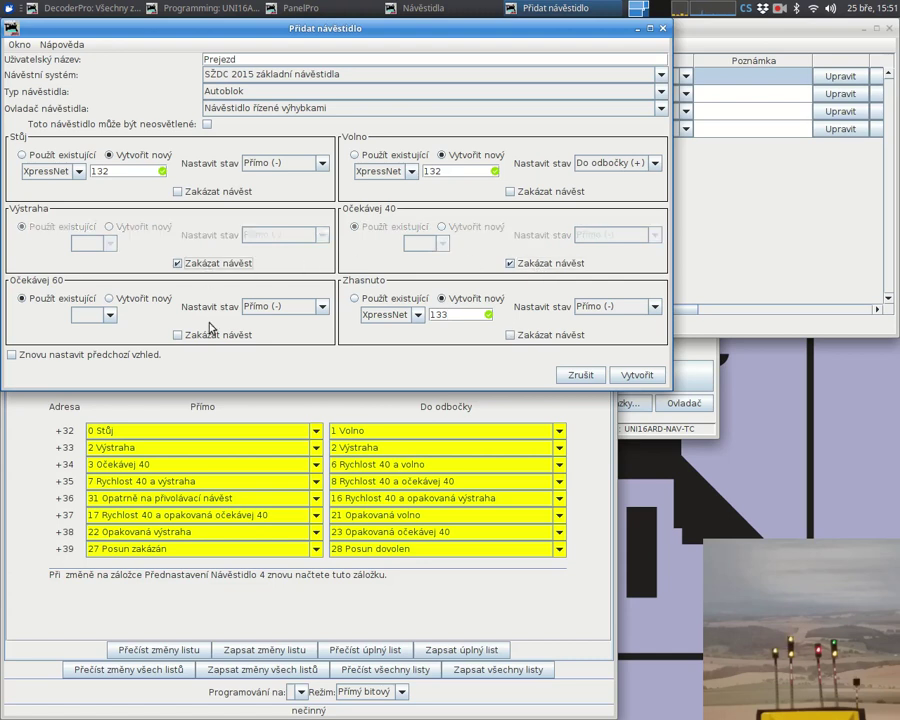
click(209, 336)
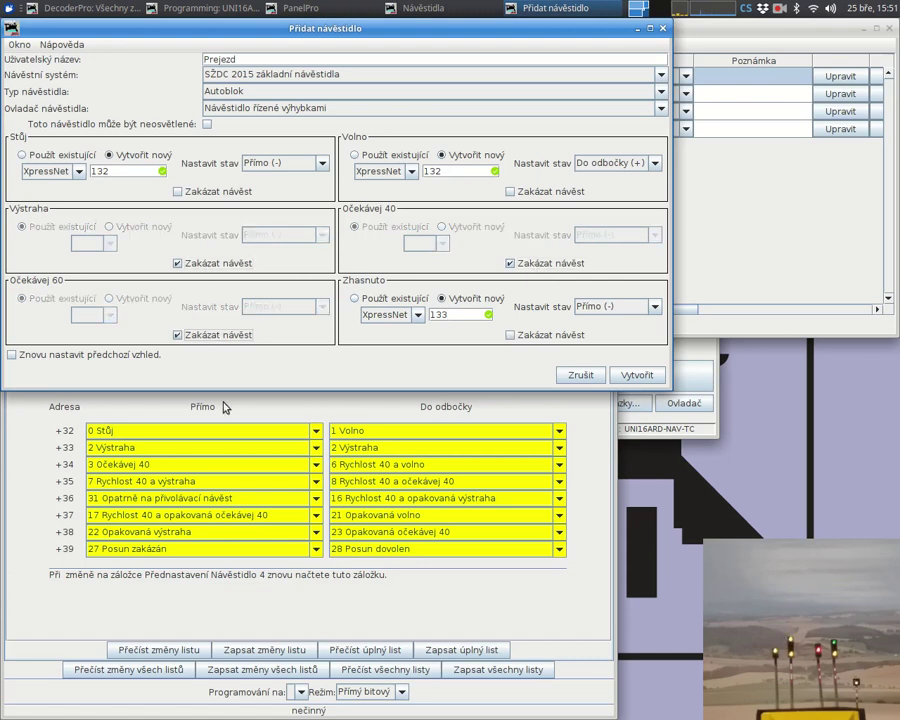
click(643, 377)
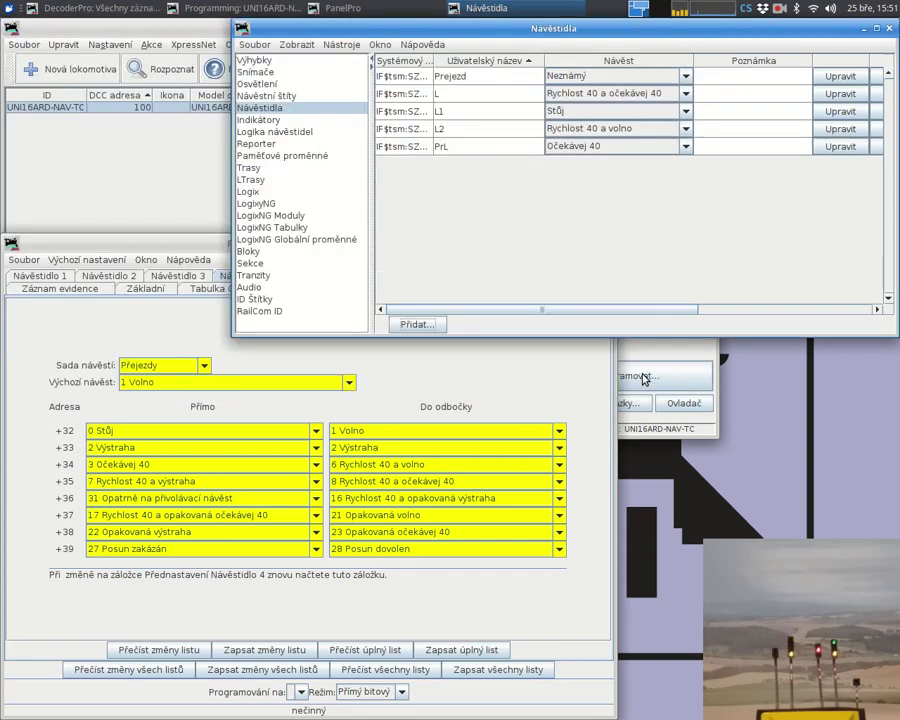
- Test the Prejezd mast by setting its aspect in turn to Stůj, Volno, Zhasnuto and back to Stůj
click(600, 76)
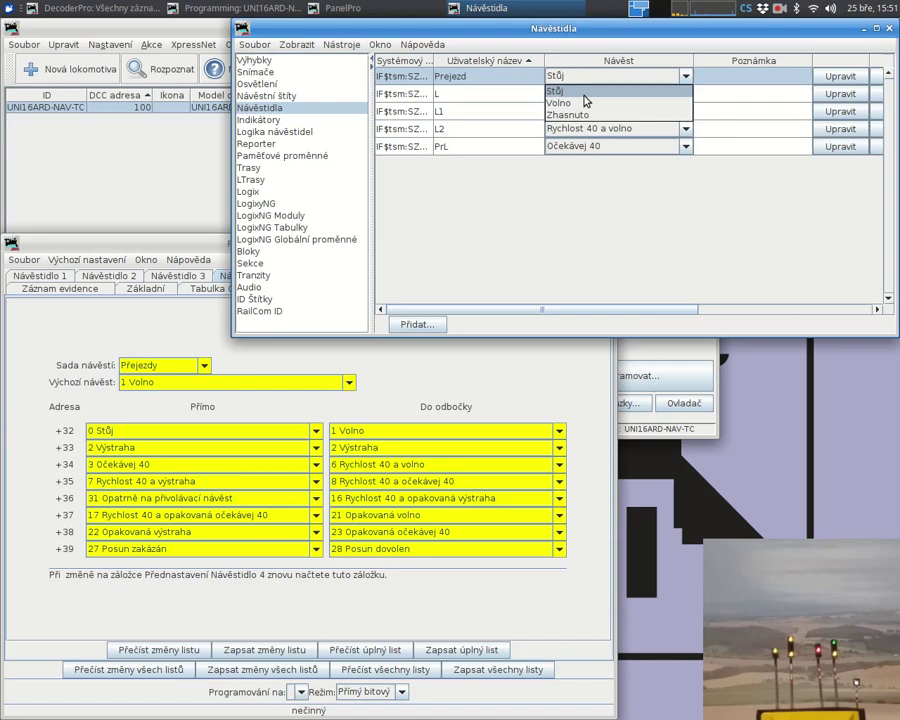
click(585, 97)
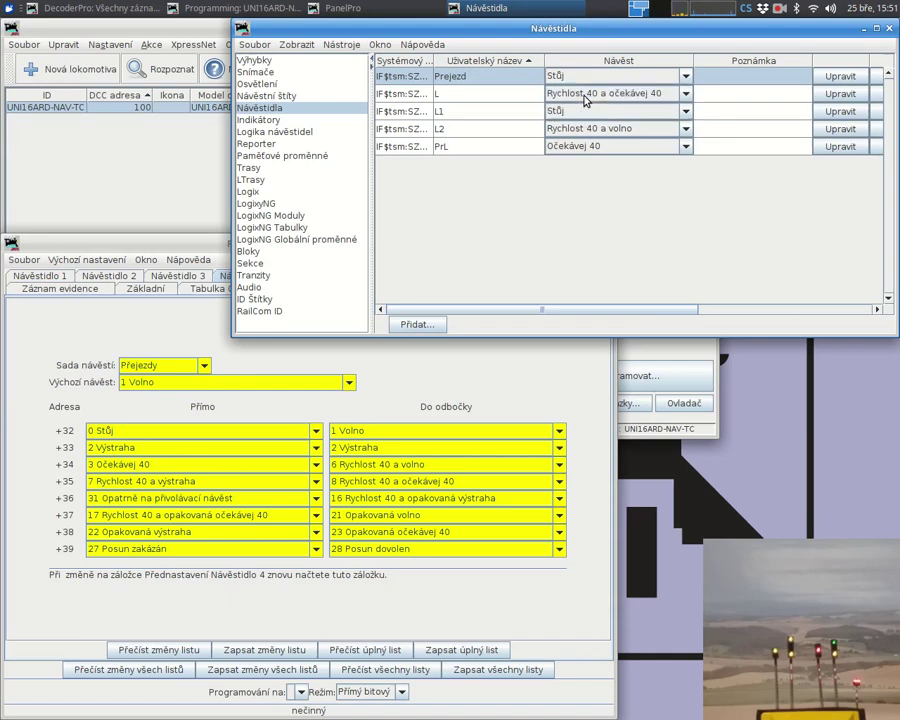
click(568, 76)
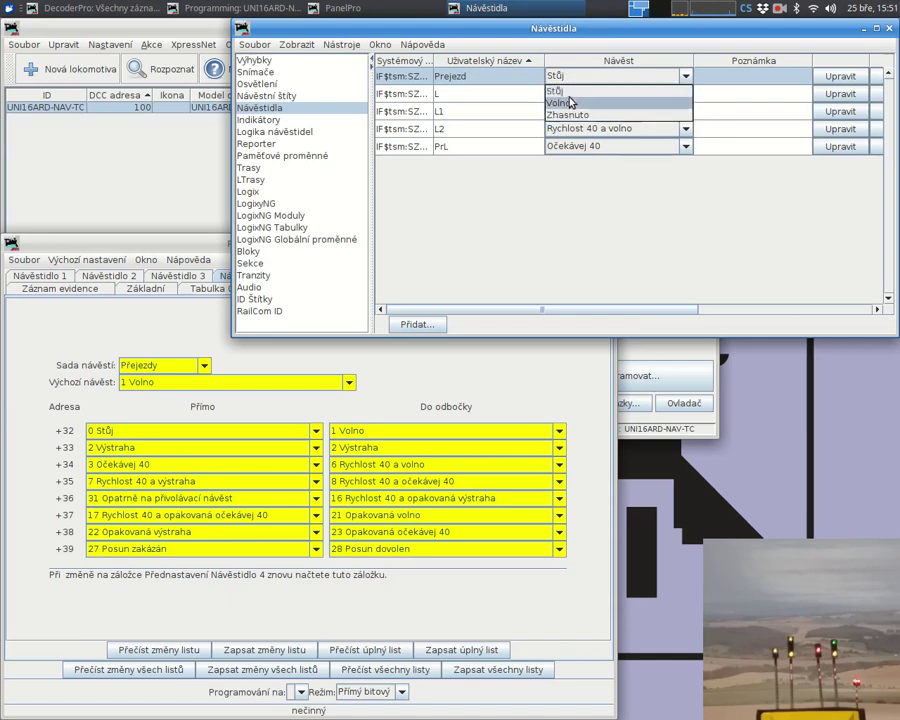
click(571, 104)
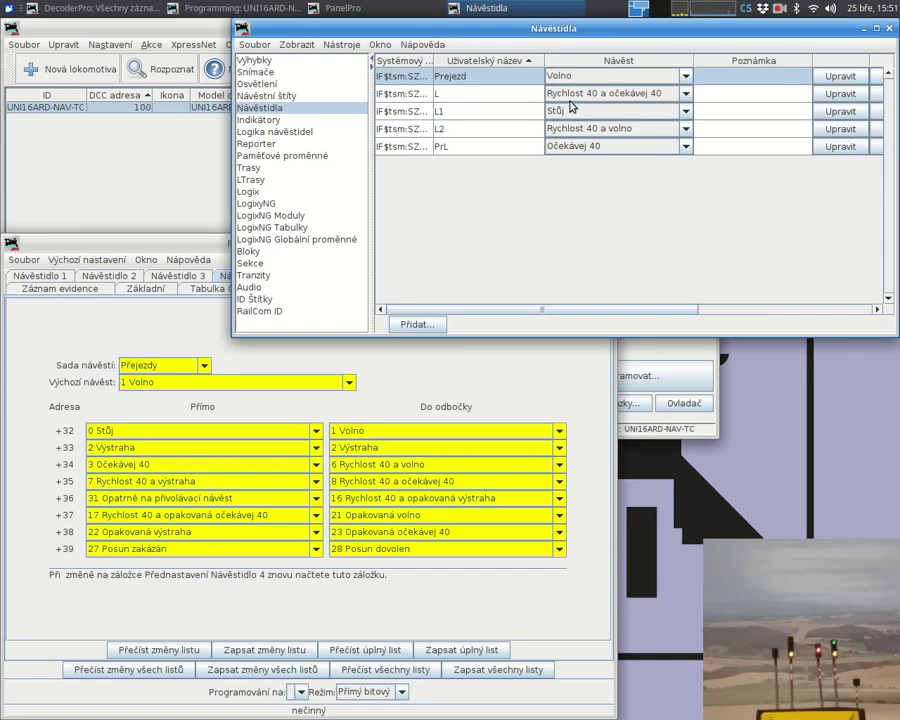
click(568, 76)
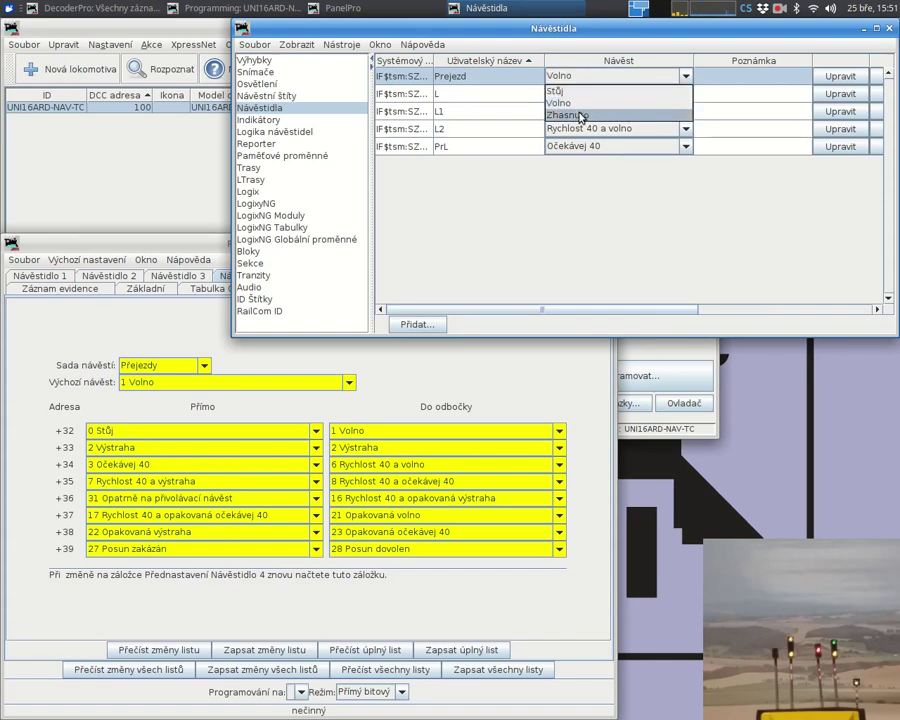
click(580, 116)
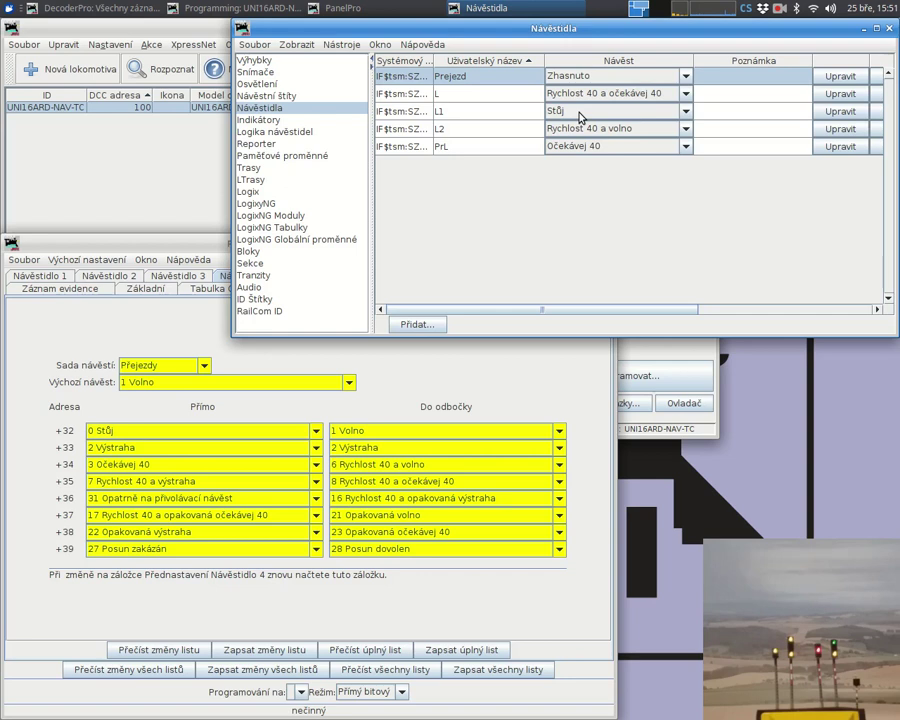
click(582, 80)
click(578, 90)
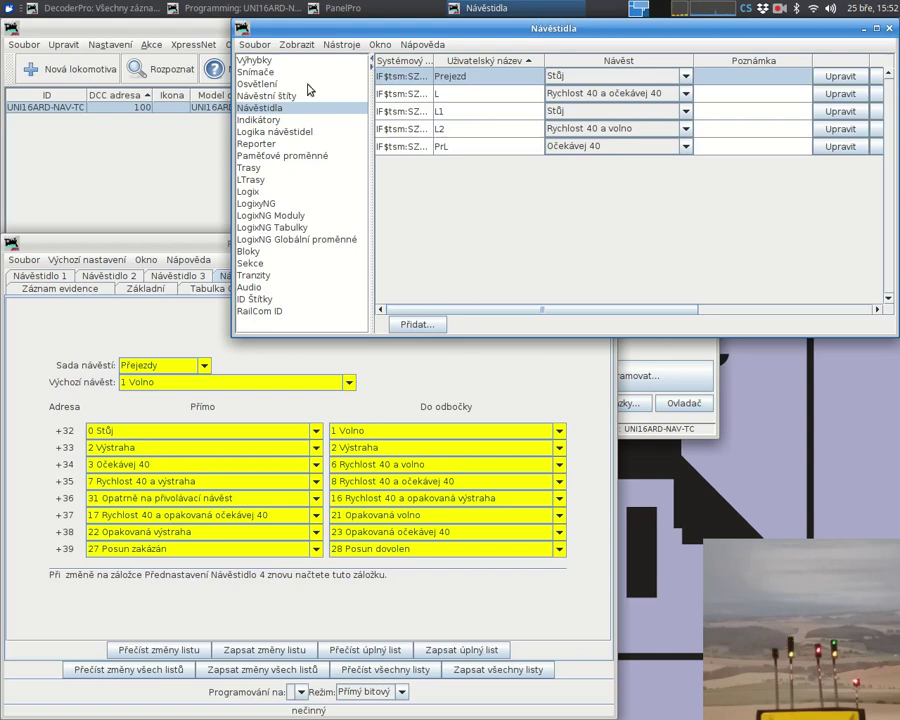
- Save the contents of all tables and panels to a file named panel in the UNI16ARDNAVTC.jmri folder
click(255, 47)
mouse_move(252, 73)
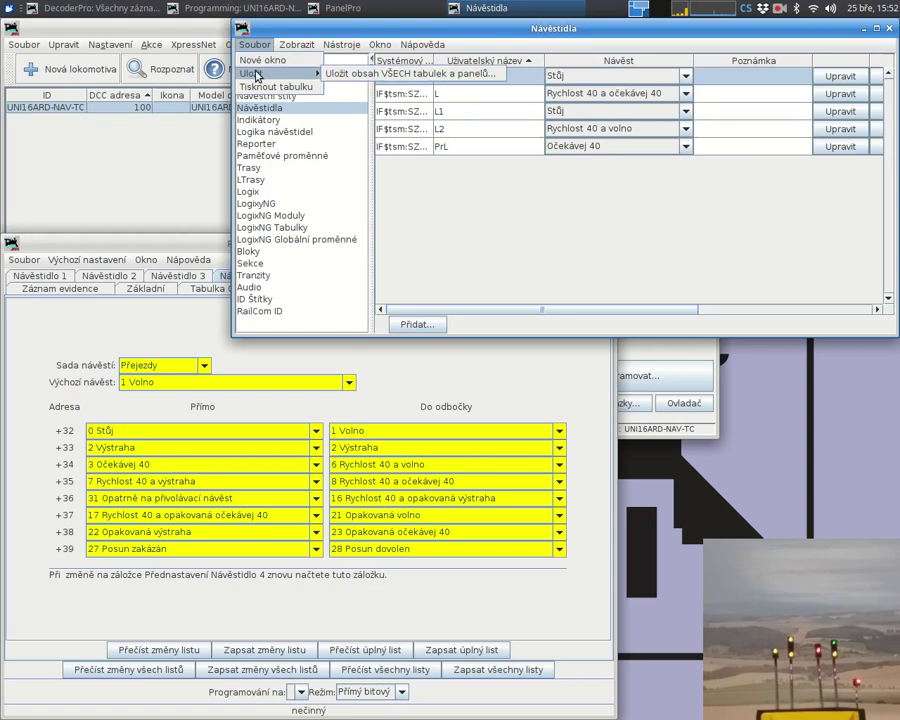
click(353, 77)
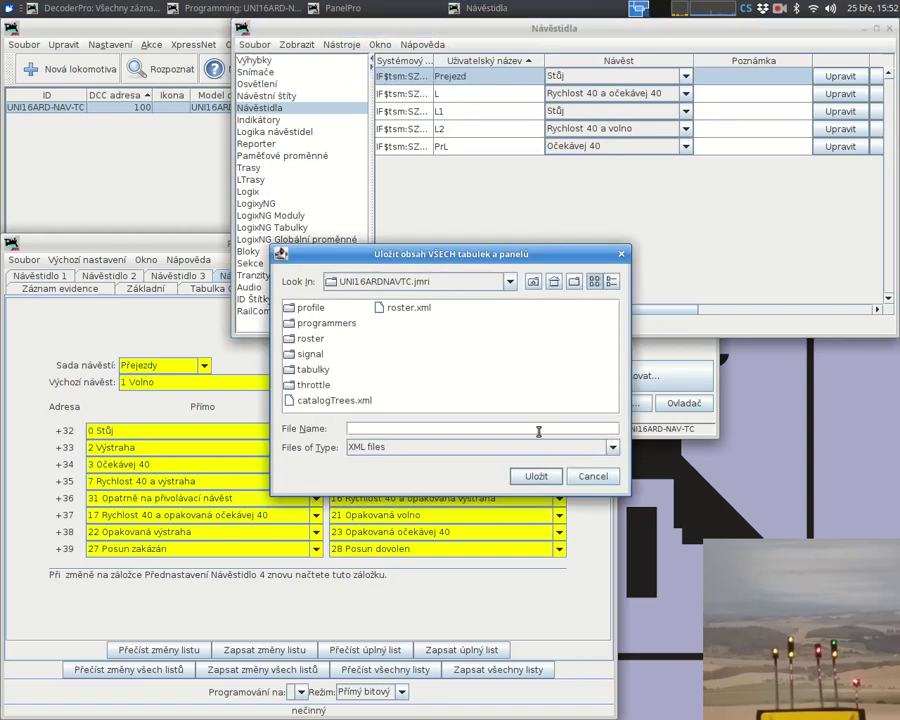
text(panel)
click(536, 476)
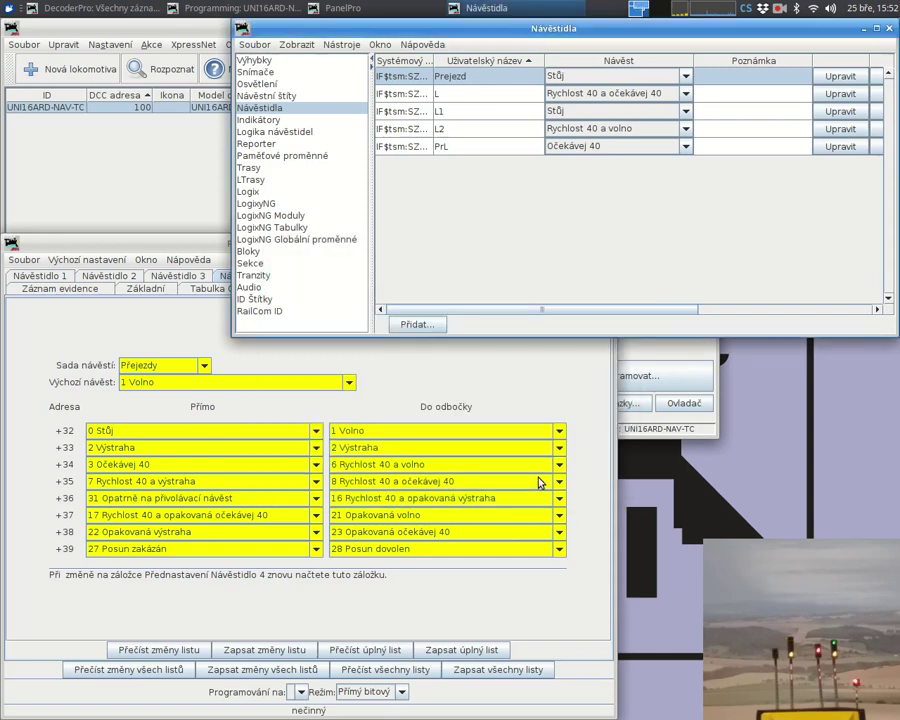